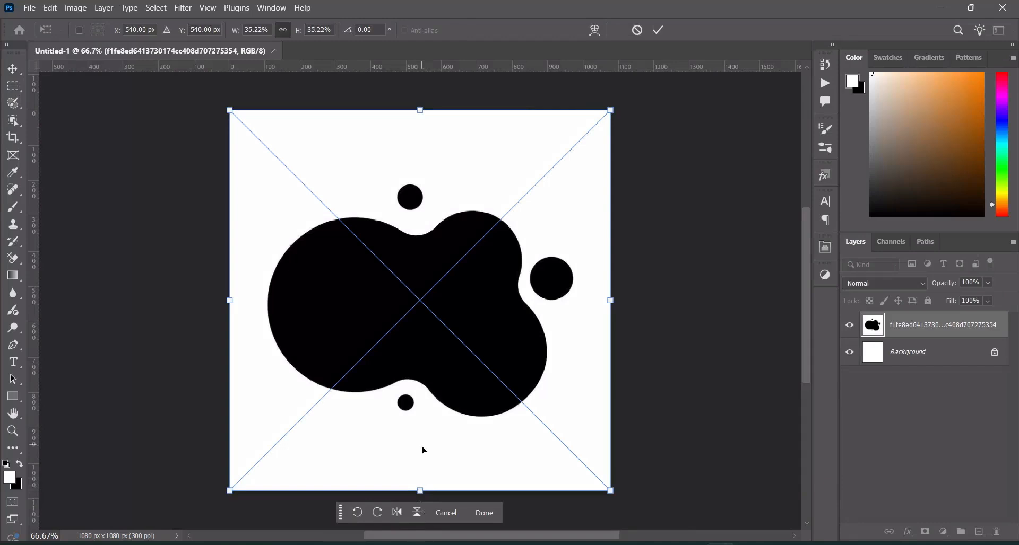
# Shrink the placed black blob image slightly around its centre to leave a narrow canvas margin, and rasterize its layer
pyautogui.moveTo(420, 492); pyautogui.dragTo(420, 477)
pyautogui.click(658, 30)
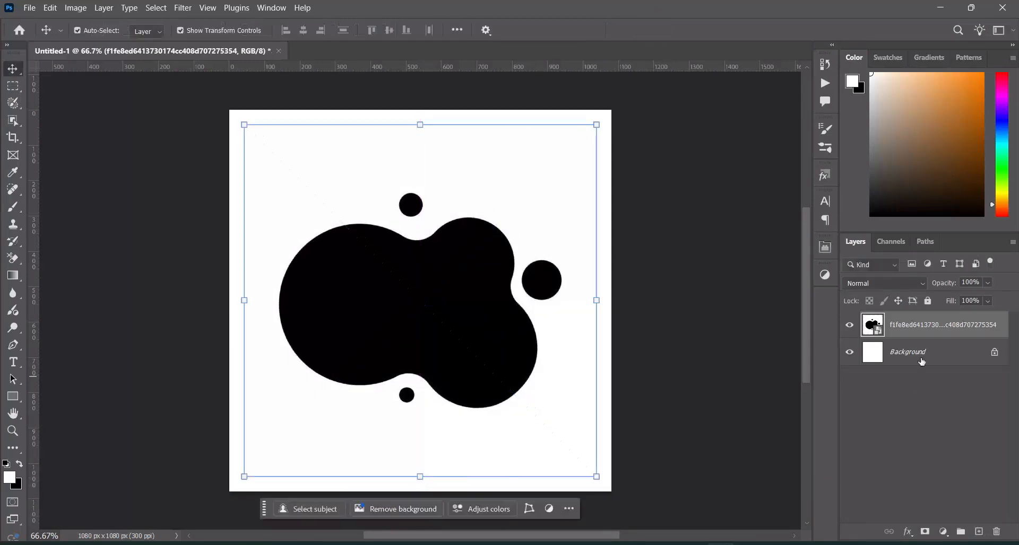
pyautogui.rightClick(913, 326)
pyautogui.click(803, 497)
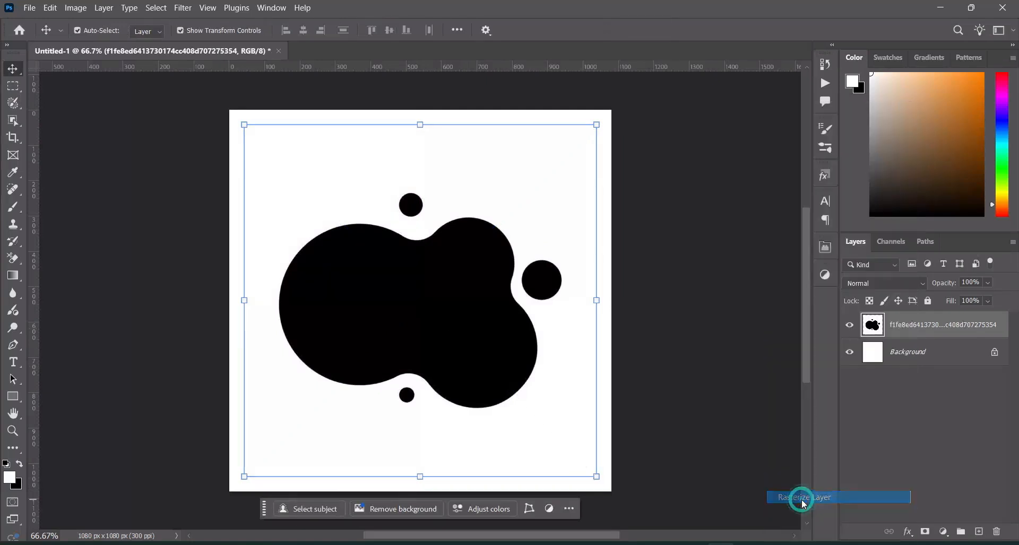
# Select the white area around the black blobs with the Magic Wand, delete it and drop the selection
pyautogui.rightClick(14, 125)
pyautogui.click(66, 145)
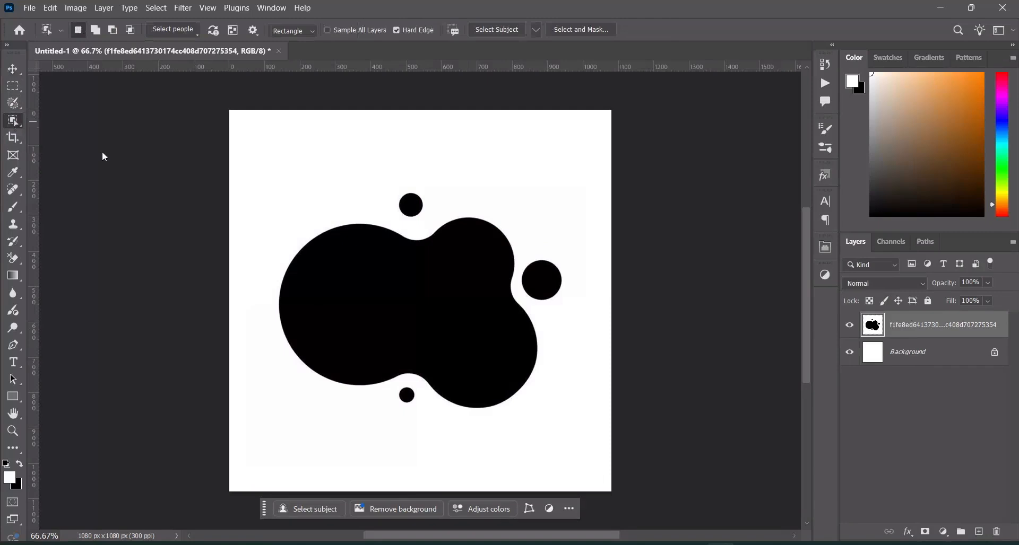
pyautogui.click(345, 174)
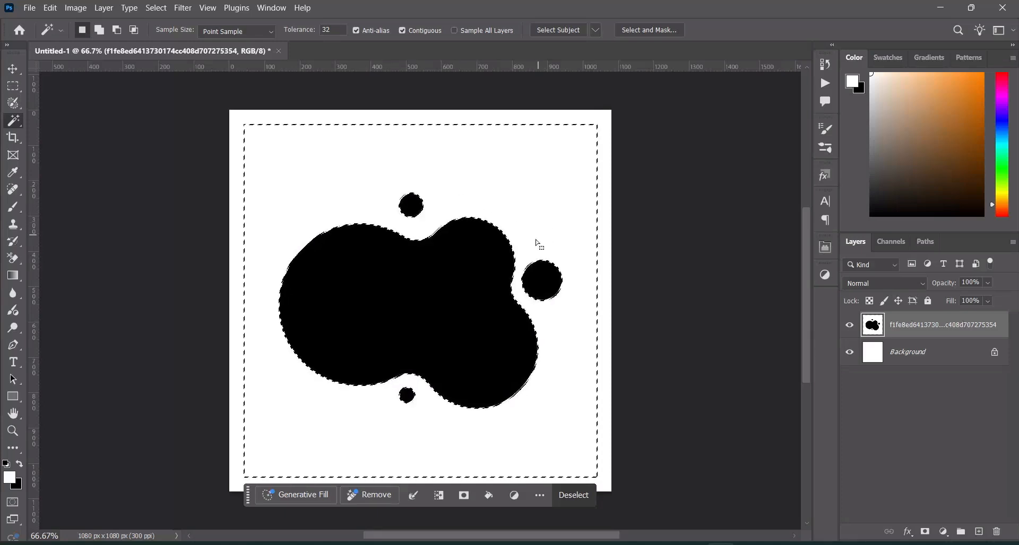
pyautogui.press('Delete')
pyautogui.hotkey('ctrl', 'd')
pyautogui.click(14, 70)
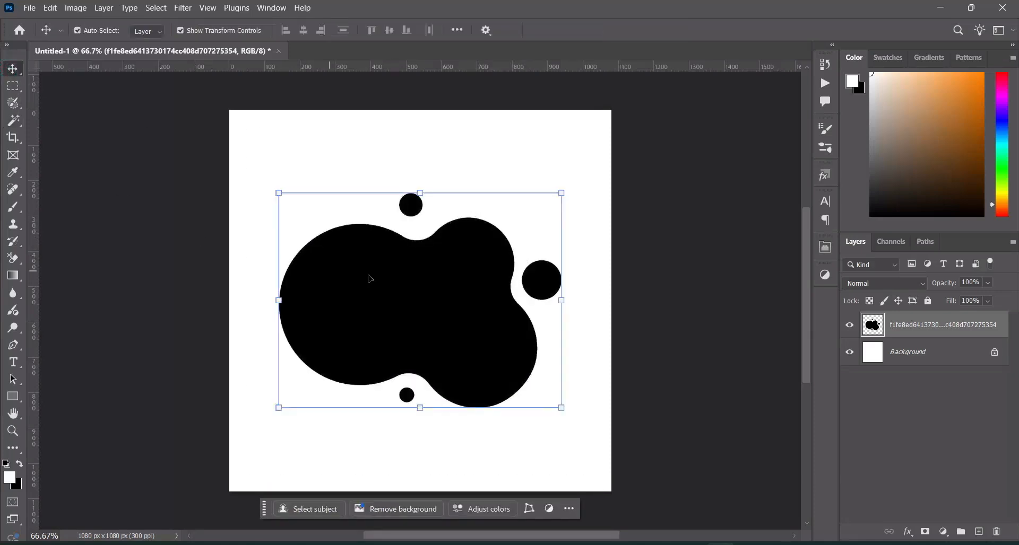
# Enlarge the black blob shape slightly and move it up into the upper part of the canvas
pyautogui.moveTo(566, 302); pyautogui.dragTo(572, 300)
pyautogui.moveTo(464, 312); pyautogui.dragTo(454, 242)
pyautogui.click(657, 28)
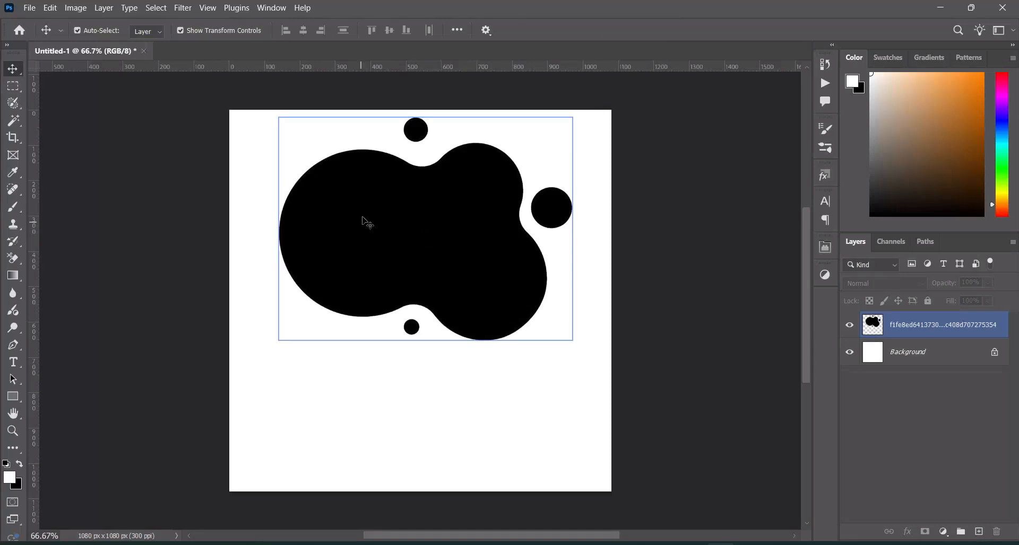
# Place the CHRIST CITY LOGO image from the Global Prayer Retreat folder and scale it down into the canvas's upper-left corner
pyautogui.click(399, 544)
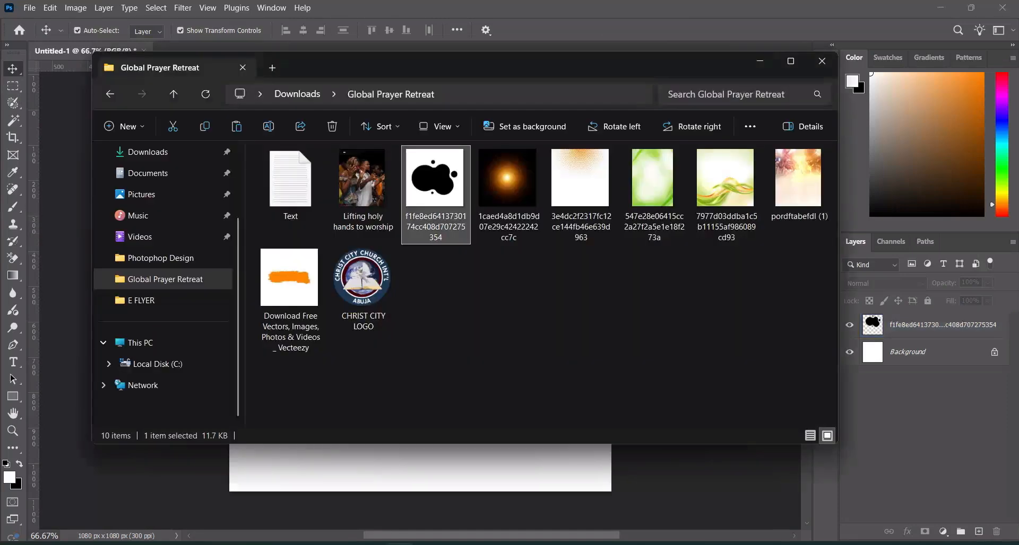
pyautogui.moveTo(361, 276); pyautogui.dragTo(318, 429)
pyautogui.moveTo(563, 300); pyautogui.dragTo(272, 140)
pyautogui.press('Return')
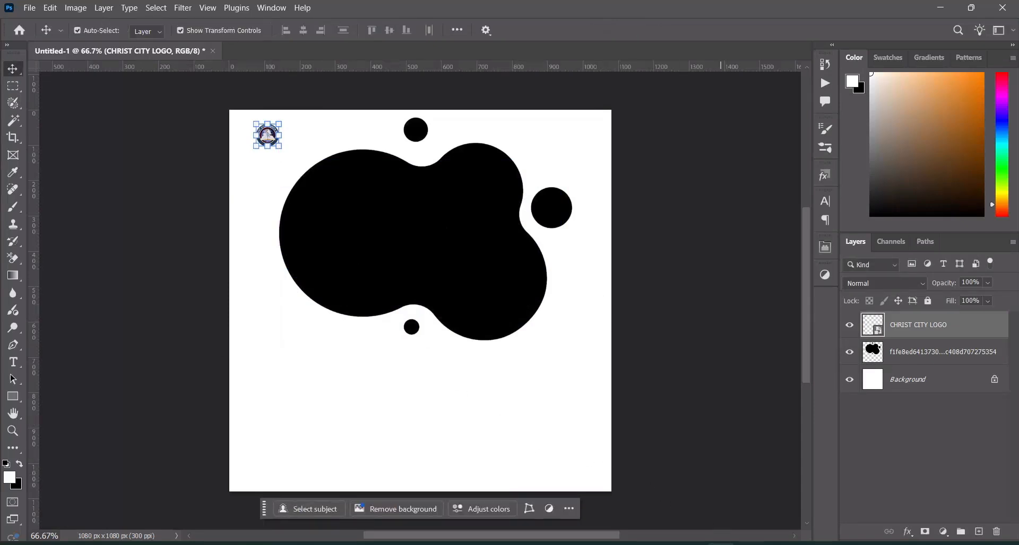
# Copy "CHRIST CITY CHURCH INT'L MINISTRY" from Text.txt into a new three-line Cinzel Bold 18 pt text layer below the blob
pyautogui.click(730, 543)
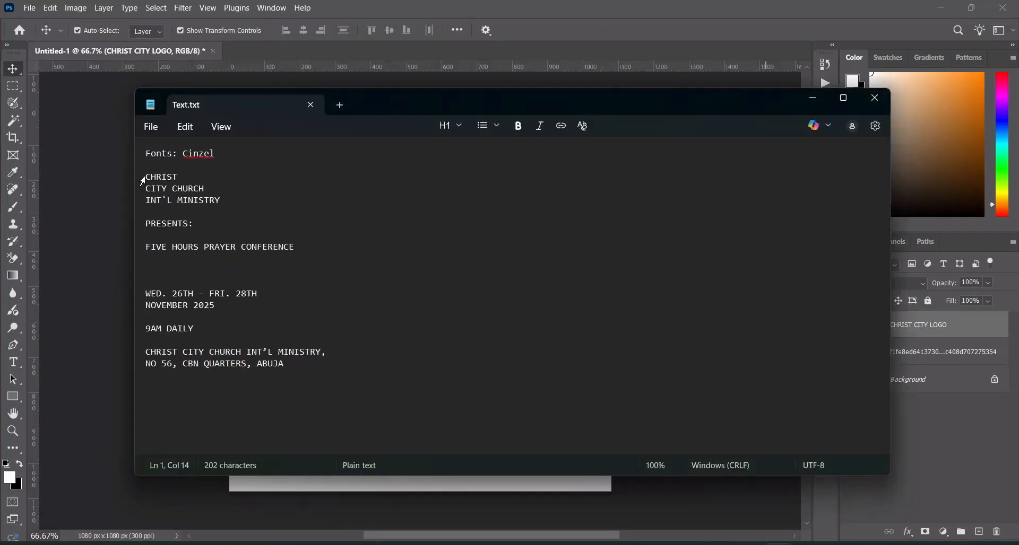
pyautogui.moveTo(151, 177); pyautogui.dragTo(236, 207)
pyautogui.hotkey('ctrl', 'c')
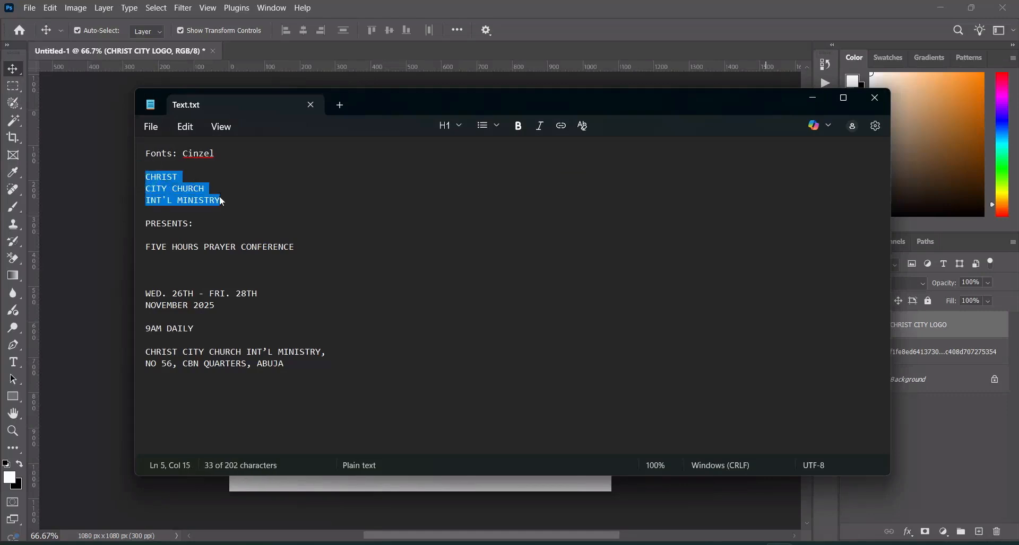
pyautogui.click(813, 98)
pyautogui.click(13, 363)
pyautogui.click(297, 424)
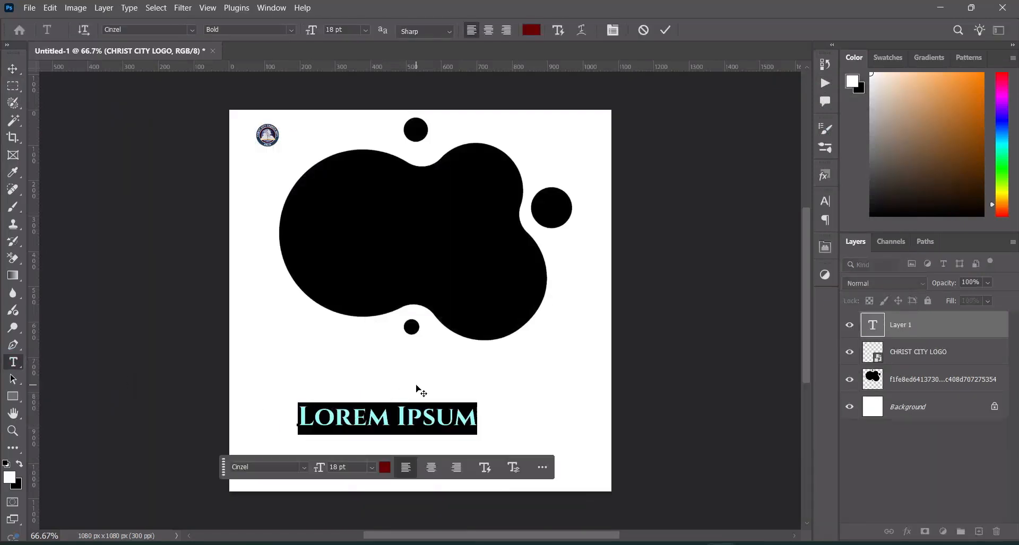
pyautogui.hotkey('ctrl', 'v')
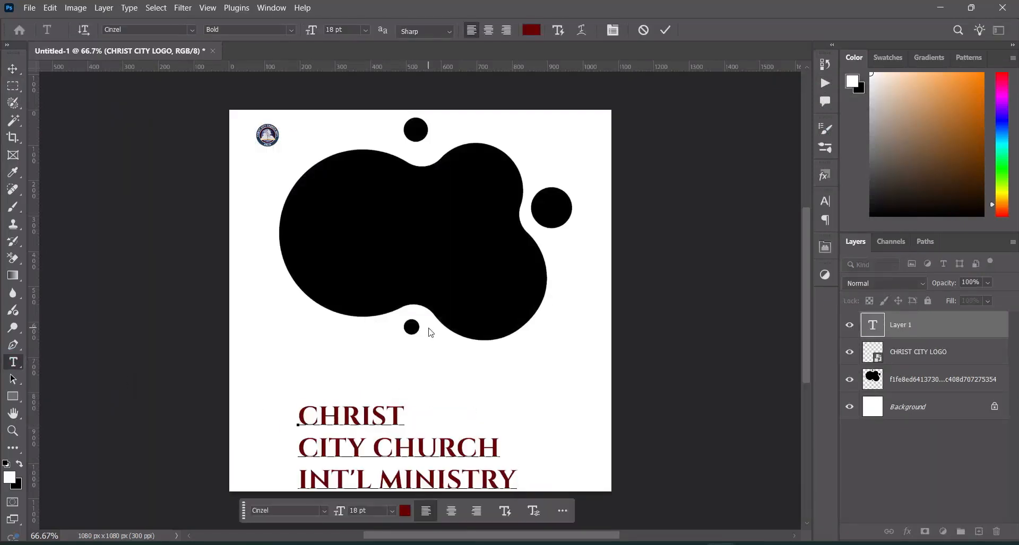
pyautogui.click(667, 30)
# Scale the church name text to about 21% and position it beside the logo
pyautogui.press('v')
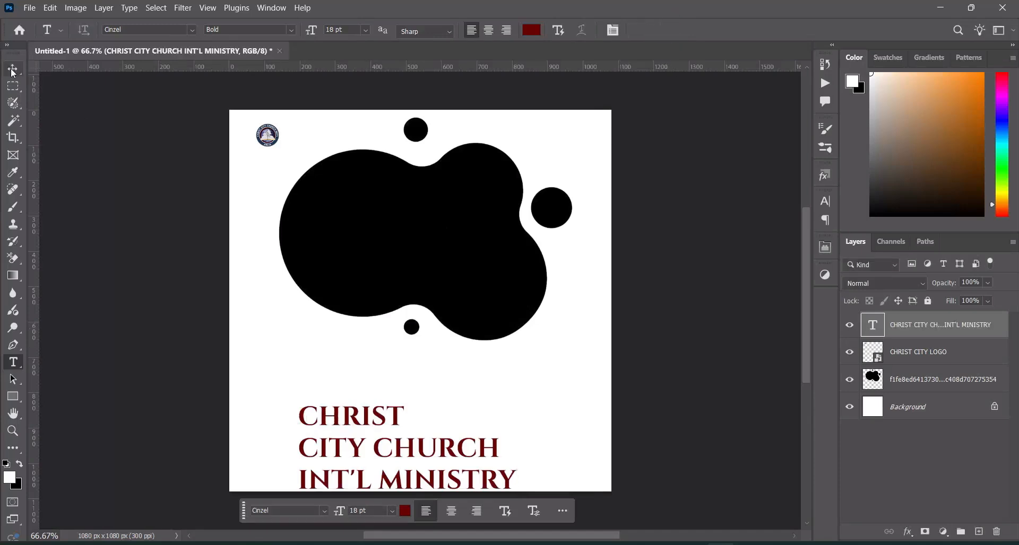
pyautogui.moveTo(518, 444); pyautogui.dragTo(338, 146)
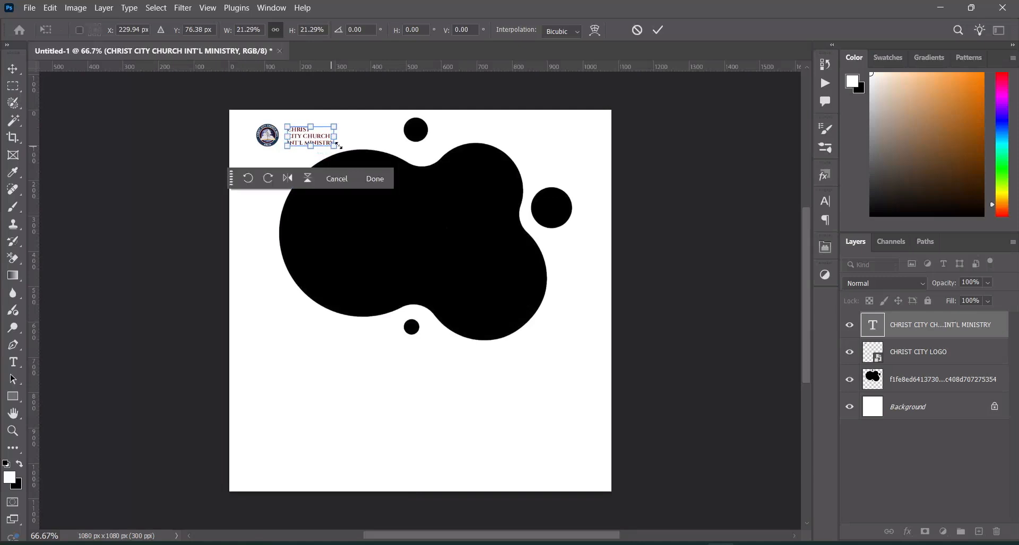
pyautogui.click(659, 30)
# Set the leading of the church name text to 4 pt
pyautogui.click(825, 202)
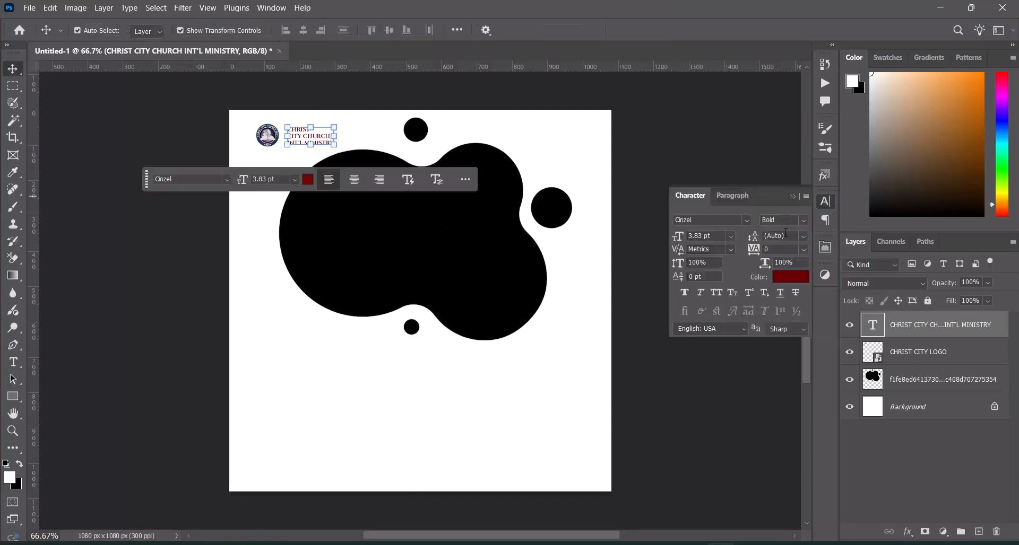
pyautogui.click(789, 236)
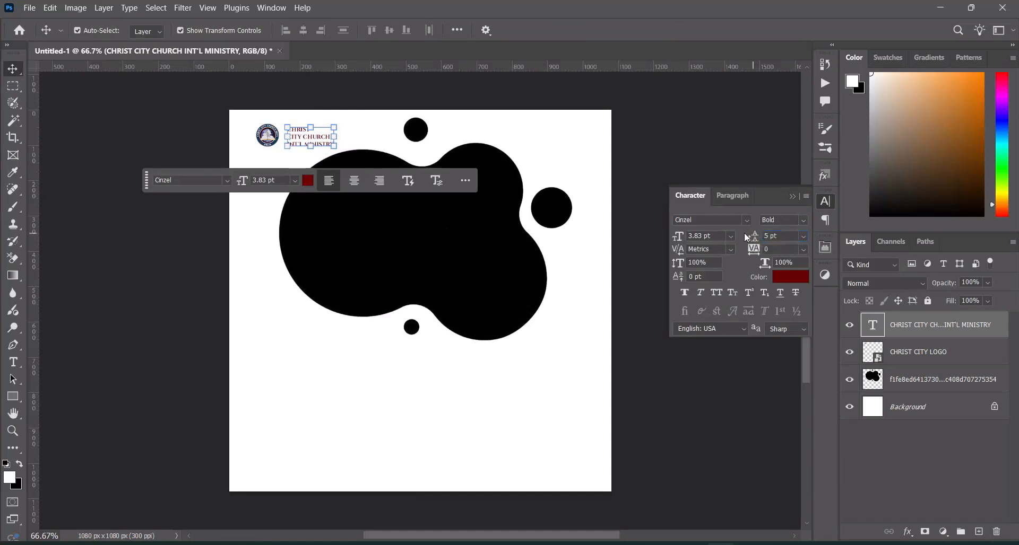
pyautogui.click(662, 159)
pyautogui.click(321, 142)
pyautogui.click(783, 237)
pyautogui.write('4')
pyautogui.press('Return')
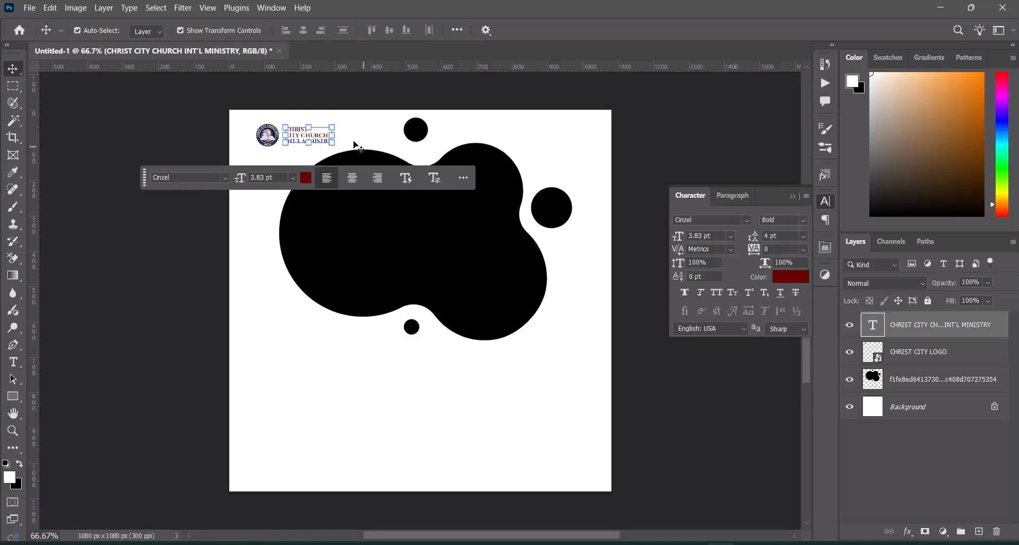
# Enlarge the church name text slightly to 4.38 pt so that it sits close beside the logo
pyautogui.click(667, 136)
pyautogui.click(311, 139)
pyautogui.moveTo(332, 143); pyautogui.dragTo(337, 148)
pyautogui.press('Return')
pyautogui.click(636, 150)
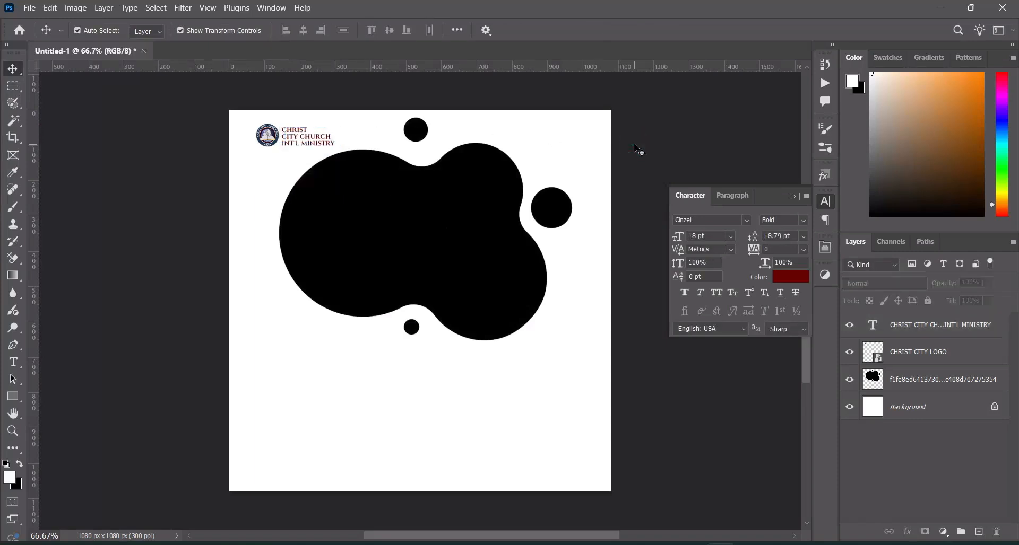
# Nudge the church name text up slightly to line it up with the logo
pyautogui.click(318, 140)
pyautogui.press('Up')
pyautogui.press('Up')
pyautogui.press('Up')
pyautogui.press('Up')
pyautogui.click(393, 90)
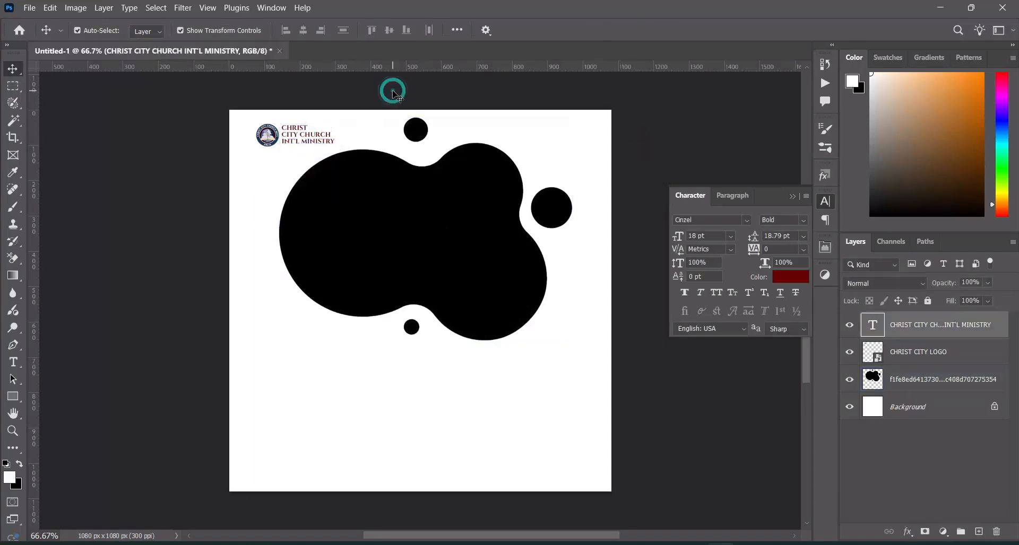
# Duplicate the church name text layer and move the copy across to the canvas's upper-right area, level with the original
pyautogui.click(318, 137)
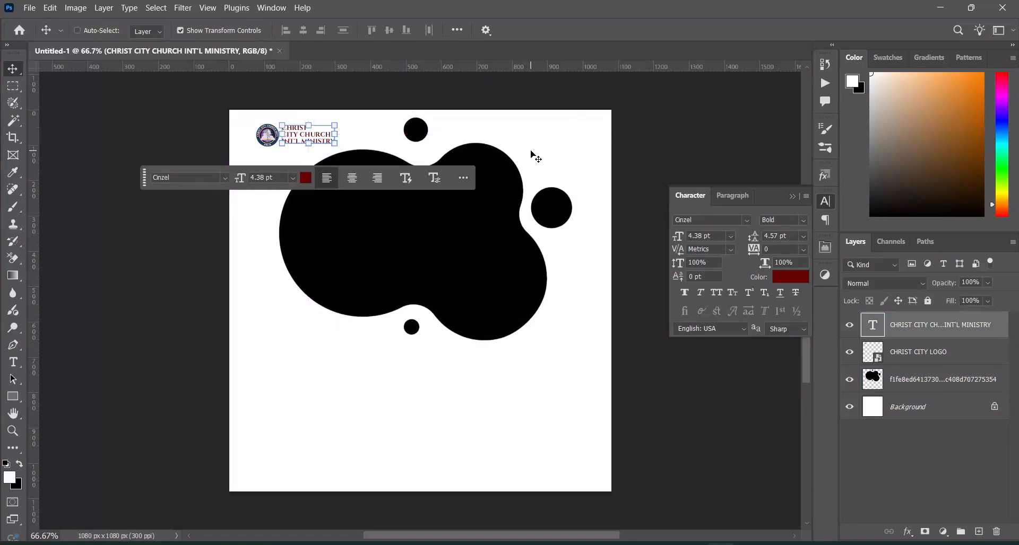
pyautogui.hotkey('ctrl', 'j')
pyautogui.moveTo(320, 139); pyautogui.dragTo(557, 142)
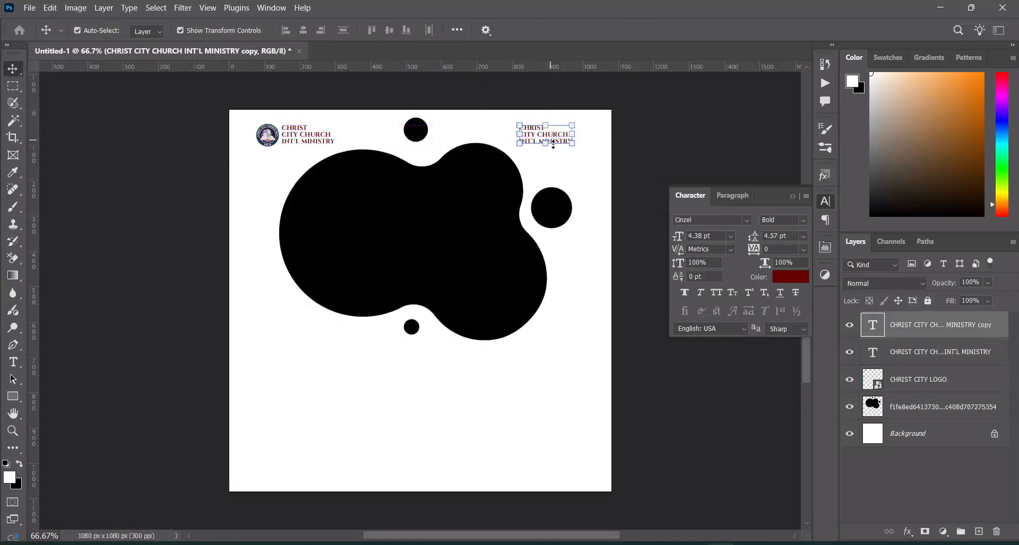
pyautogui.click(792, 197)
# Place the orange brush stroke image above the original church name layer, scaled to 12.18% and positioned over the black blob
pyautogui.click(934, 353)
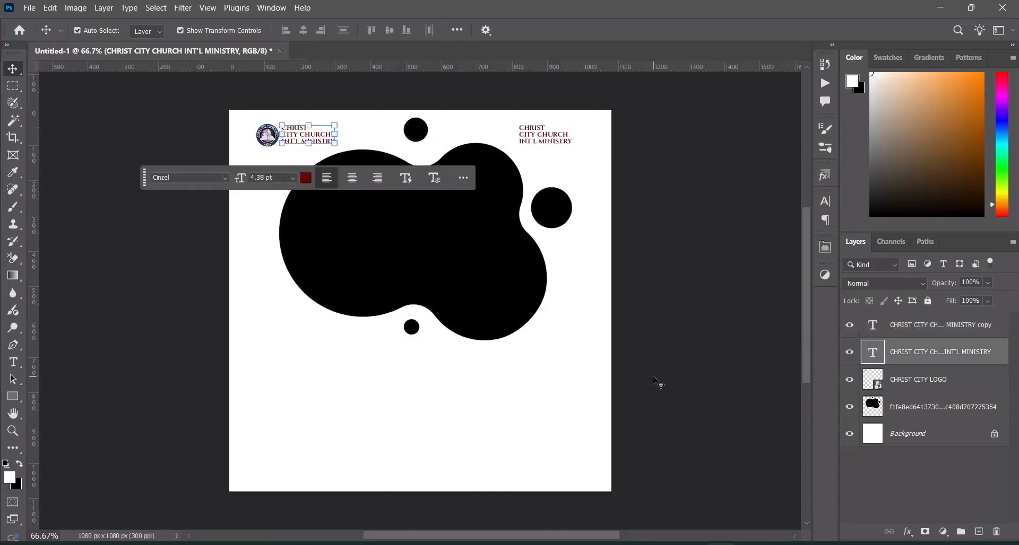
pyautogui.click(400, 544)
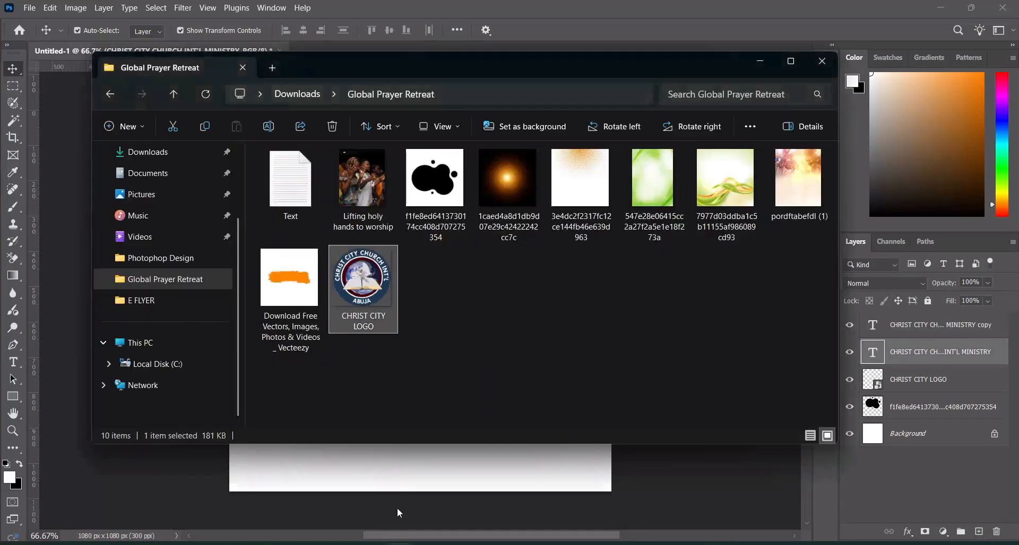
pyautogui.moveTo(289, 279); pyautogui.dragTo(329, 503)
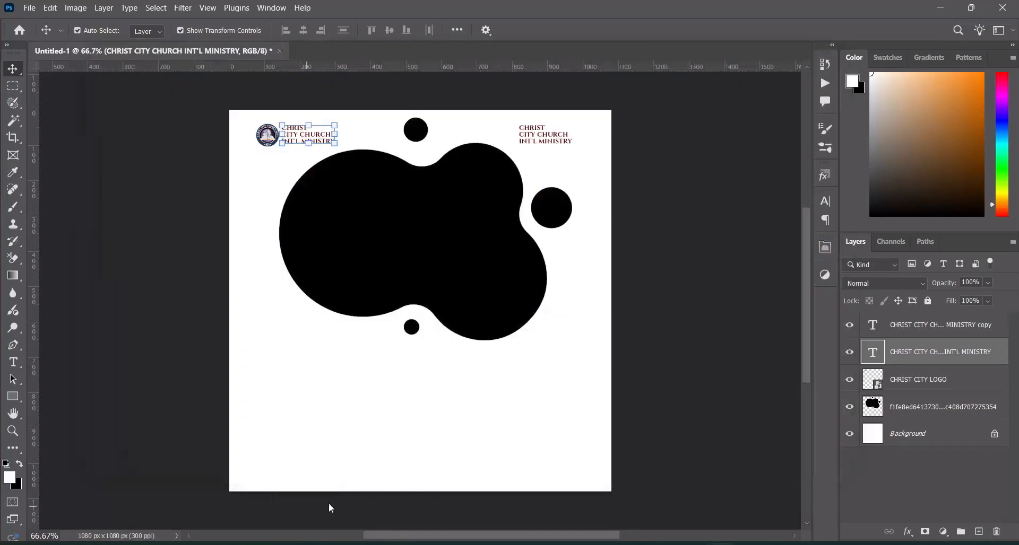
pyautogui.moveTo(419, 490); pyautogui.dragTo(420, 241)
pyautogui.moveTo(435, 209); pyautogui.dragTo(431, 262)
pyautogui.click(658, 30)
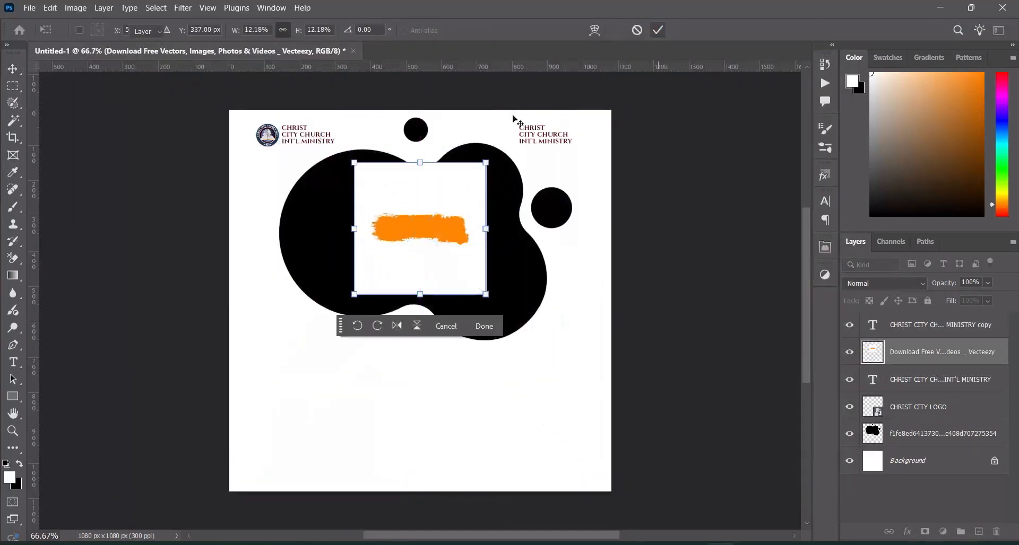
# Rasterize the orange brush stroke layer
pyautogui.scroll(2, 443, 196)
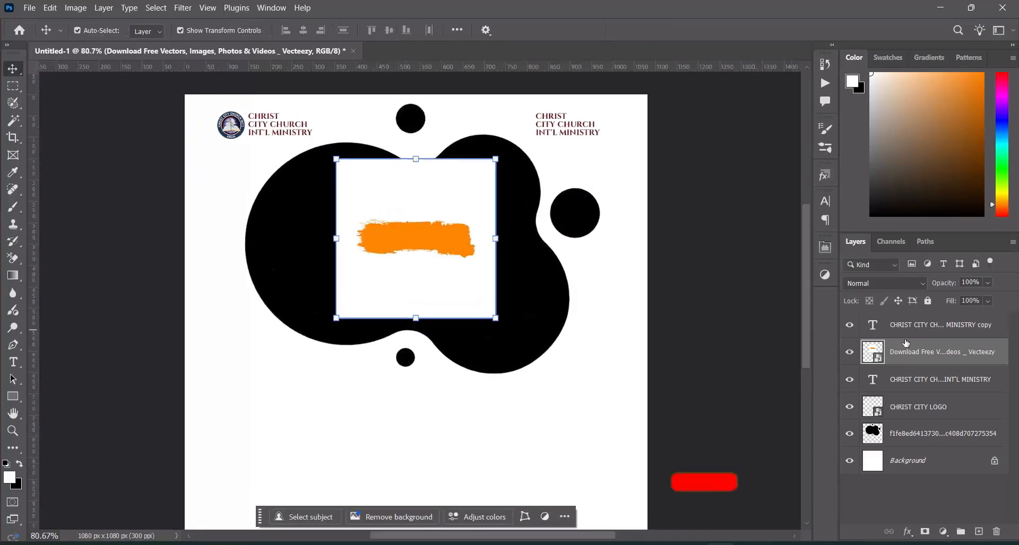
pyautogui.rightClick(917, 352)
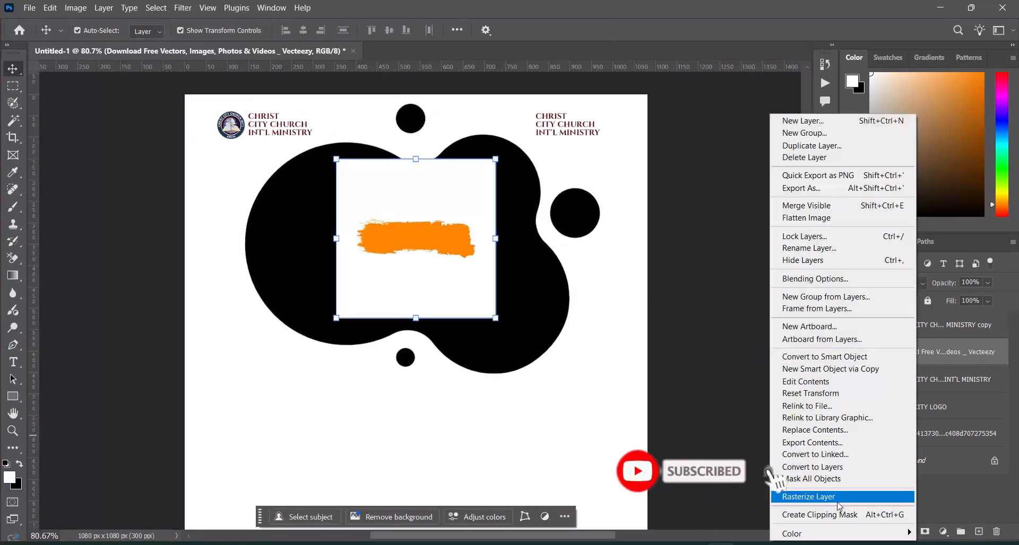
pyautogui.click(808, 496)
# Erase the white background around the orange brush stroke using the Background Eraser with Discontiguous limits and 50% tolerance
pyautogui.click(12, 259)
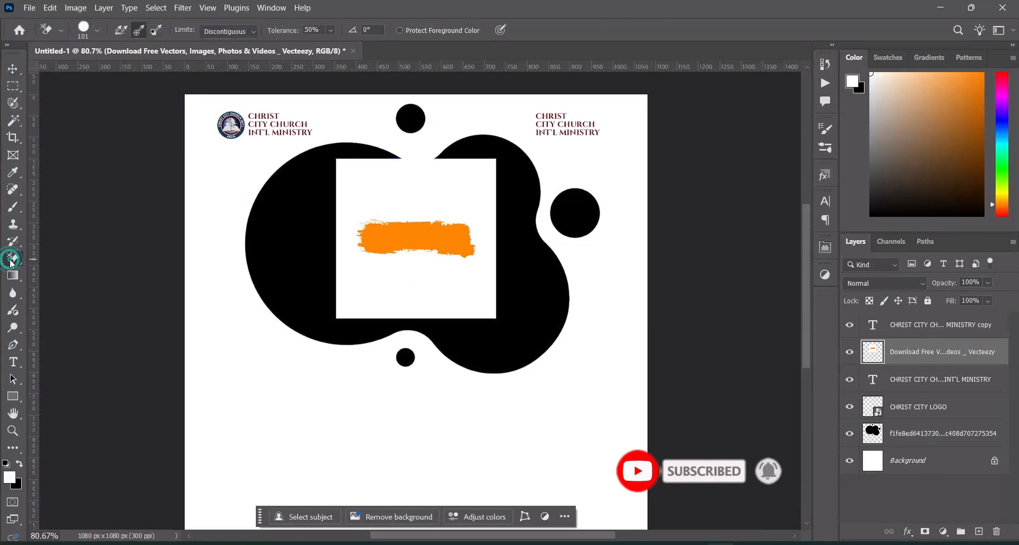
pyautogui.rightClick(12, 260)
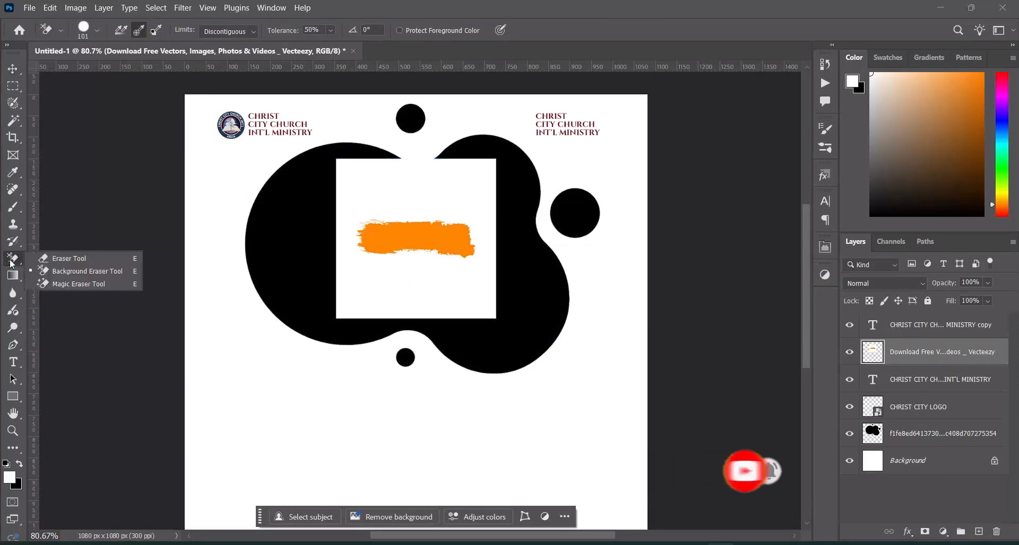
pyautogui.click(59, 272)
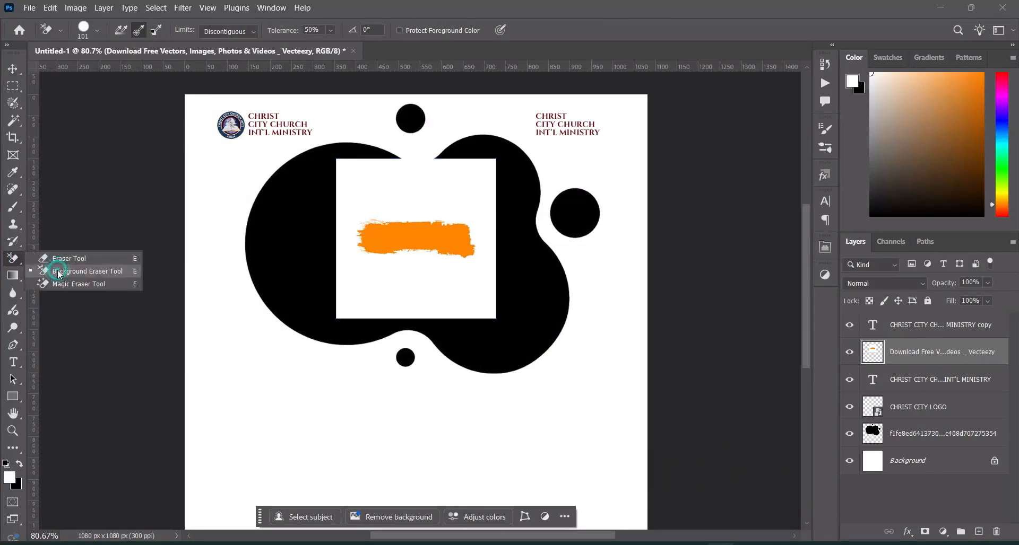
pyautogui.click(239, 30)
pyautogui.click(225, 40)
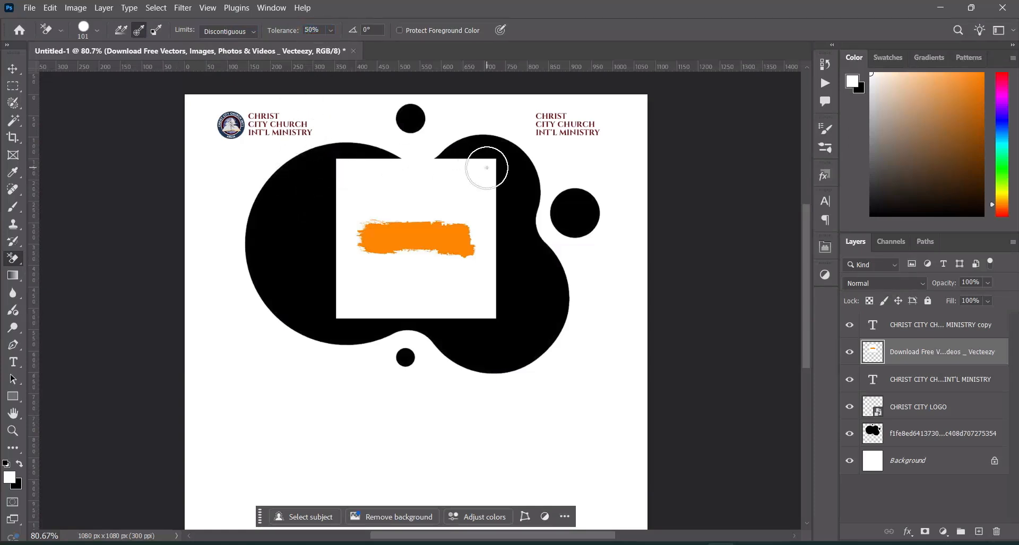
pyautogui.moveTo(336, 163)
pyautogui.mouseDown()
pyautogui.moveTo(453, 166)
pyautogui.moveTo(317, 172)
pyautogui.moveTo(484, 177)
pyautogui.moveTo(432, 209)
pyautogui.moveTo(304, 218)
pyautogui.moveTo(514, 245)
pyautogui.moveTo(467, 268)
pyautogui.moveTo(473, 288)
pyautogui.moveTo(288, 298)
pyautogui.moveTo(444, 300)
pyautogui.mouseUp()
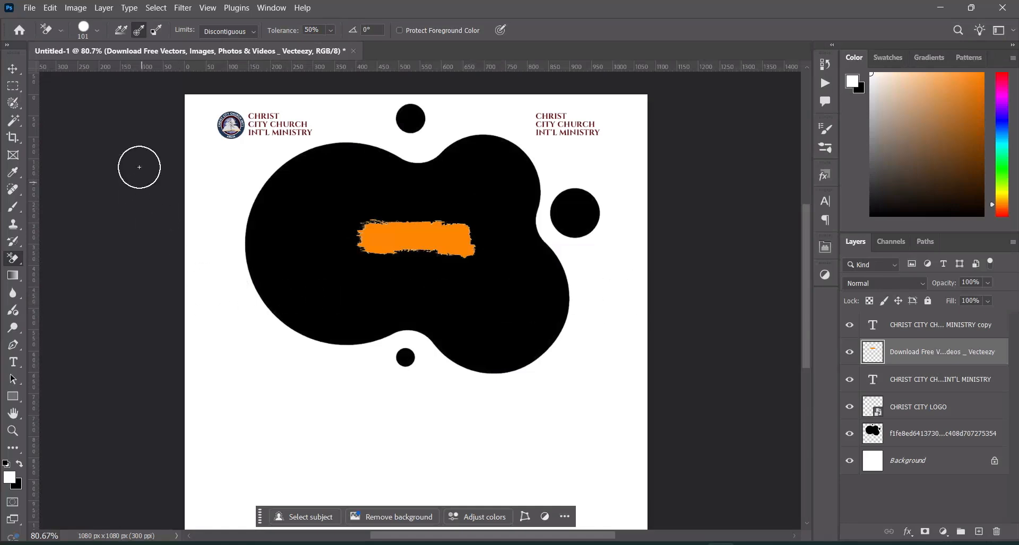
# Scale the orange brush stroke down to about three quarters of its size, keeping its upper-right corner in place
pyautogui.click(16, 72)
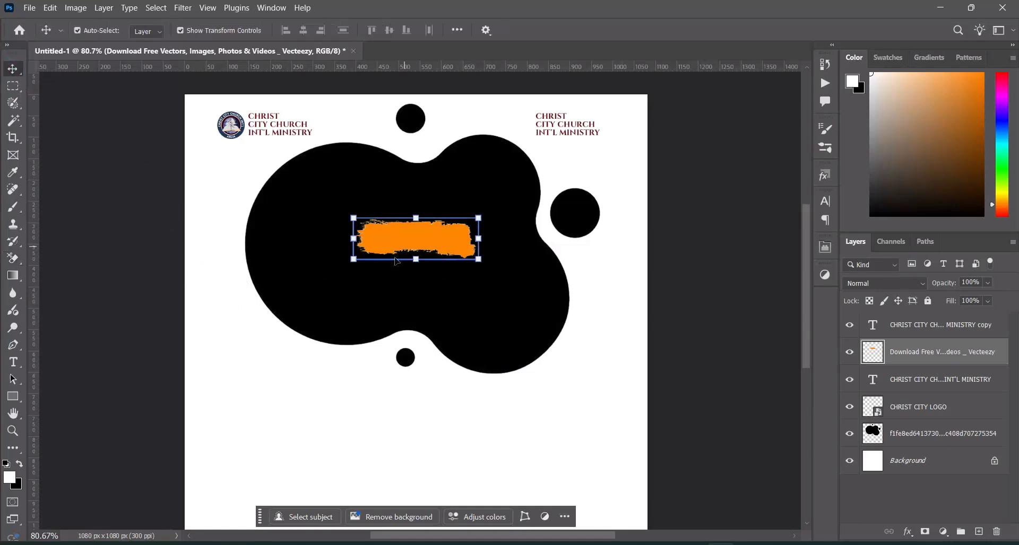
pyautogui.moveTo(354, 260); pyautogui.dragTo(385, 249)
pyautogui.click(657, 31)
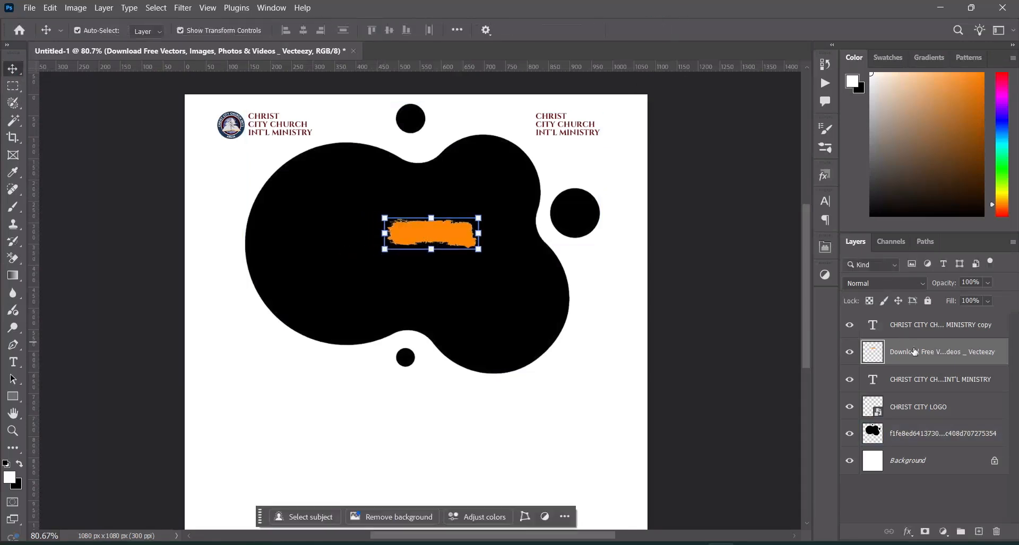
# Recolor the orange brush stroke to yellow using Hue/Saturation with hue +23 and saturation -32
pyautogui.click(80, 8)
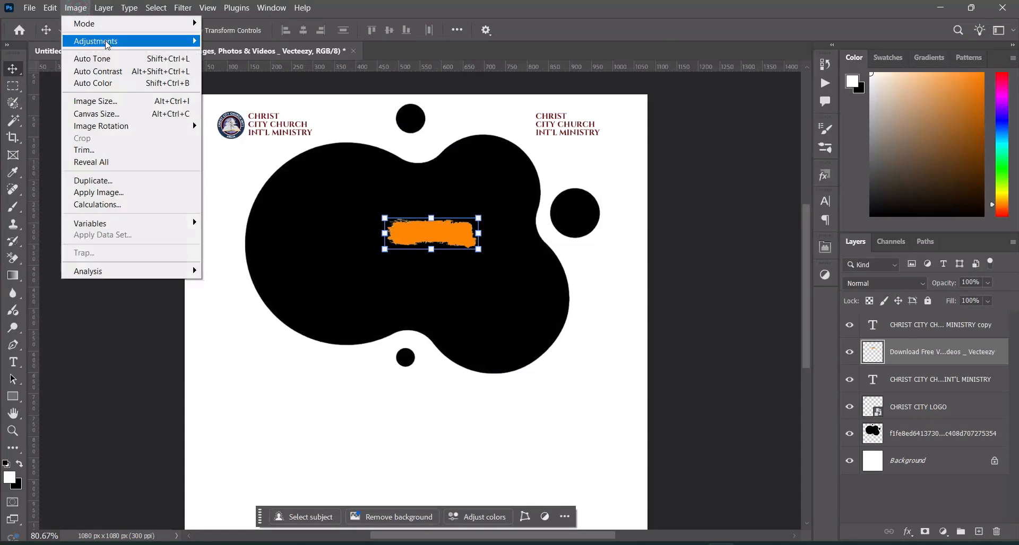
pyautogui.moveTo(133, 42)
pyautogui.click(240, 108)
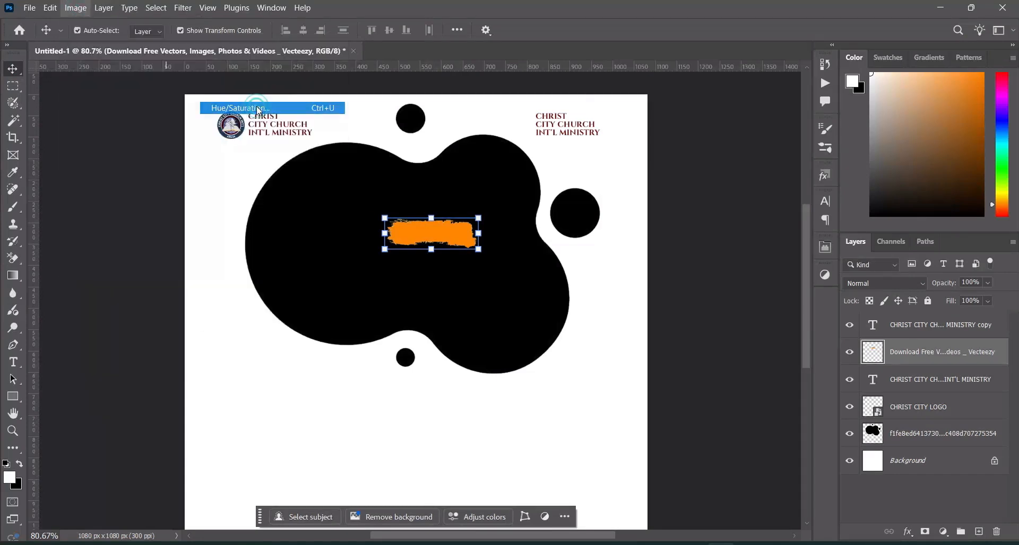
pyautogui.moveTo(786, 235)
pyautogui.mouseDown()
pyautogui.moveTo(769, 237)
pyautogui.moveTo(764, 267)
pyautogui.moveTo(745, 274)
pyautogui.moveTo(765, 269)
pyautogui.mouseUp()
pyautogui.moveTo(766, 234); pyautogui.dragTo(805, 233)
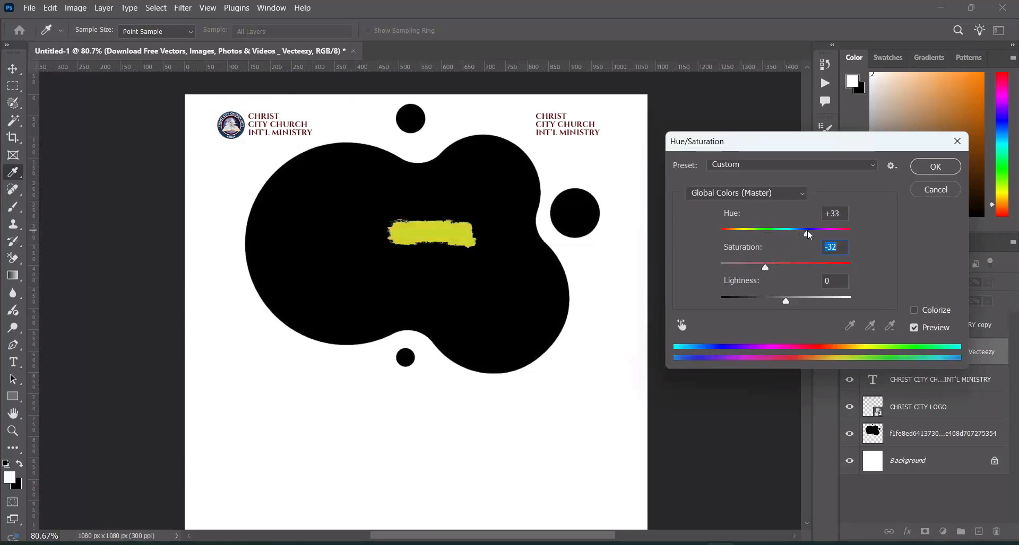
pyautogui.moveTo(807, 232); pyautogui.dragTo(803, 234)
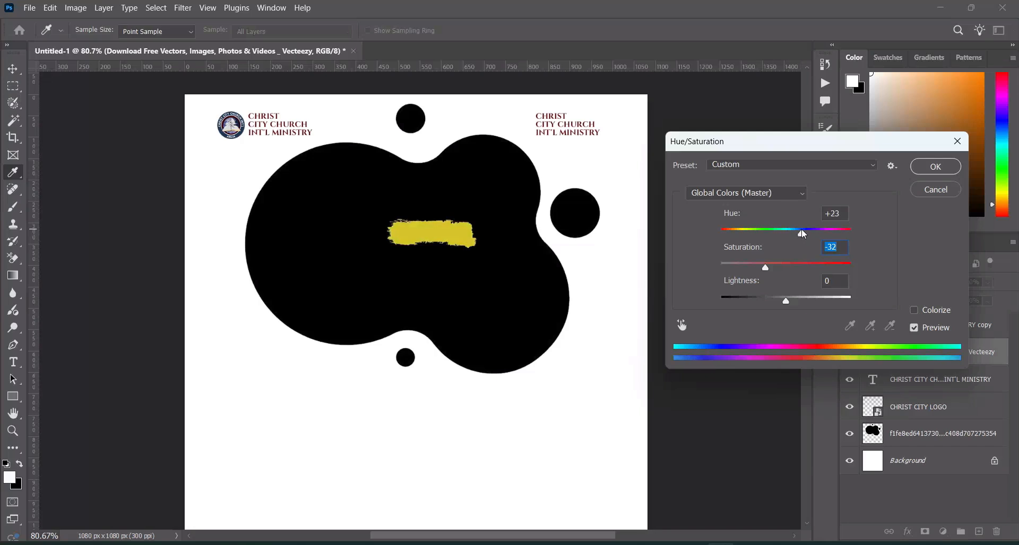
pyautogui.click(935, 167)
# Move the yellow brush stroke behind the copied church name at the flyer's upper right, and select that text layer
pyautogui.press('v')
pyautogui.moveTo(457, 244)
pyautogui.mouseDown()
pyautogui.moveTo(525, 160)
pyautogui.moveTo(584, 135)
pyautogui.mouseUp()
pyautogui.click(584, 135)
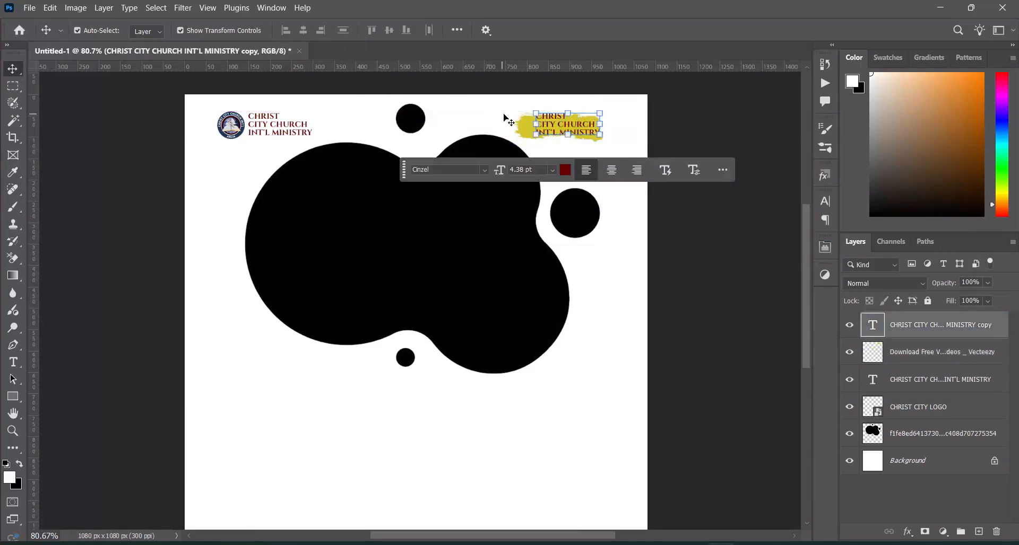
# Replace the copied church name on the brush stroke with "PRESENTS:" from the Text.txt notes
pyautogui.click(16, 360)
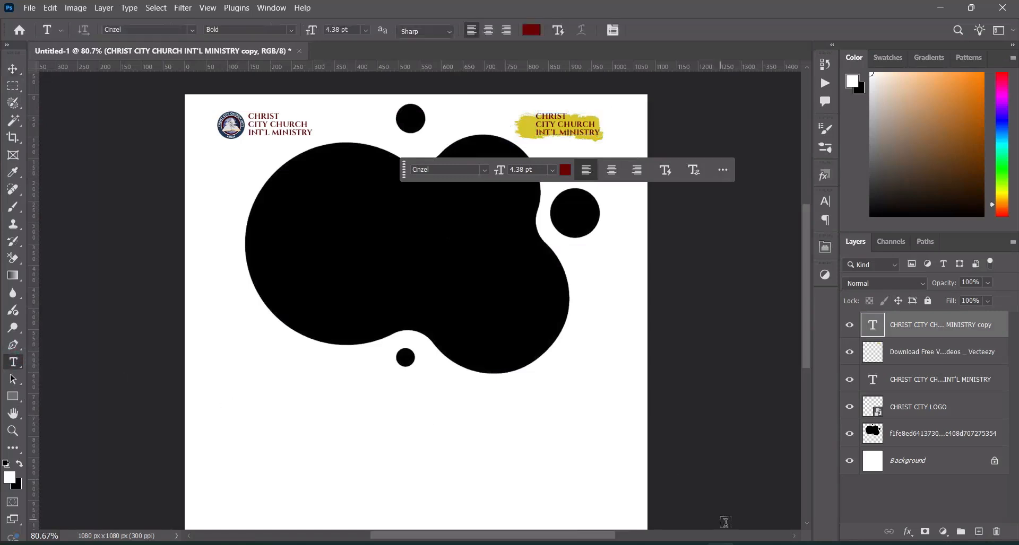
pyautogui.hotkey('alt', 'Tab')
pyautogui.moveTo(193, 224); pyautogui.dragTo(151, 223)
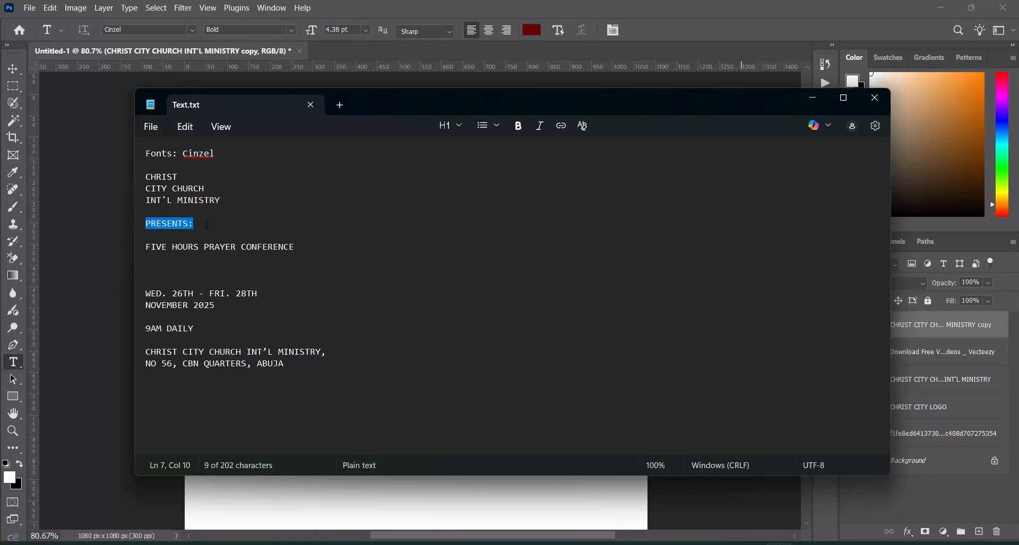
pyautogui.click(816, 98)
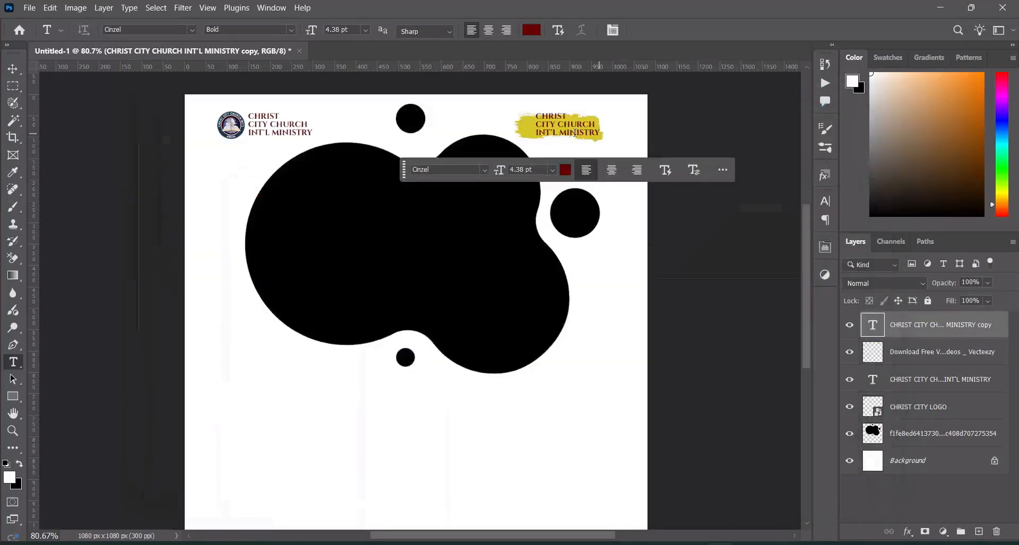
pyautogui.moveTo(536, 115); pyautogui.dragTo(588, 135)
pyautogui.write('PRESENTS:')
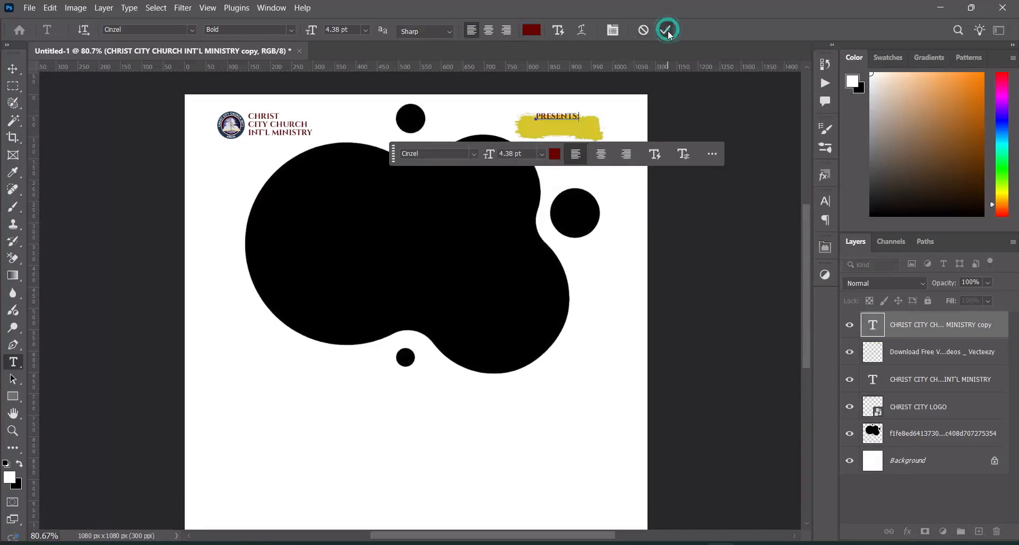
pyautogui.click(666, 31)
# Center the "PRESENTS:" text on the yellow brush stroke, and shift both together slightly left
pyautogui.click(12, 71)
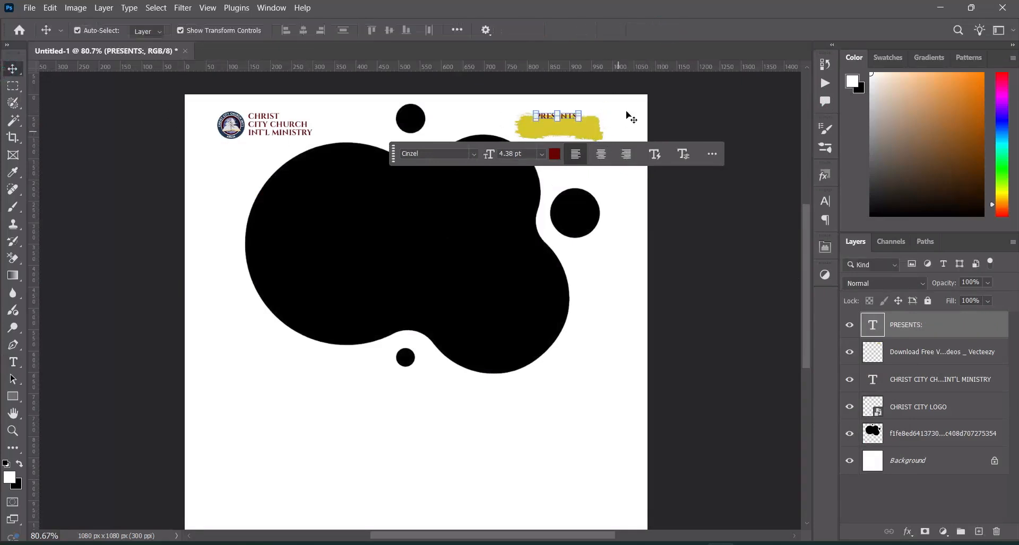
pyautogui.moveTo(574, 121); pyautogui.dragTo(570, 126)
pyautogui.click(712, 122)
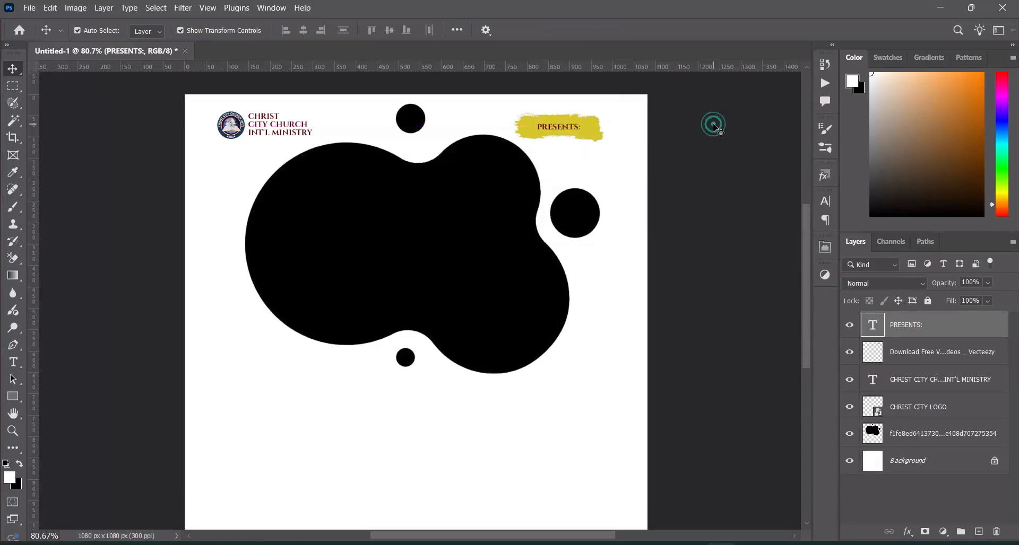
pyautogui.click(591, 131)
pyautogui.moveTo(608, 141); pyautogui.dragTo(555, 128)
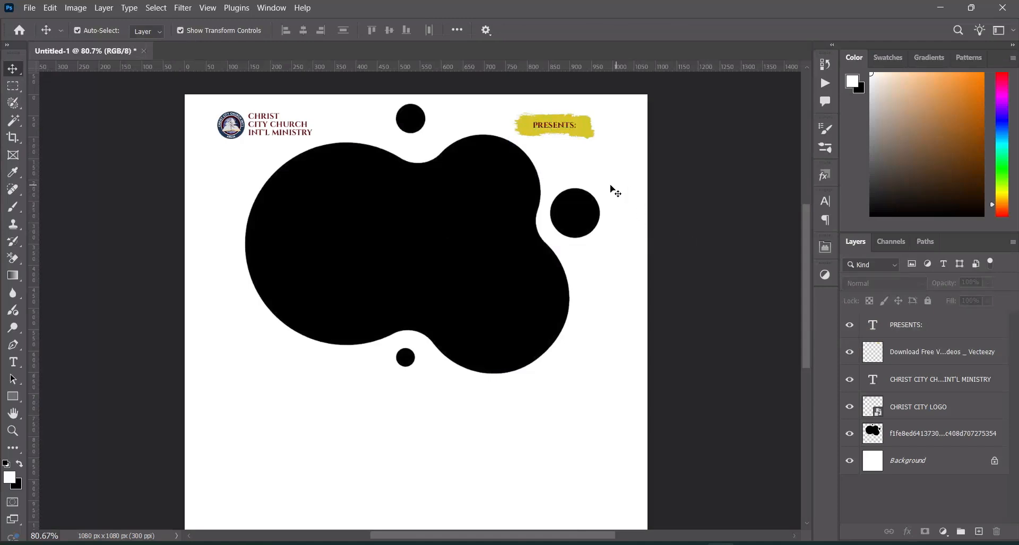
# Place the green abstract image 547e28e06415cc2a27f2a5e1e18f273a scaled to 37.62% to cover the canvas, with its layer directly above Background
pyautogui.scroll(-1, 599, 196)
pyautogui.moveTo(806, 336); pyautogui.dragTo(805, 336)
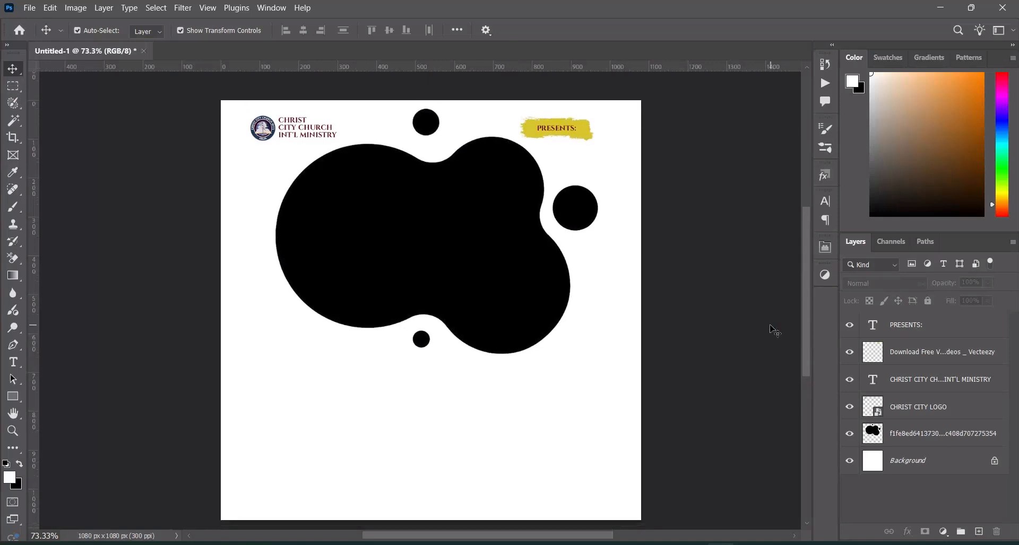
pyautogui.click(398, 544)
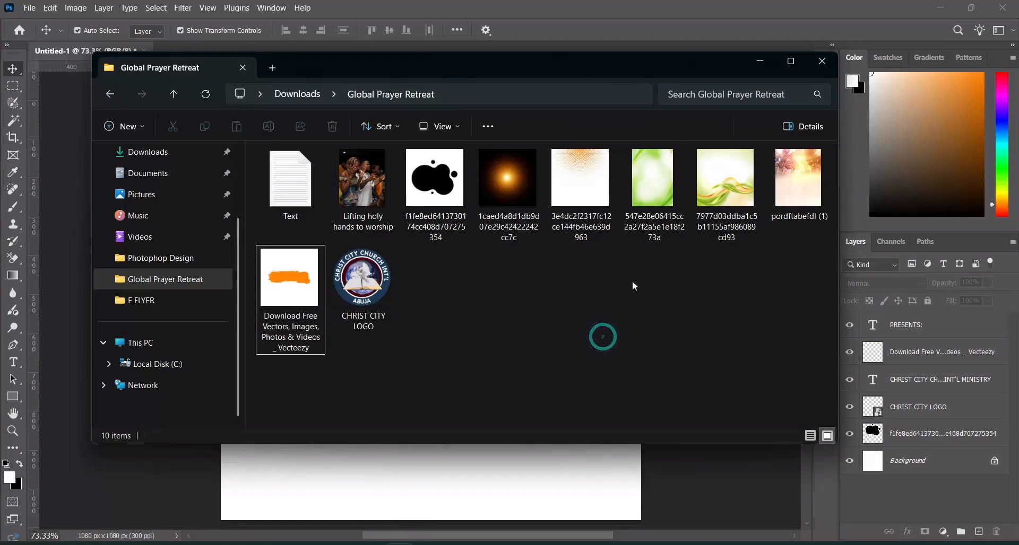
pyautogui.click(654, 205)
pyautogui.moveTo(656, 200); pyautogui.dragTo(660, 512)
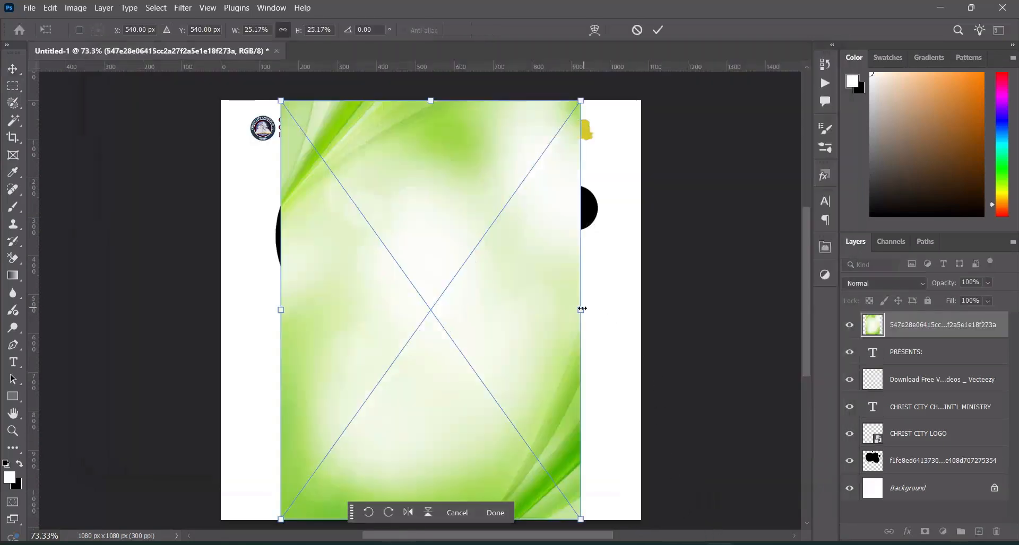
pyautogui.moveTo(580, 310); pyautogui.dragTo(658, 315)
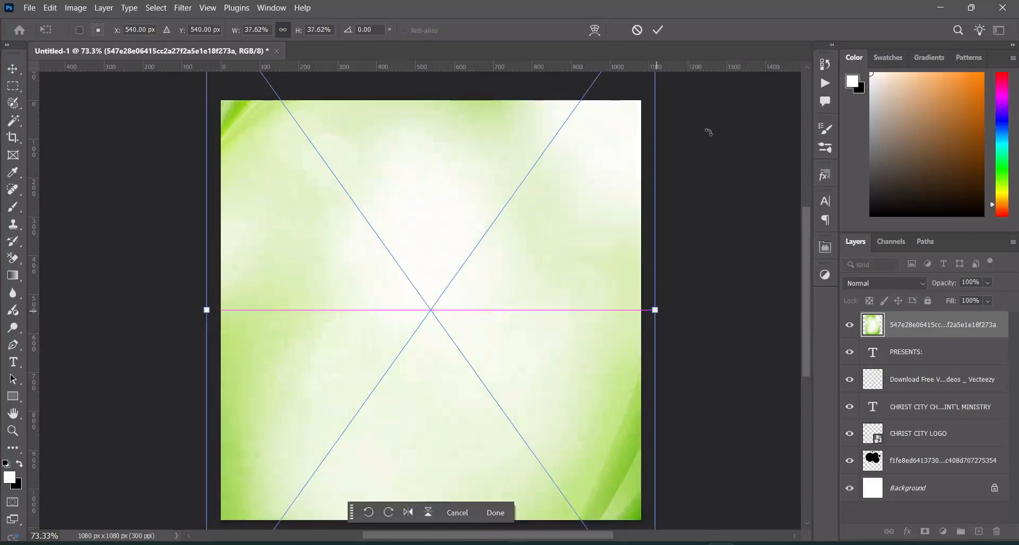
pyautogui.click(658, 30)
pyautogui.moveTo(909, 325); pyautogui.dragTo(909, 475)
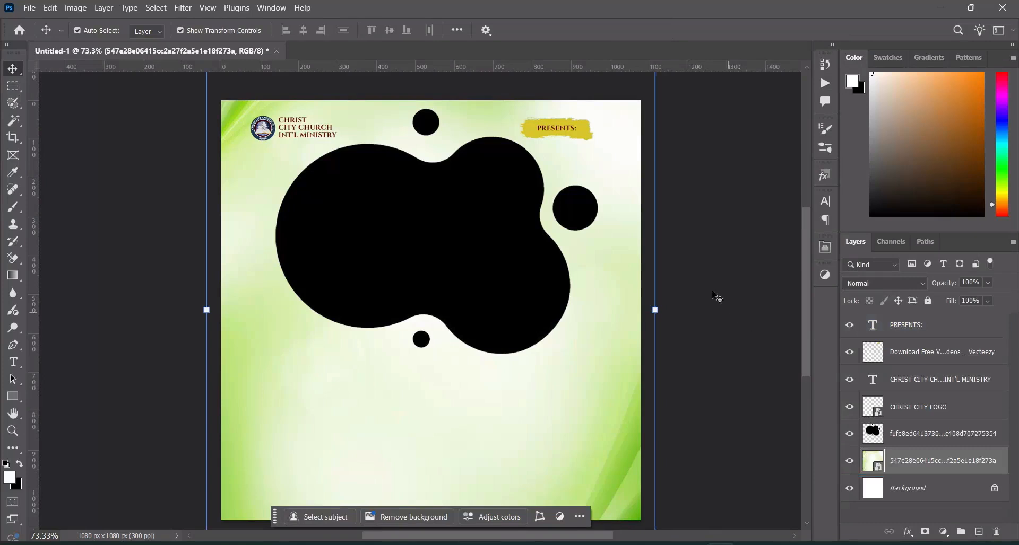
# Place the orange halftone dots image 3e4dc2f2317fc12ce144fb46e639d963 above the green background layer, scaled to 38.40%
pyautogui.scroll(-1, 596, 272)
pyautogui.moveTo(808, 348); pyautogui.dragTo(801, 357)
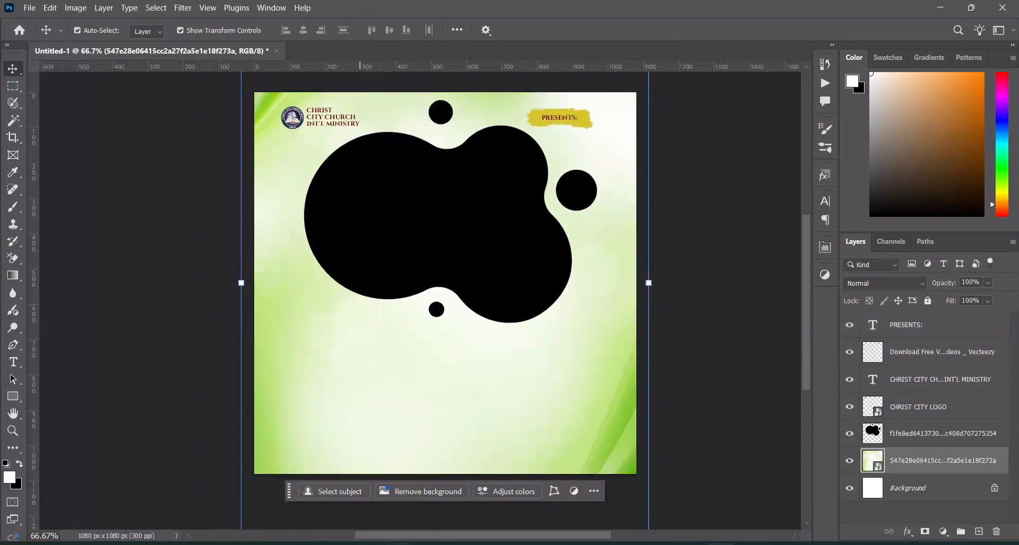
pyautogui.click(400, 544)
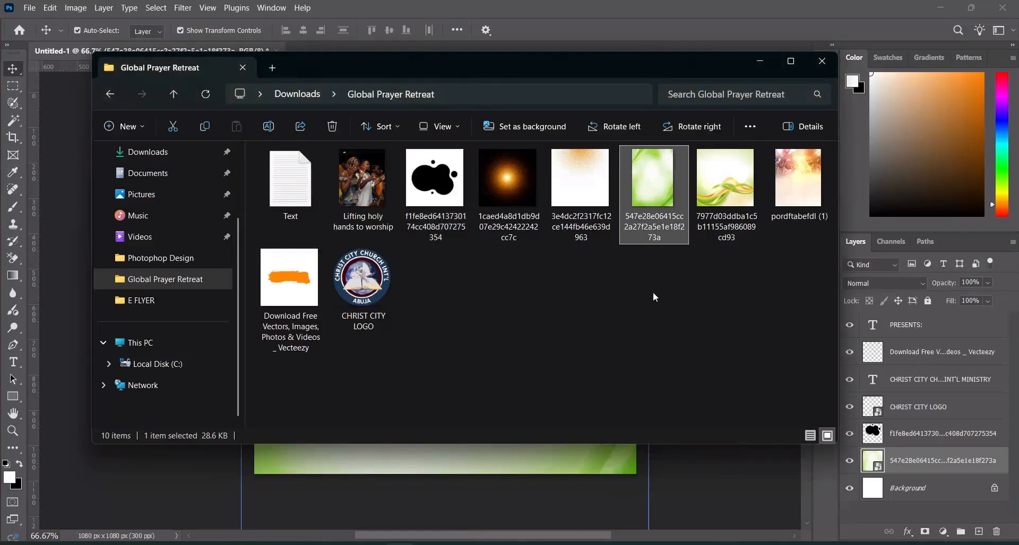
pyautogui.moveTo(581, 181); pyautogui.dragTo(505, 436)
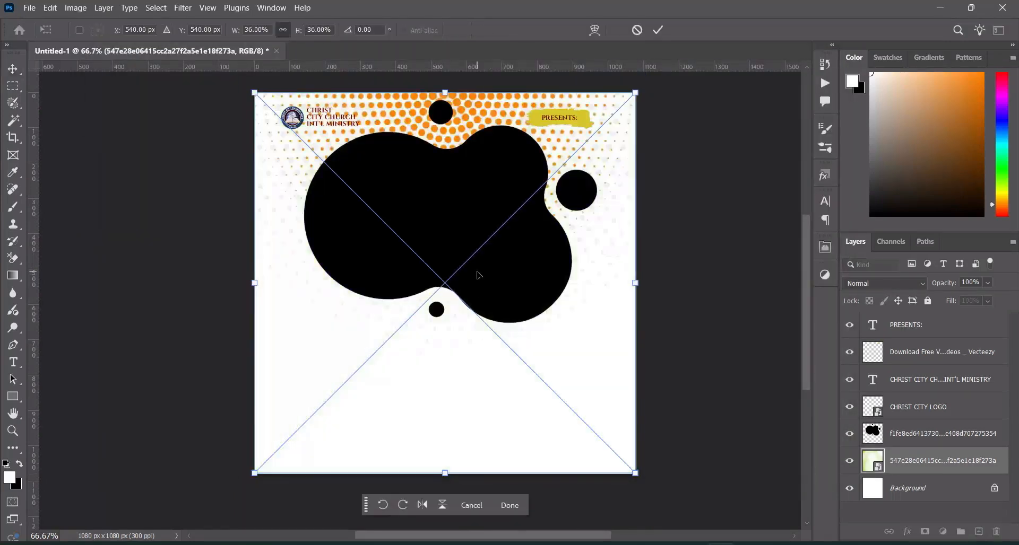
pyautogui.moveTo(446, 473); pyautogui.dragTo(445, 485)
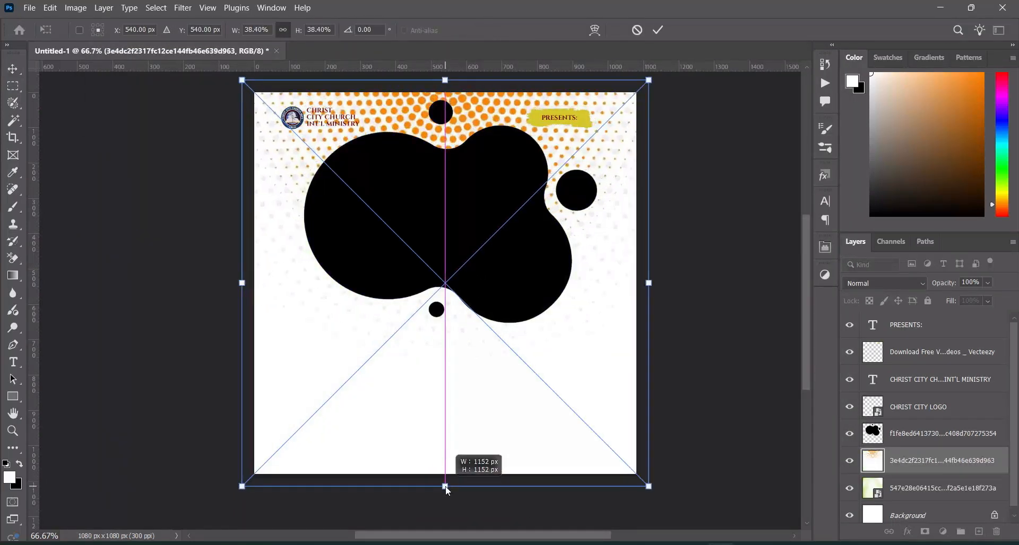
pyautogui.click(657, 30)
# Set the halftone dots layer's blend mode to Luminosity and apply a Gaussian Blur with a 6.0 pixel radius
pyautogui.click(885, 283)
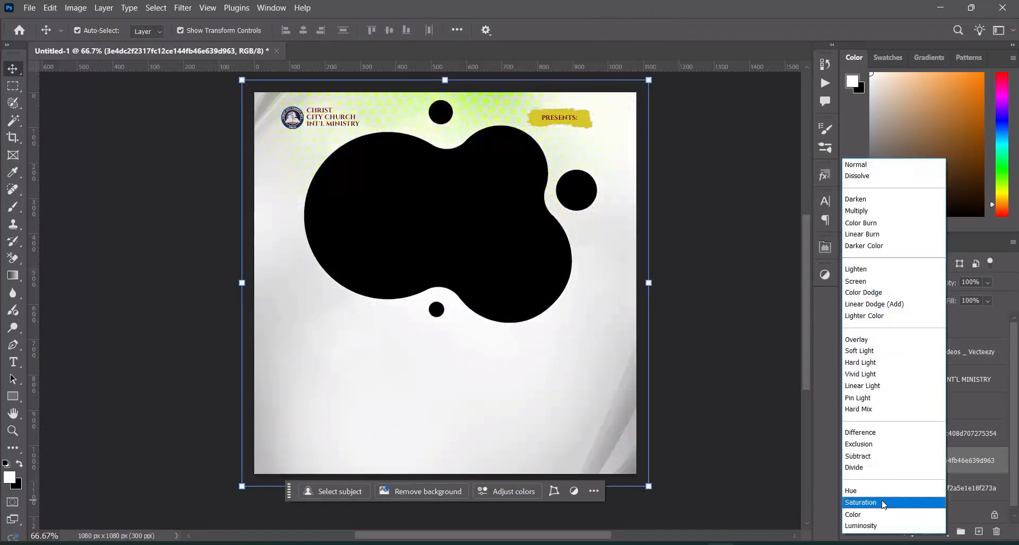
pyautogui.click(875, 526)
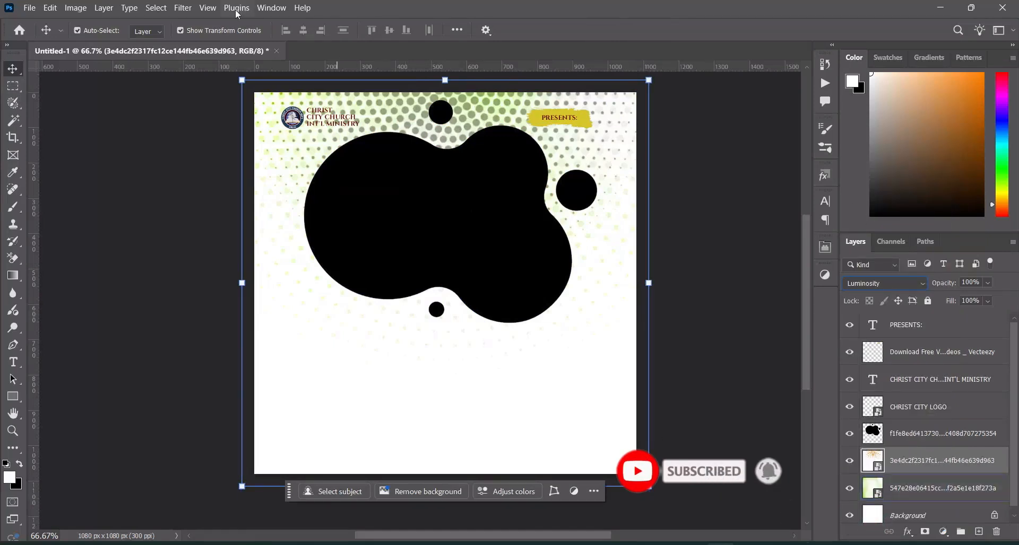
pyautogui.click(183, 7)
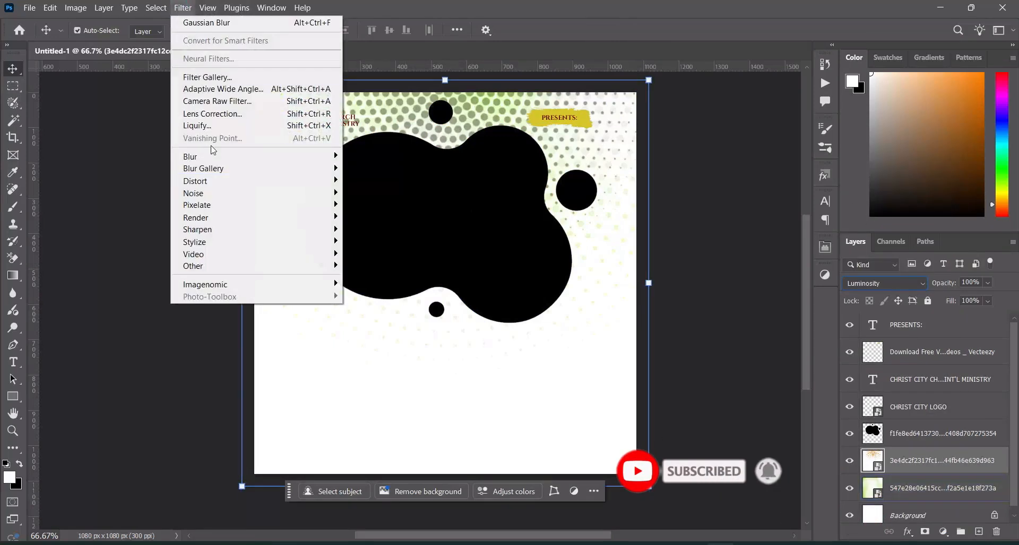
pyautogui.moveTo(212, 157)
pyautogui.click(381, 205)
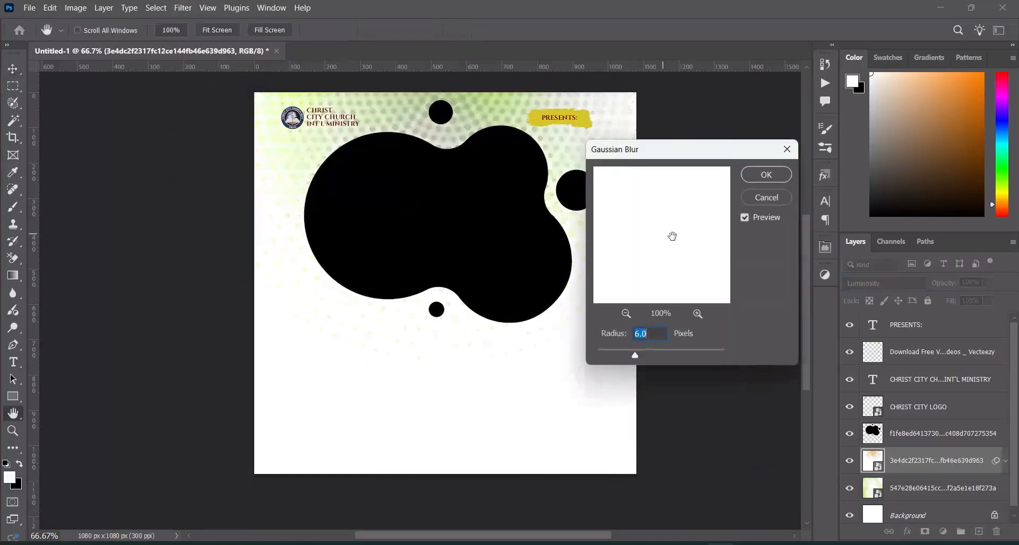
pyautogui.click(654, 333)
pyautogui.click(766, 175)
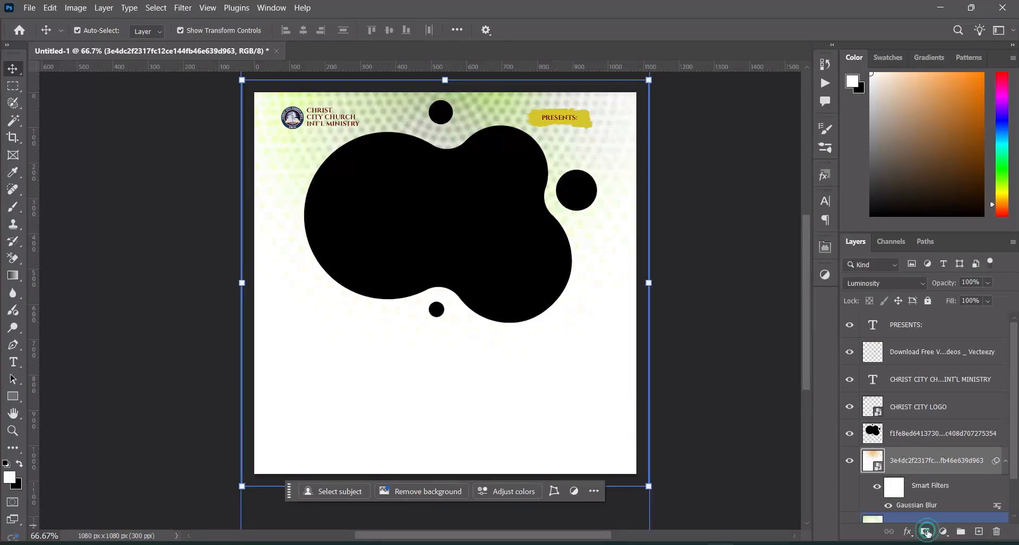
# Mask the halftone layer with a linear gradient that fades the dots out from the top toward mid-canvas, and collapse its smart filters
pyautogui.click(928, 531)
pyautogui.click(12, 275)
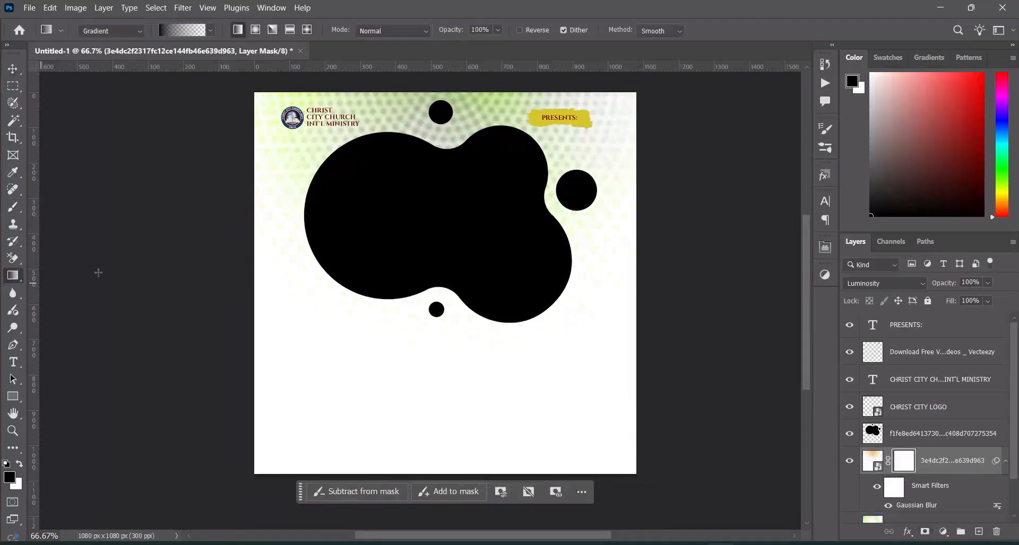
pyautogui.moveTo(438, 273); pyautogui.dragTo(441, 94)
pyautogui.moveTo(438, 278); pyautogui.dragTo(438, 255)
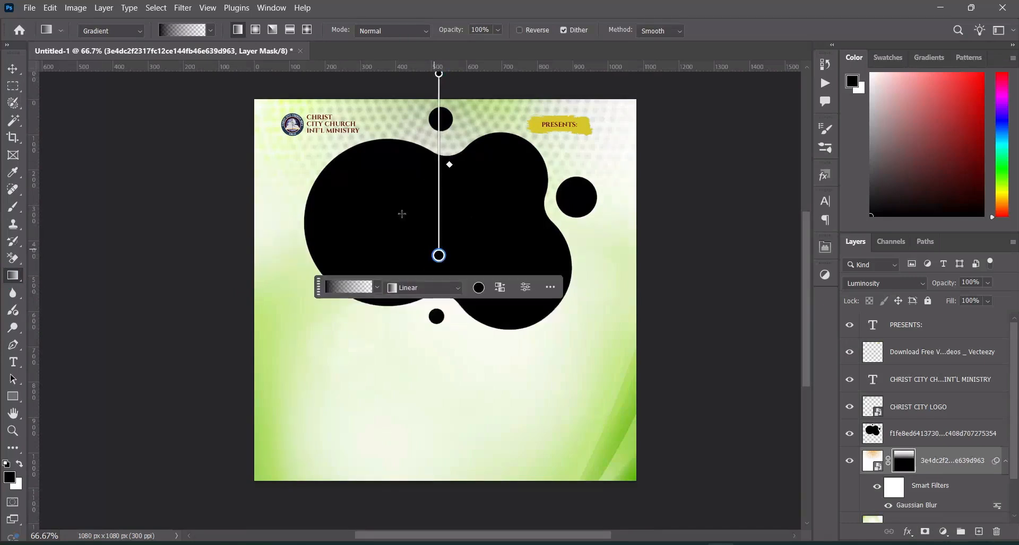
pyautogui.click(13, 69)
pyautogui.click(68, 156)
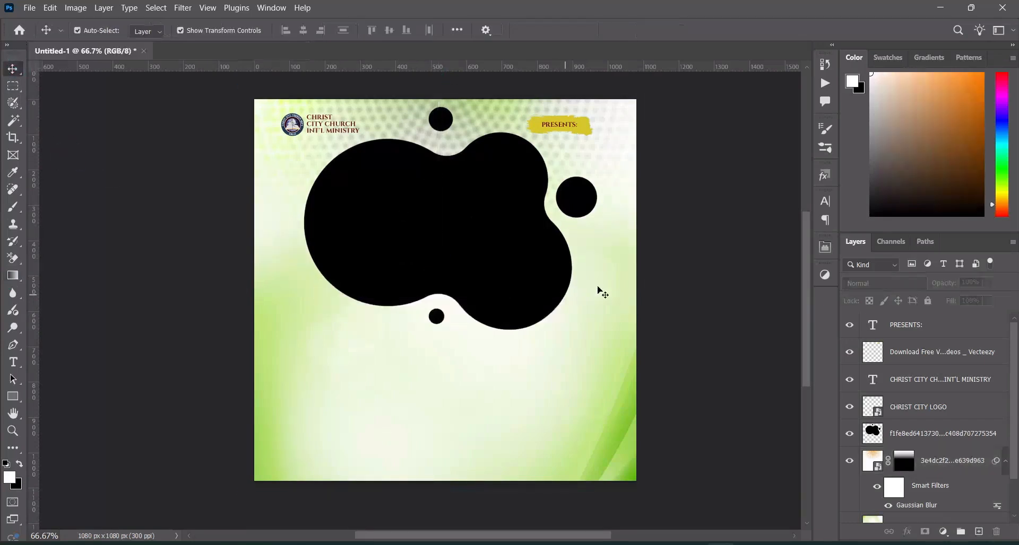
pyautogui.click(924, 464)
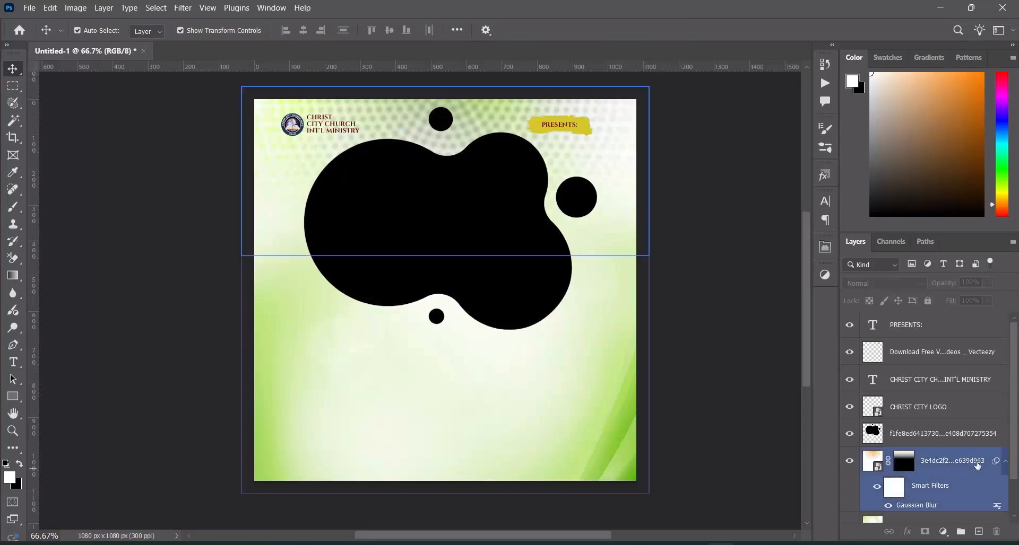
pyautogui.click(1005, 461)
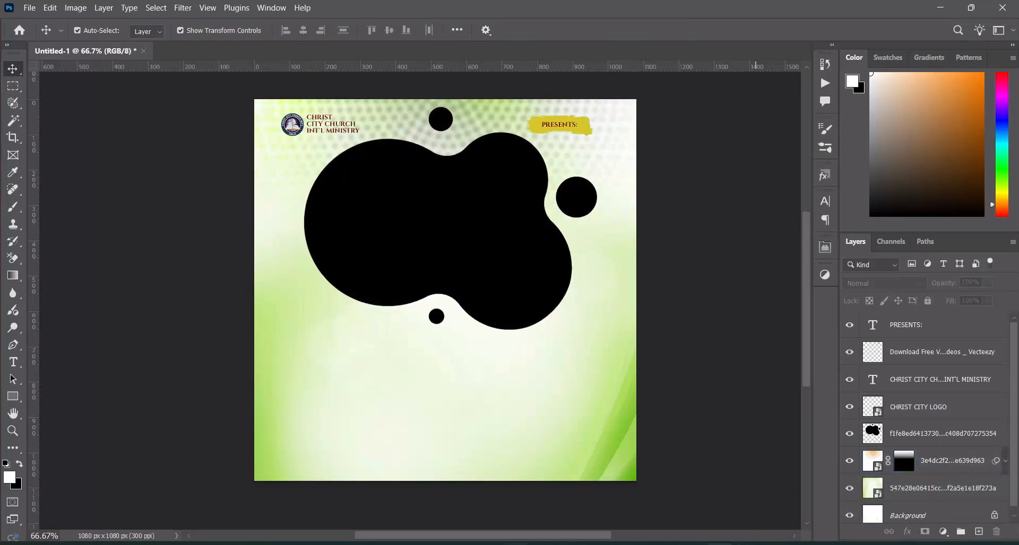
# Place the wave image 7977d03ddba1c5b11155af986089cd93 at 34.57%, flipped horizontally, over the canvas's left side with its layer directly below the black blob
pyautogui.click(403, 477)
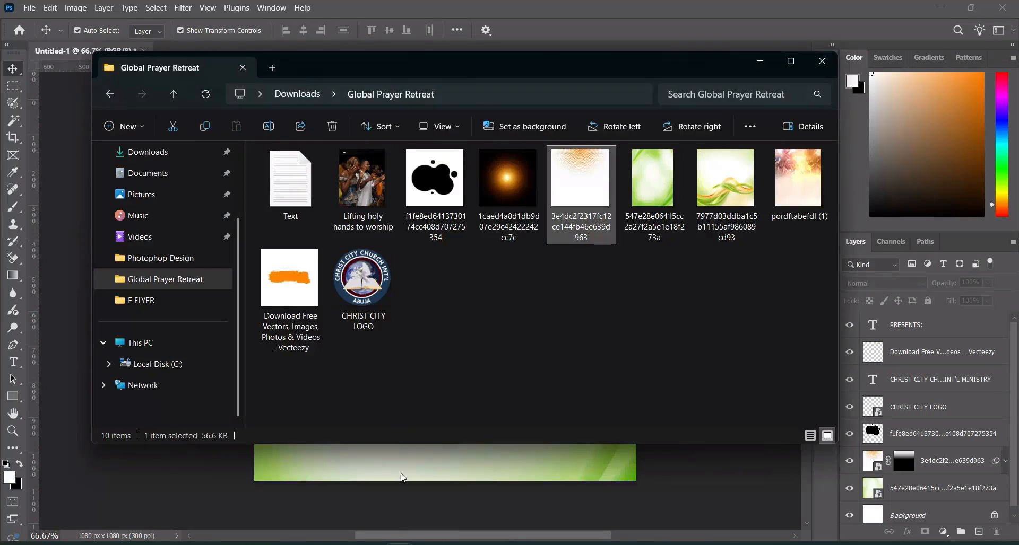
pyautogui.click(734, 202)
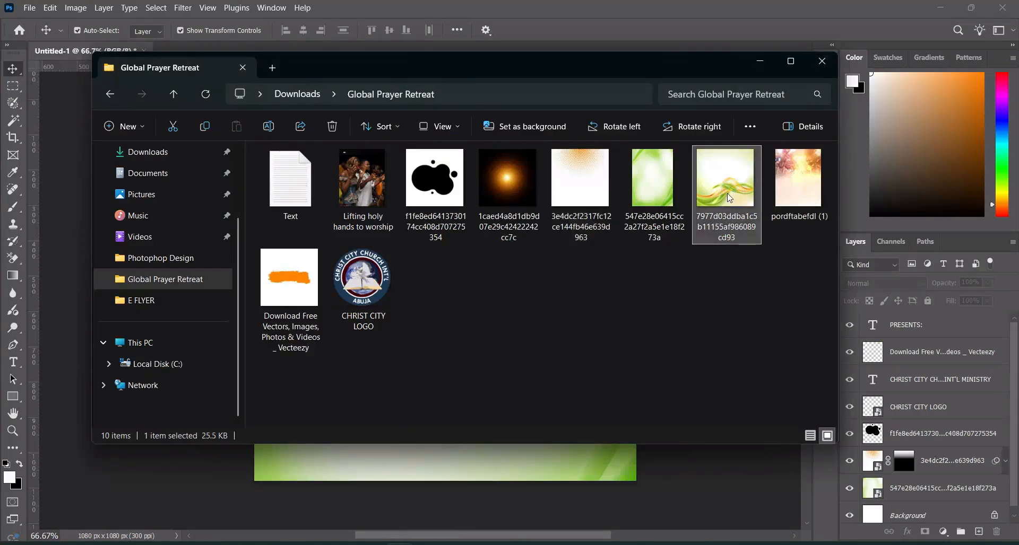
pyautogui.moveTo(729, 196); pyautogui.dragTo(427, 373)
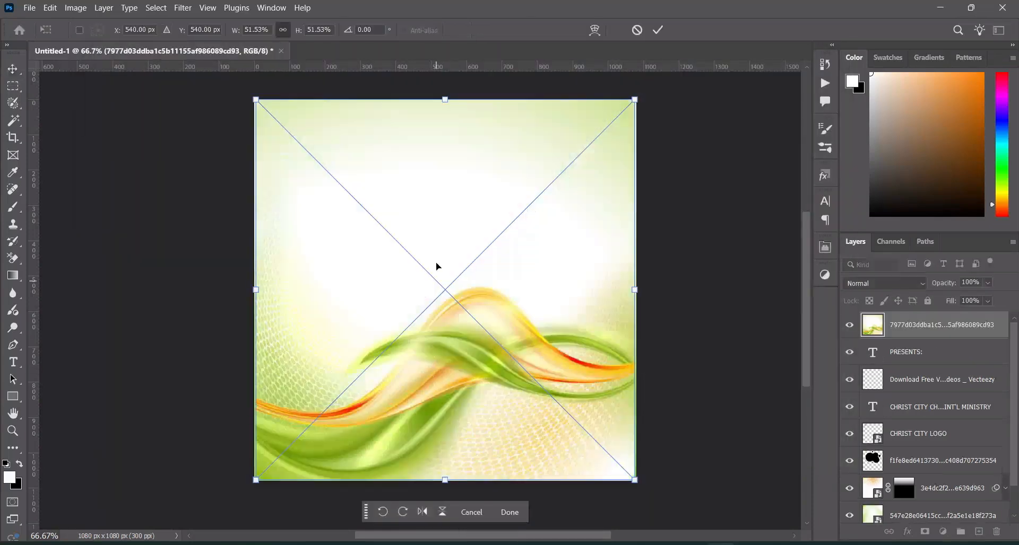
pyautogui.moveTo(445, 481); pyautogui.dragTo(419, 320)
pyautogui.rightClick(421, 306)
pyautogui.click(440, 287)
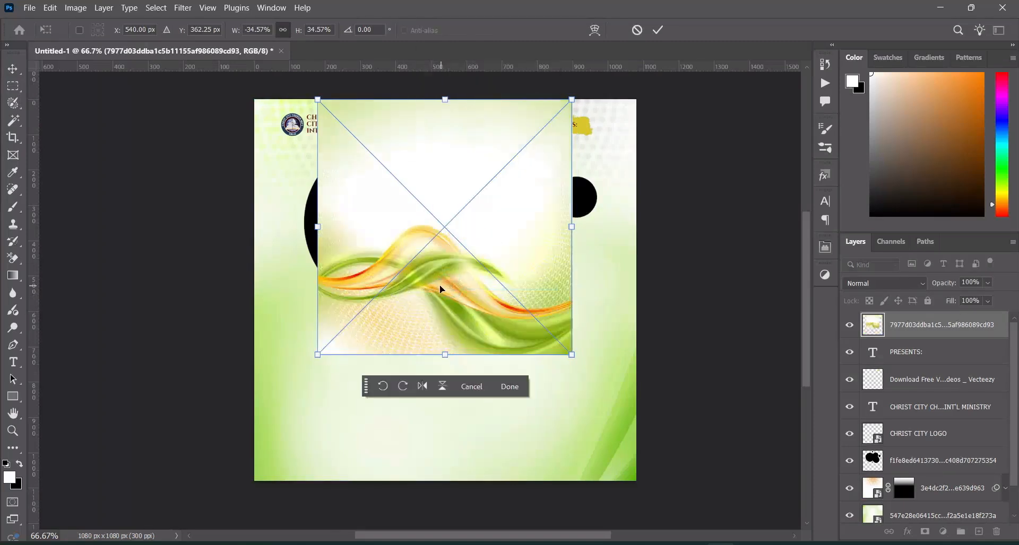
pyautogui.moveTo(440, 290); pyautogui.dragTo(333, 281)
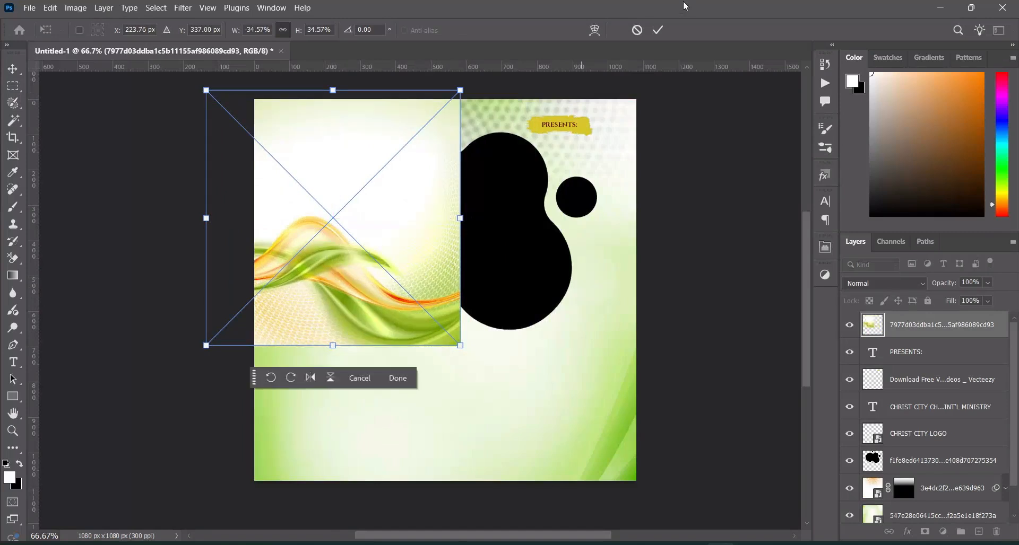
pyautogui.click(658, 30)
pyautogui.moveTo(948, 361); pyautogui.dragTo(850, 471)
pyautogui.moveTo(390, 331); pyautogui.dragTo(390, 357)
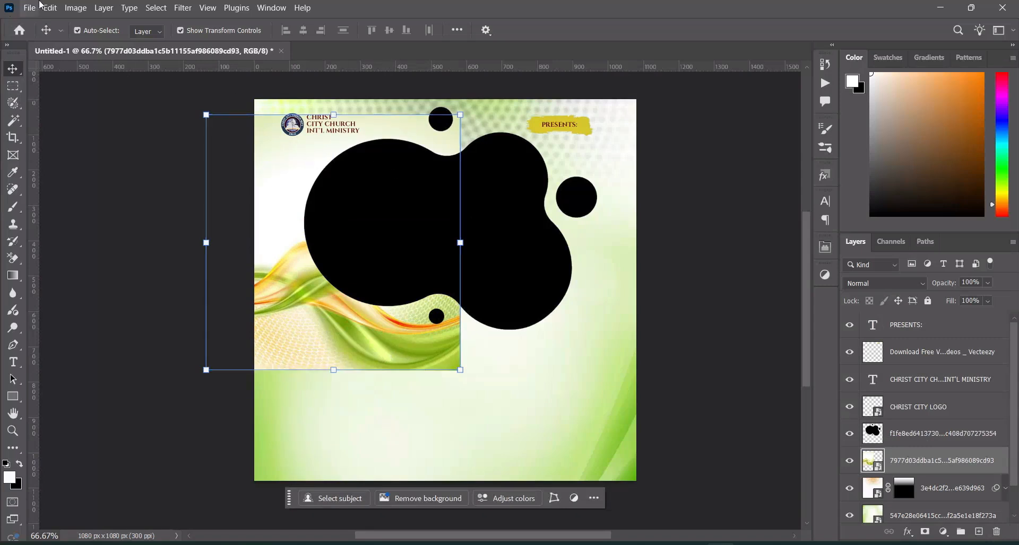
# Apply a Gaussian Blur with a 6.0 pixel radius to the wave image layer and collapse its smart filters
pyautogui.click(182, 8)
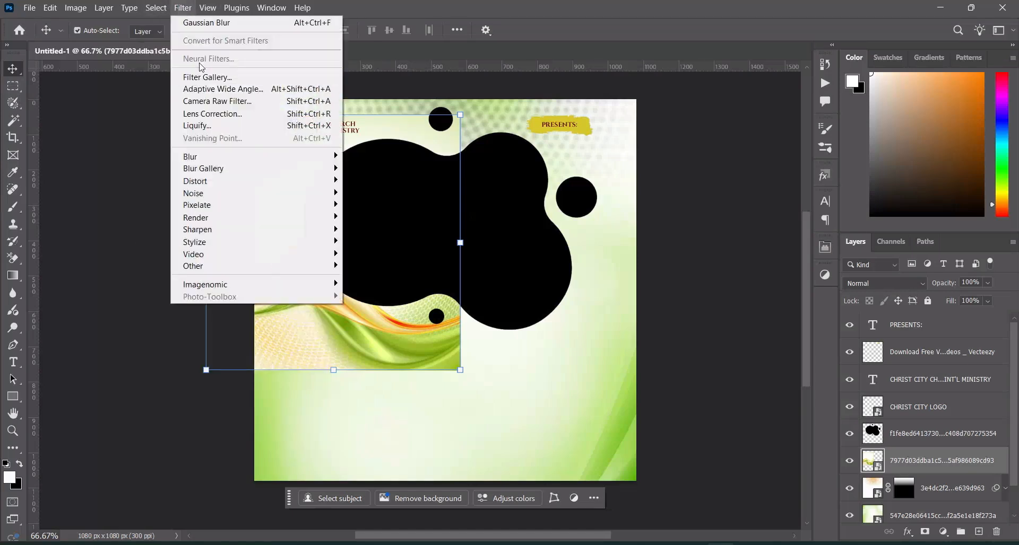
pyautogui.click(206, 22)
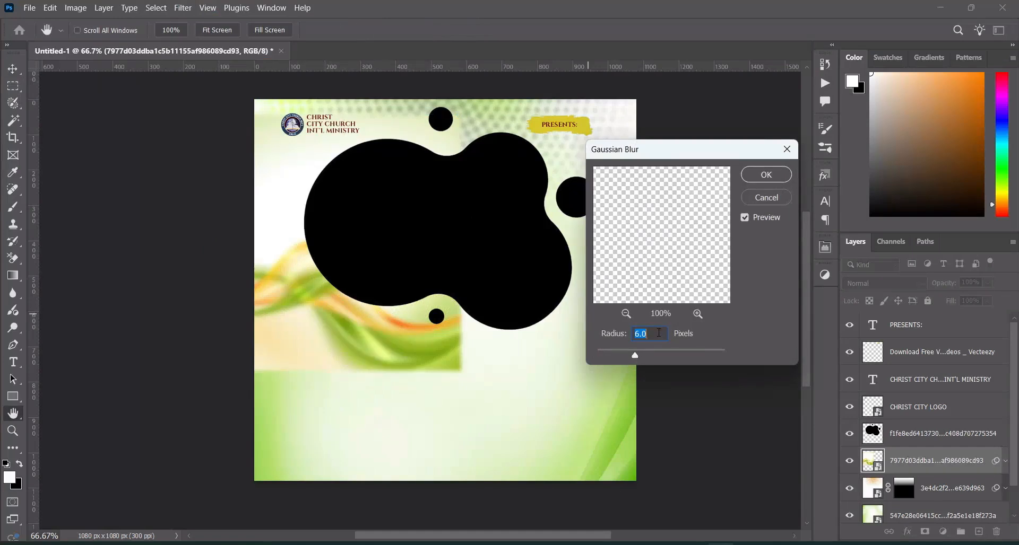
pyautogui.click(767, 174)
pyautogui.press('v')
pyautogui.click(890, 446)
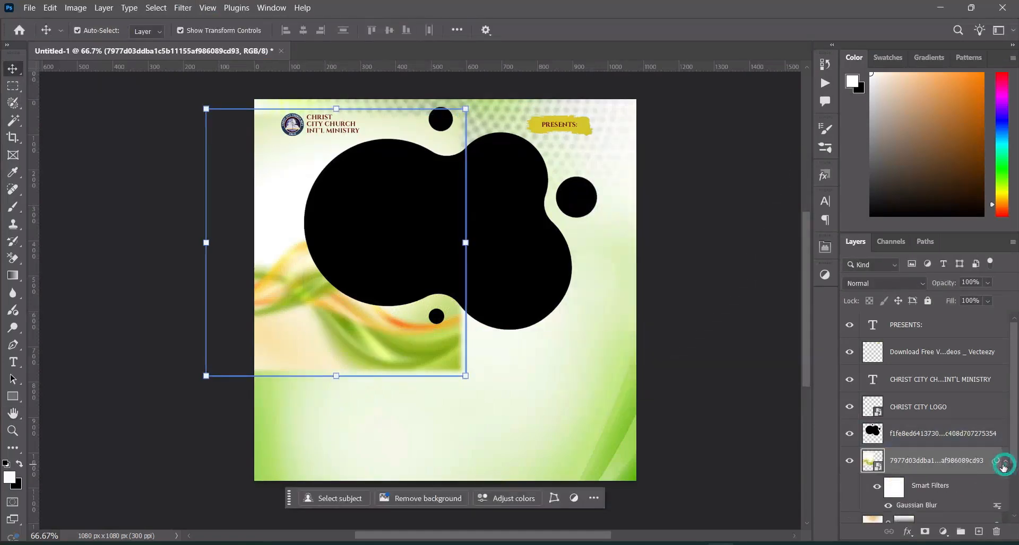
pyautogui.click(1005, 461)
# Mask the wave image layer with linear black-to-transparent gradients that fade out its bottom and right edges
pyautogui.click(924, 532)
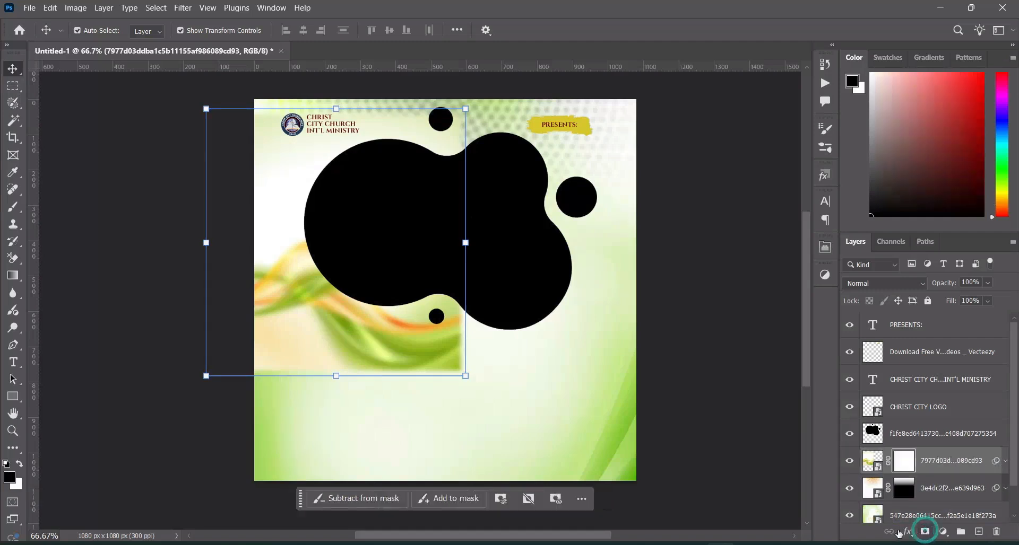
pyautogui.click(12, 277)
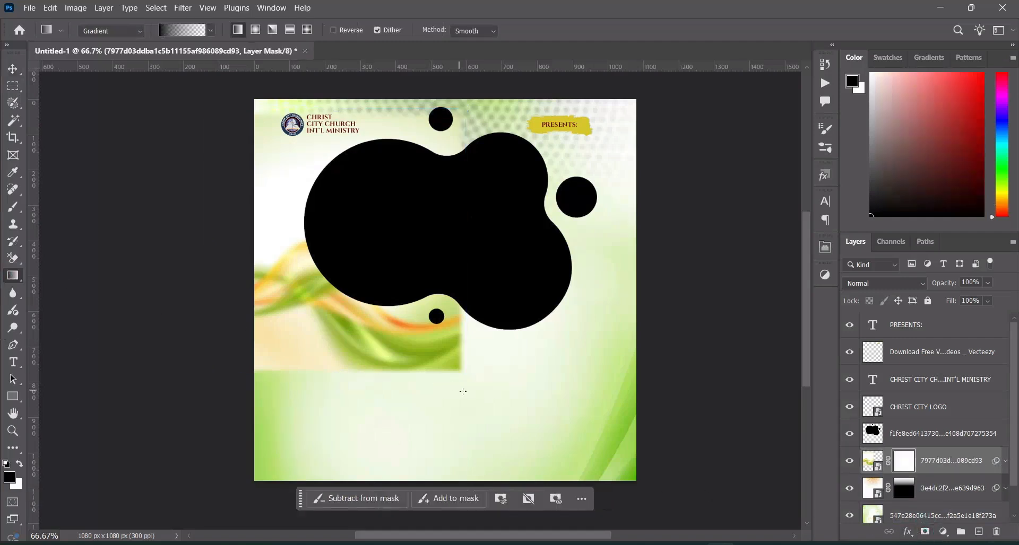
pyautogui.moveTo(400, 371); pyautogui.dragTo(399, 283)
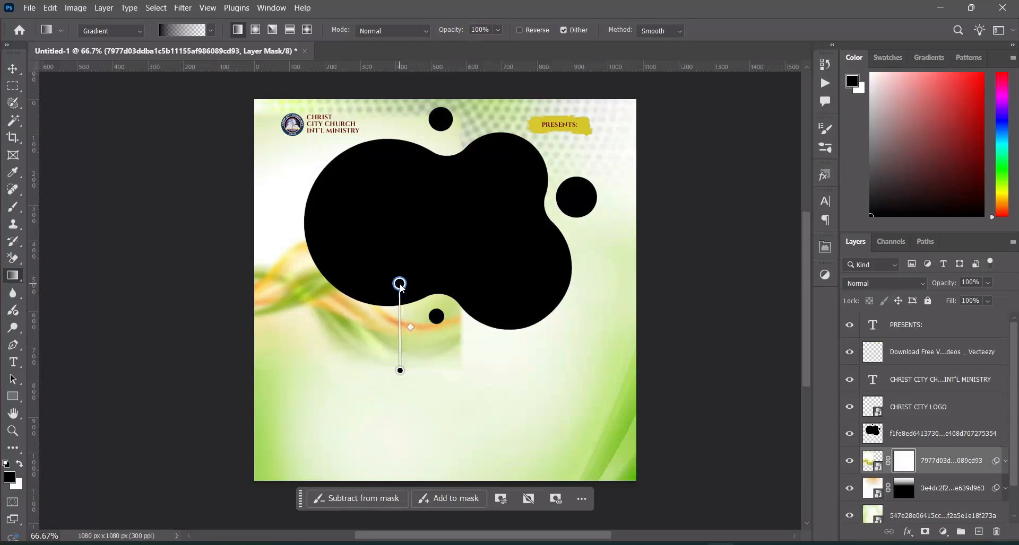
pyautogui.moveTo(453, 333); pyautogui.dragTo(412, 316)
pyautogui.click(13, 68)
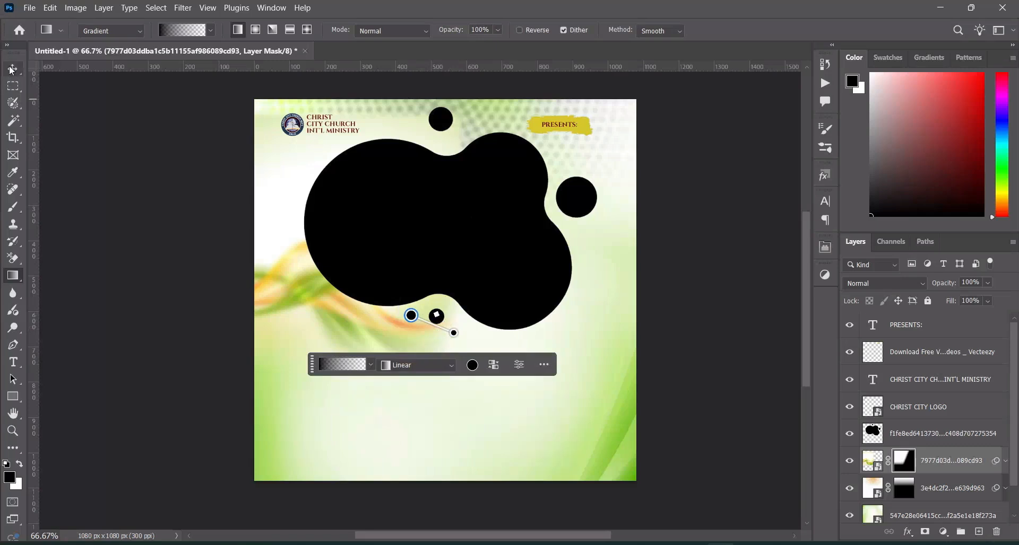
pyautogui.click(392, 202)
pyautogui.click(664, 318)
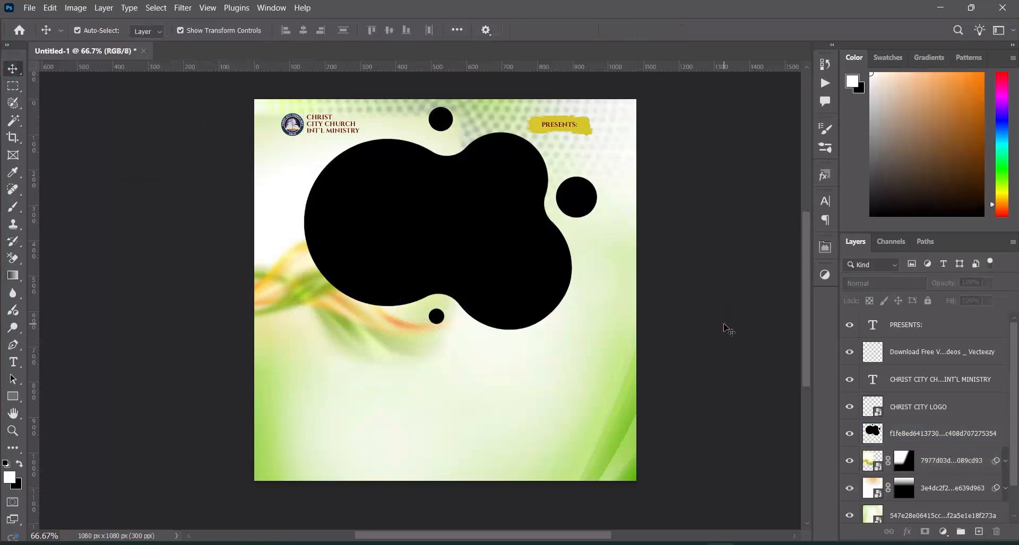
# Place the photo "Lifting holy hands to worship" directly above the black blob layer and clip it to the blob
pyautogui.click(587, 298)
pyautogui.click(457, 243)
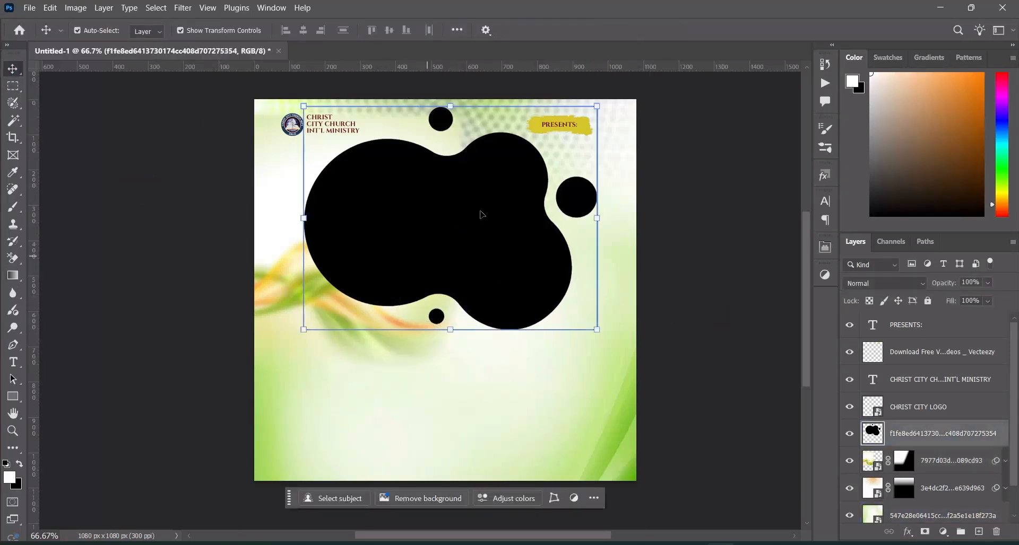
pyautogui.hotkey('alt', 'Tab')
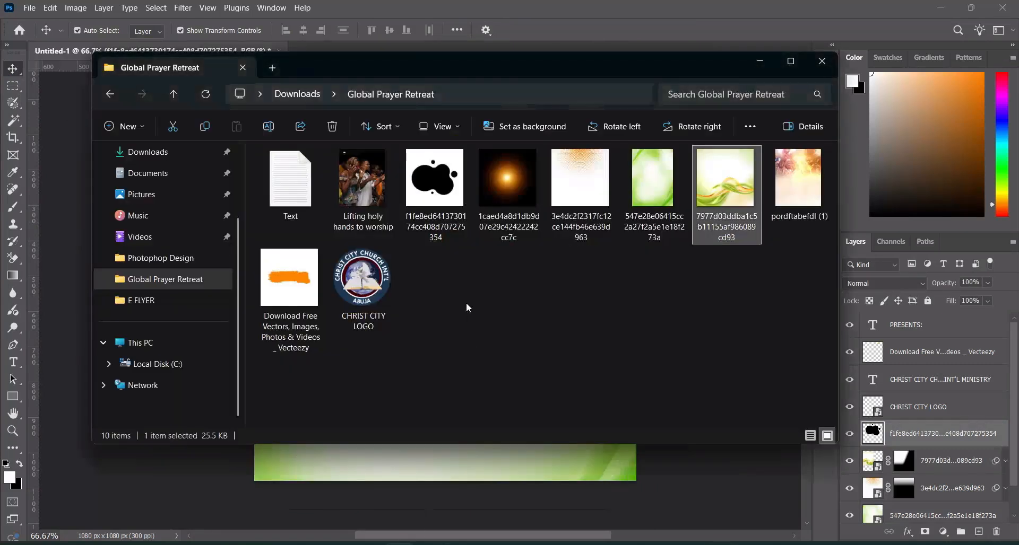
pyautogui.click(366, 193)
pyautogui.moveTo(366, 193); pyautogui.dragTo(315, 255)
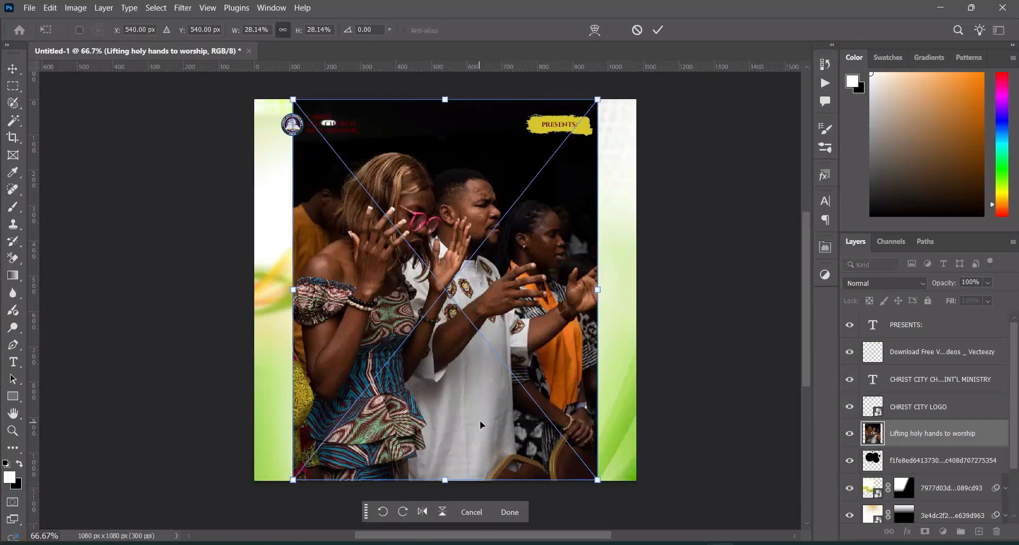
pyautogui.click(658, 29)
pyautogui.click(895, 386)
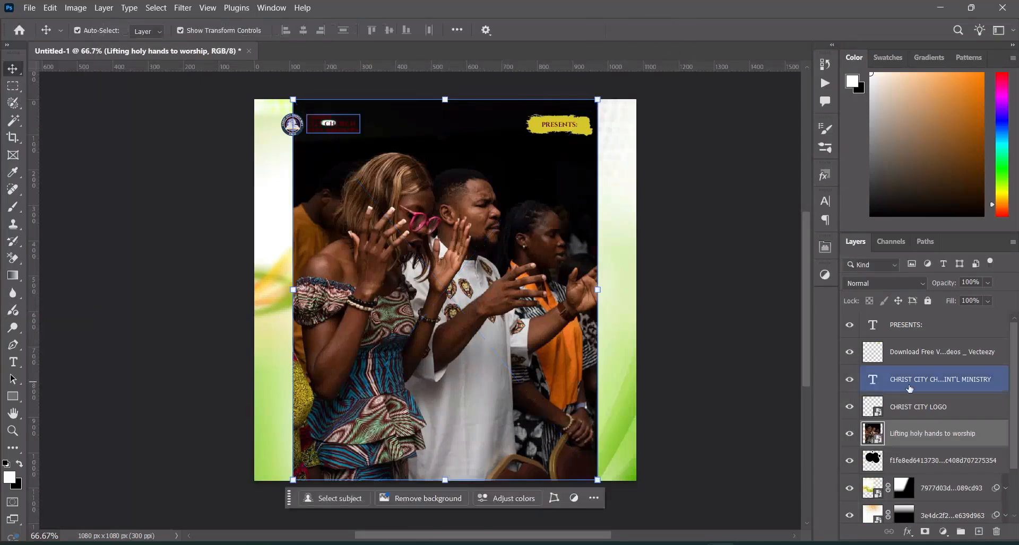
pyautogui.rightClick(924, 440)
pyautogui.click(828, 515)
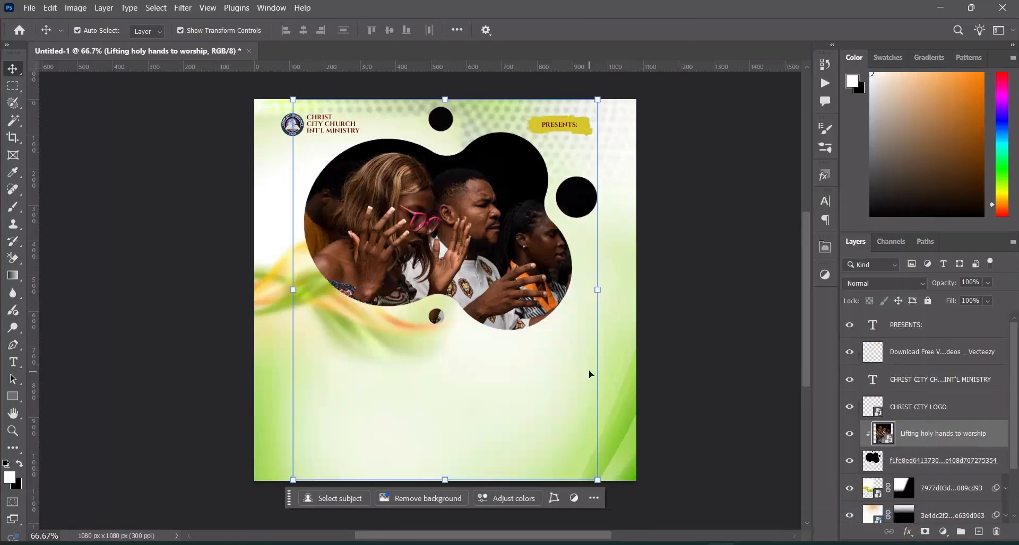
# Scale the clipped worship photo down slightly and reposition it so the three worshippers' faces and hands sit inside the blob
pyautogui.moveTo(445, 480); pyautogui.dragTo(445, 447)
pyautogui.moveTo(473, 276); pyautogui.dragTo(466, 274)
pyautogui.click(653, 30)
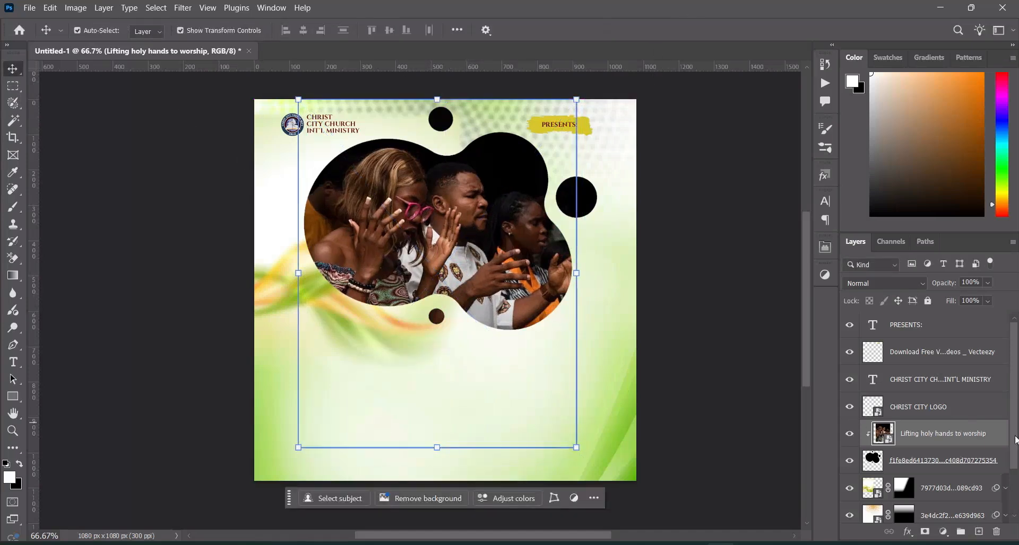
# Desaturate the worship photo in the Camera Raw Filter with Vibrance -100 and Saturation -68
pyautogui.click(183, 8)
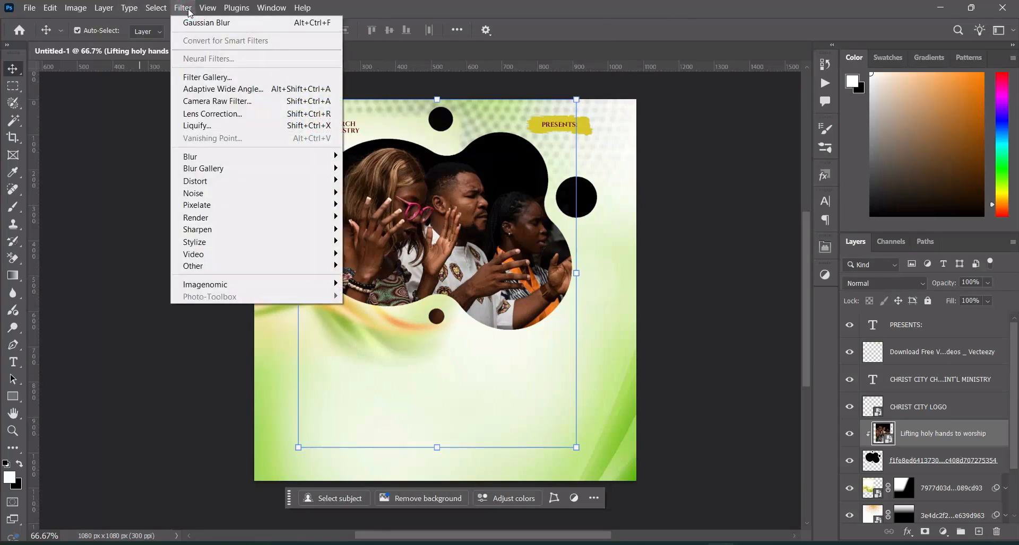
pyautogui.click(212, 101)
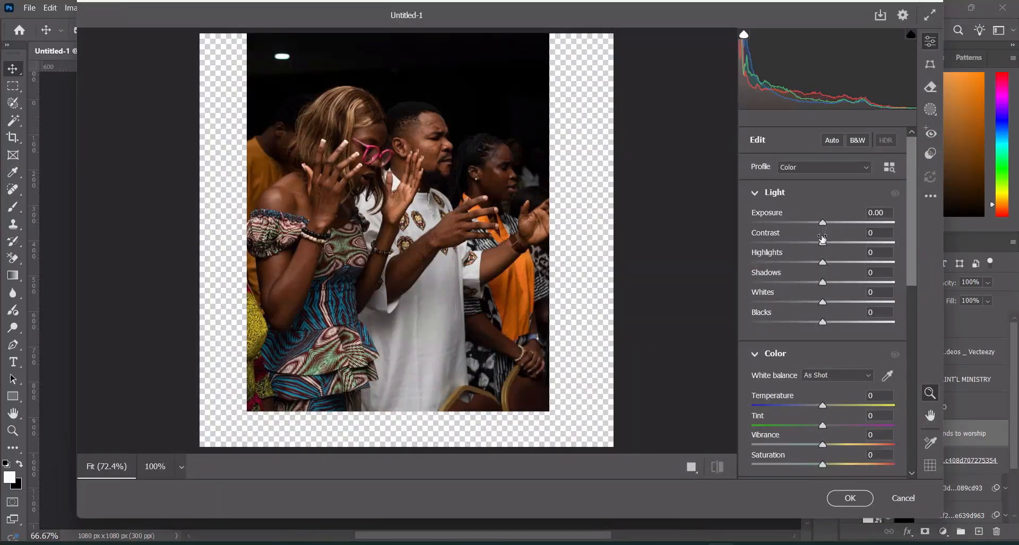
pyautogui.scroll(-2, 833, 365)
pyautogui.moveTo(823, 366); pyautogui.dragTo(748, 369)
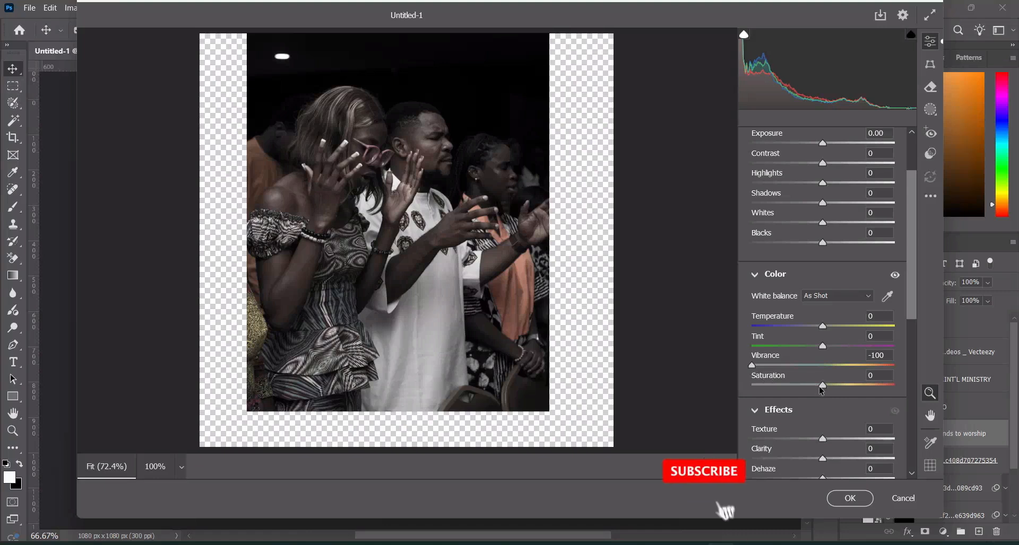
pyautogui.click(820, 387)
pyautogui.moveTo(820, 391); pyautogui.dragTo(774, 395)
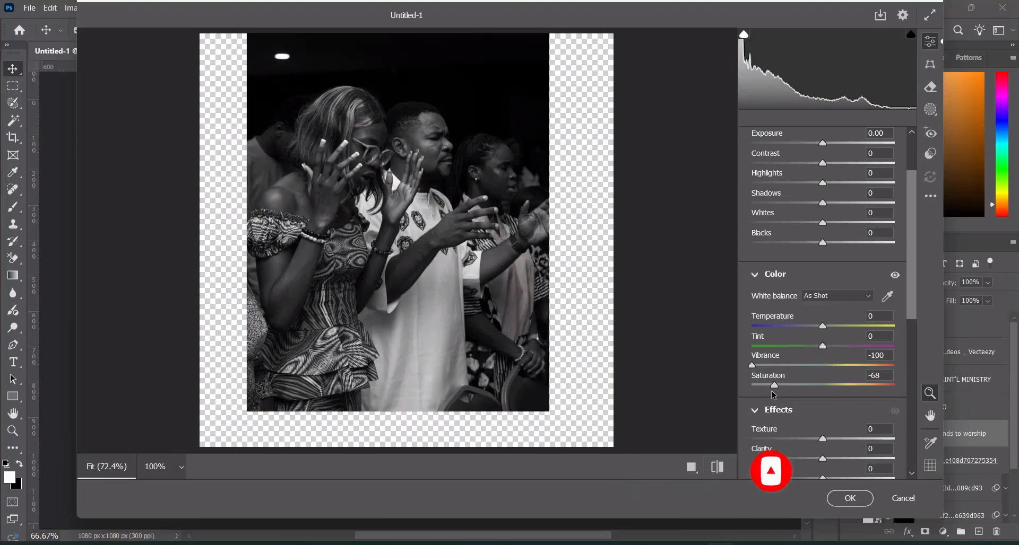
# Set the worship photo's Exposure to +0.10 and Contrast to +30 in the Camera Raw Filter
pyautogui.scroll(3, 815, 259)
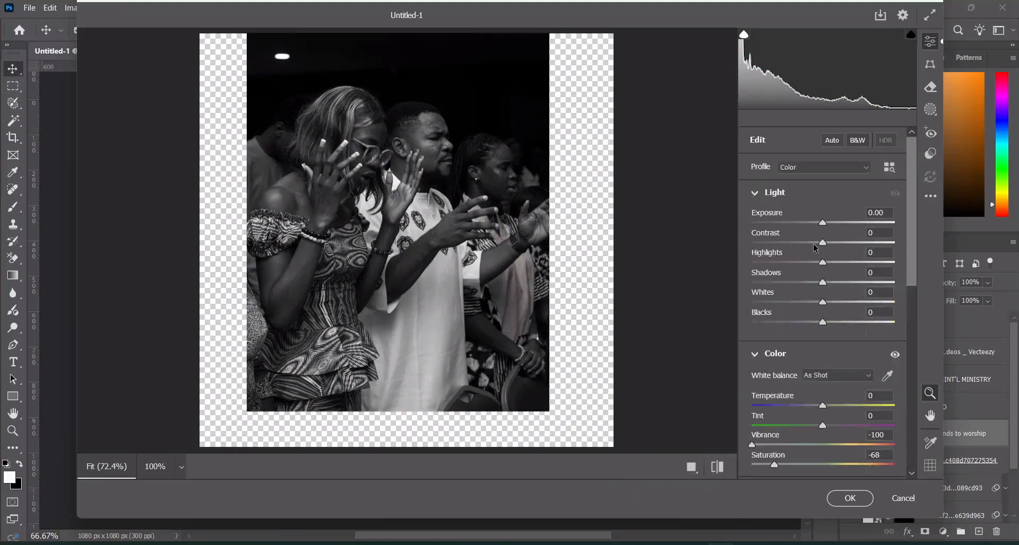
pyautogui.moveTo(823, 226); pyautogui.dragTo(825, 228)
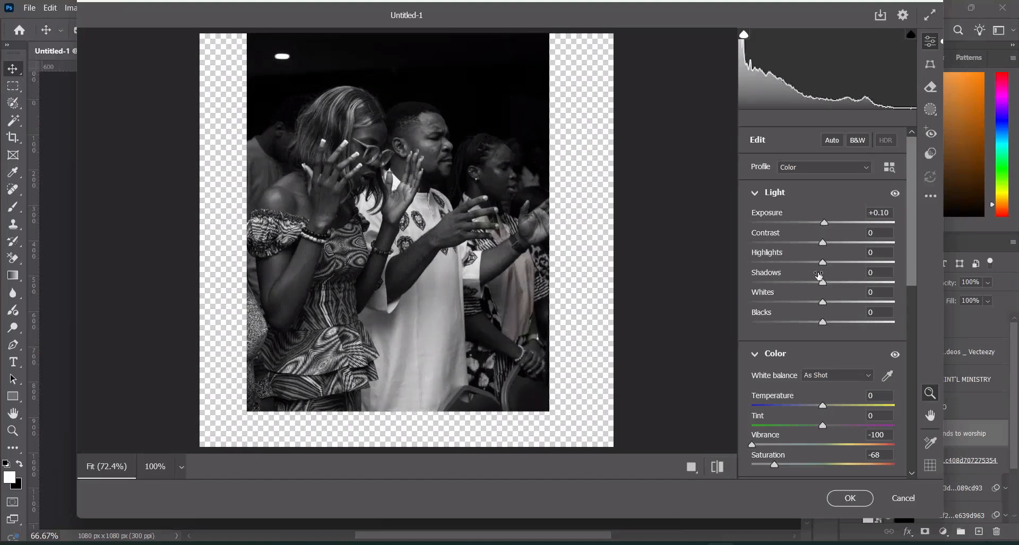
pyautogui.moveTo(821, 243); pyautogui.dragTo(844, 249)
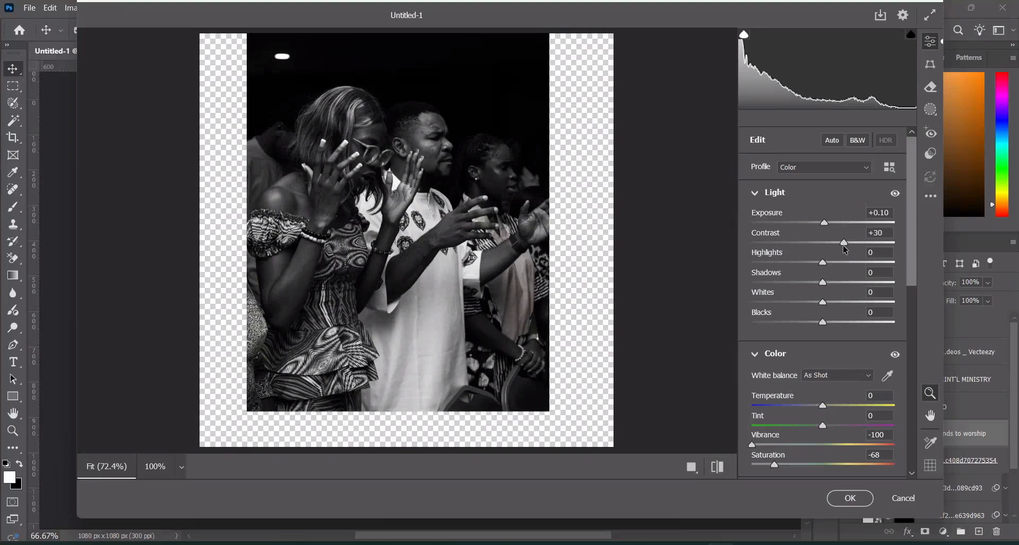
# Set the worship photo's Texture to +28, Clarity to +10 and Dehaze to +10, and apply the Camera Raw Filter
pyautogui.scroll(-3, 817, 286)
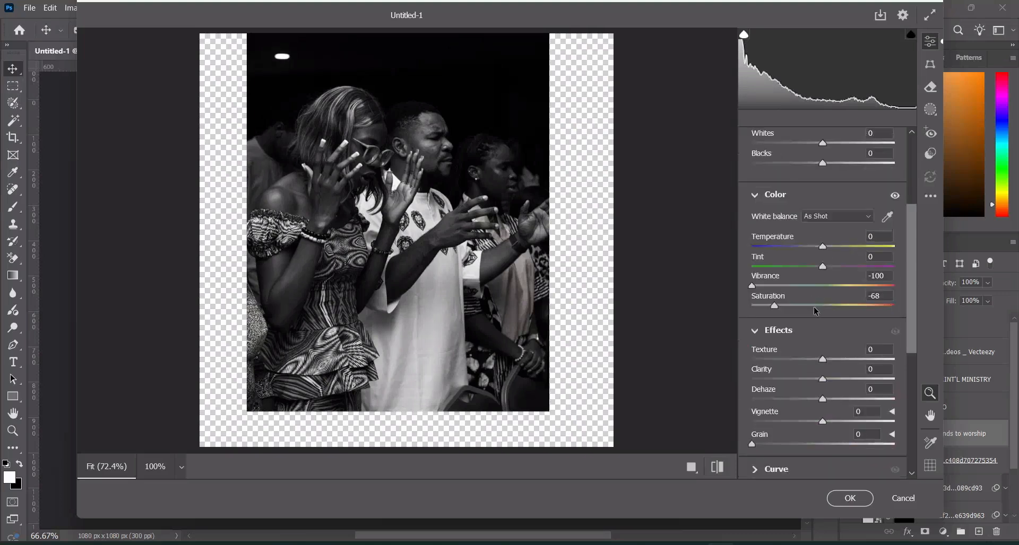
pyautogui.scroll(-2, 815, 313)
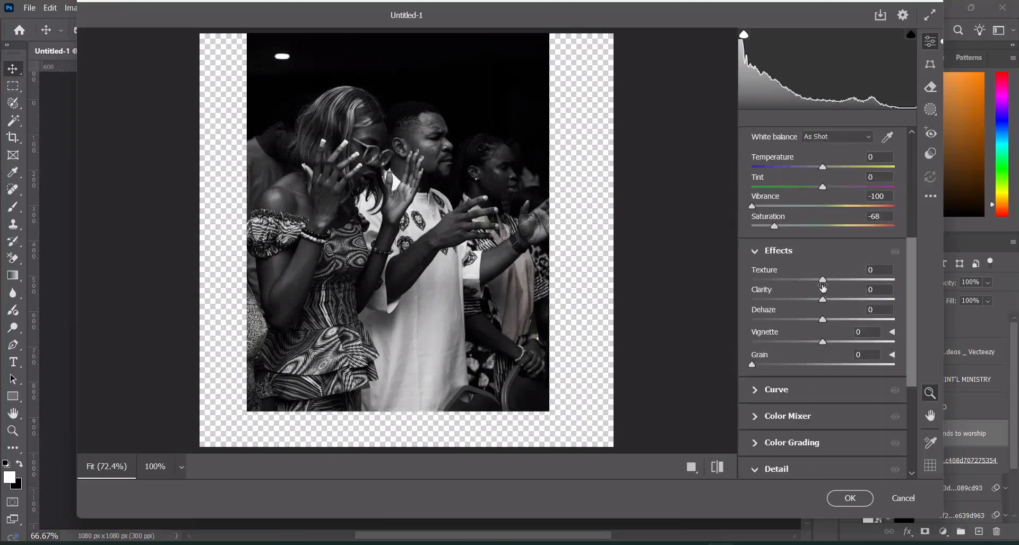
pyautogui.moveTo(823, 281); pyautogui.dragTo(845, 280)
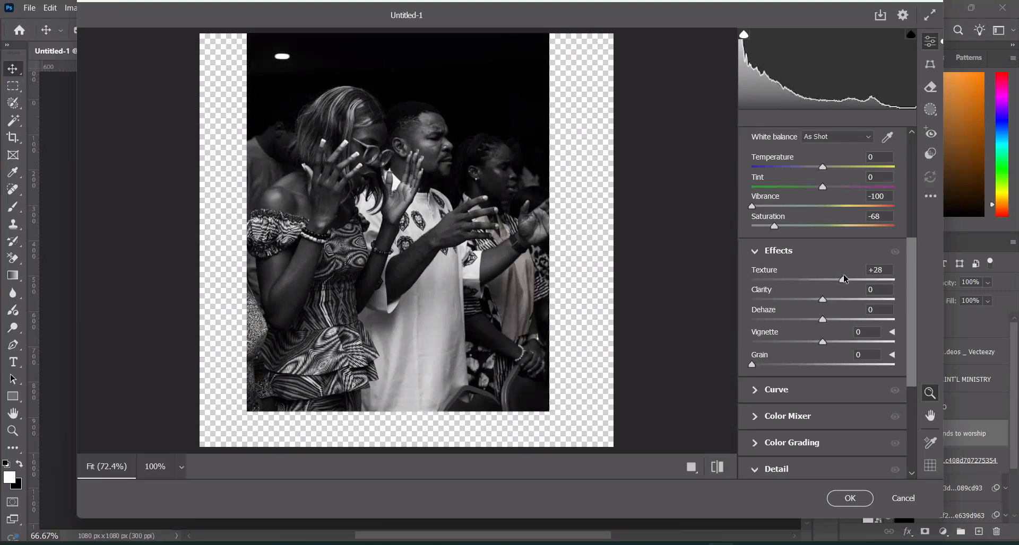
pyautogui.moveTo(825, 300); pyautogui.dragTo(832, 300)
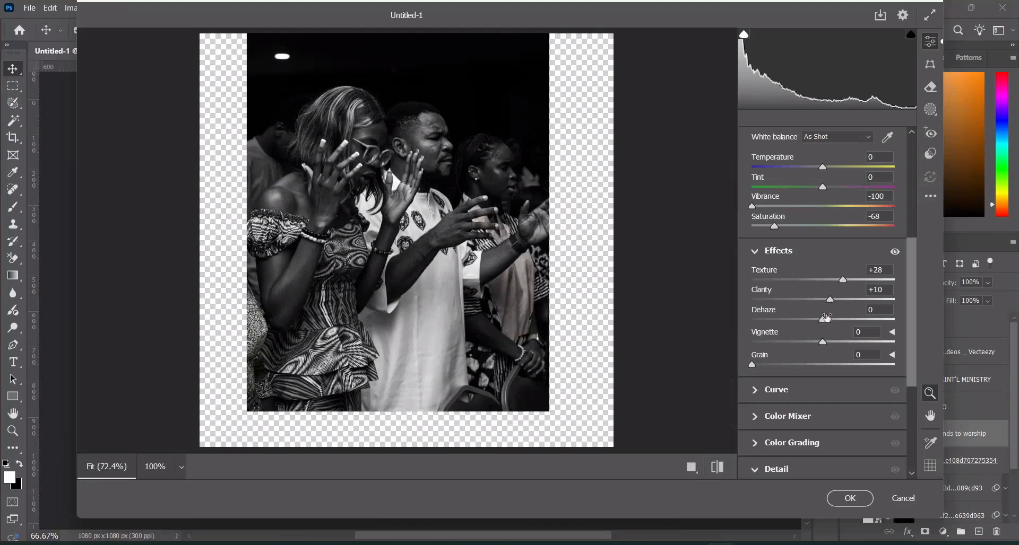
pyautogui.moveTo(824, 319); pyautogui.dragTo(830, 322)
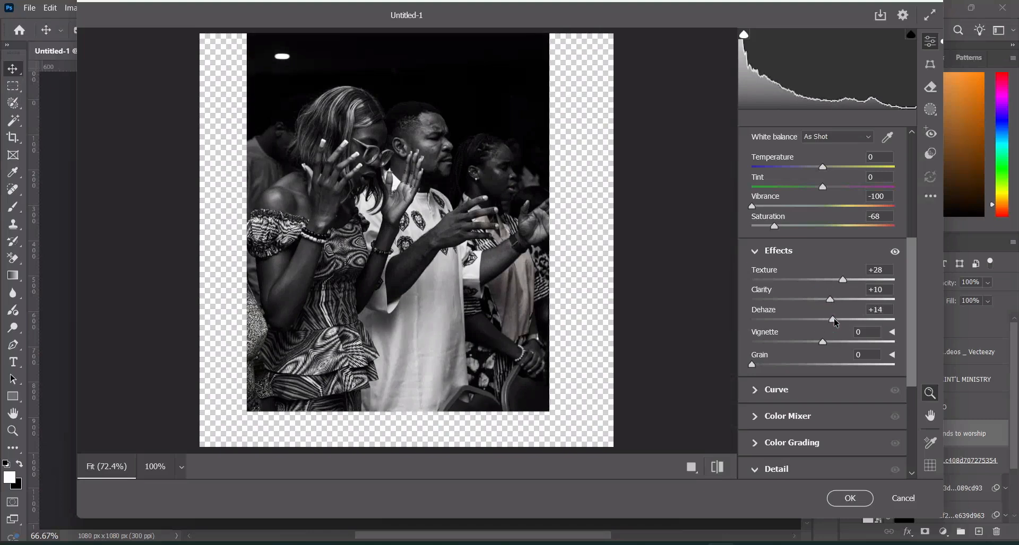
pyautogui.moveTo(833, 319); pyautogui.dragTo(831, 319)
pyautogui.click(879, 290)
pyautogui.scroll(-5, 831, 380)
pyautogui.scroll(6, 831, 325)
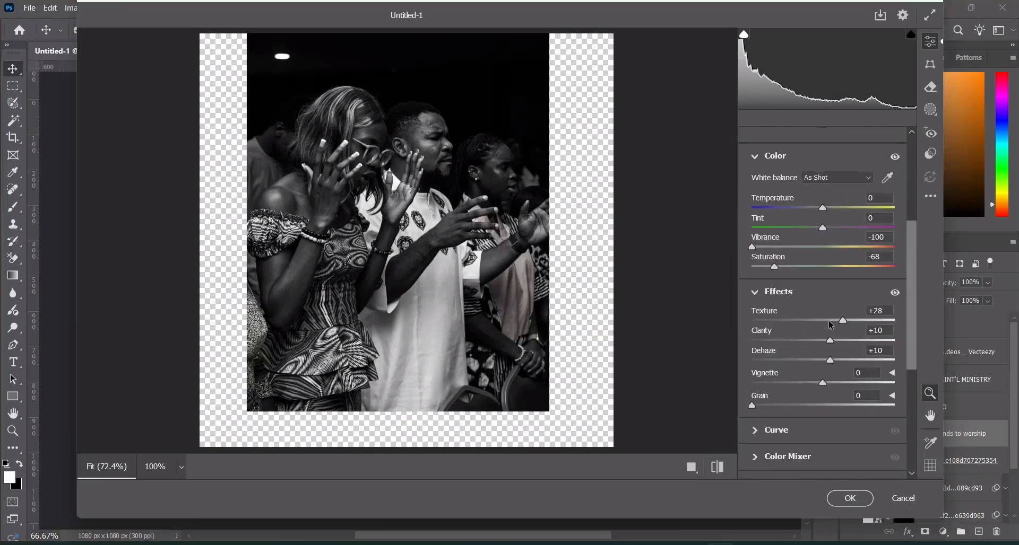
pyautogui.scroll(5, 830, 311)
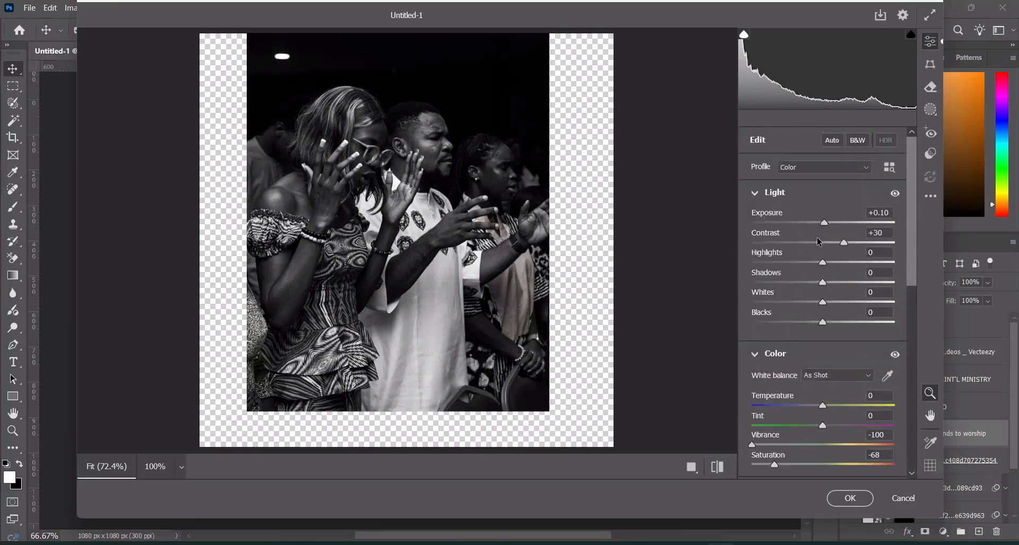
pyautogui.click(846, 499)
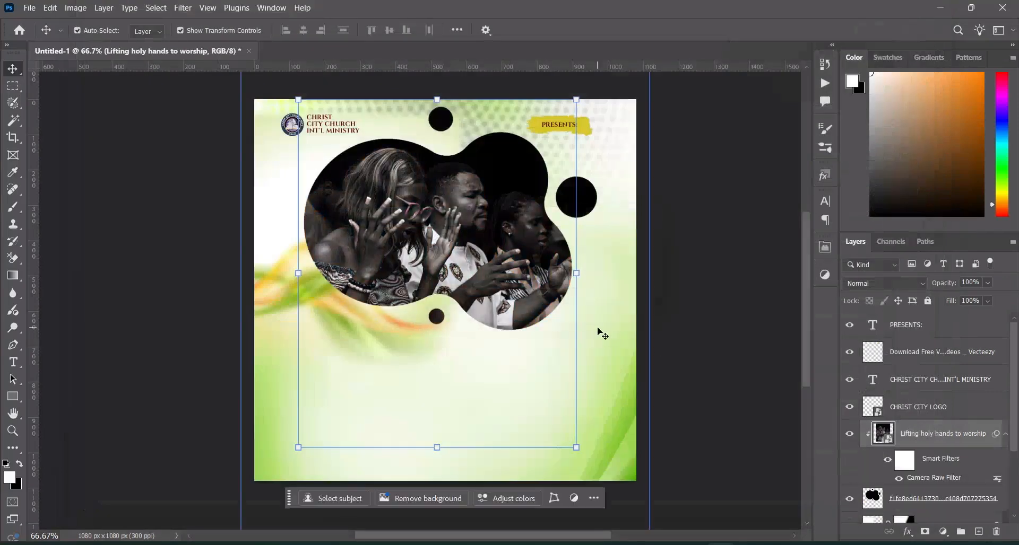
# Place the orange worship image pordftabefdl (1) directly above the green wave layer and flip it horizontally
pyautogui.click(663, 406)
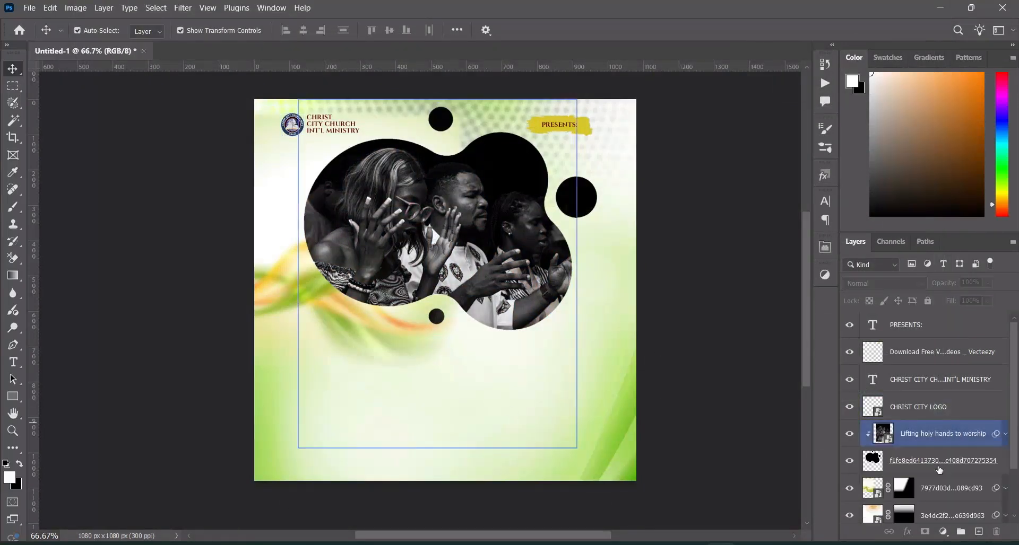
pyautogui.click(949, 481)
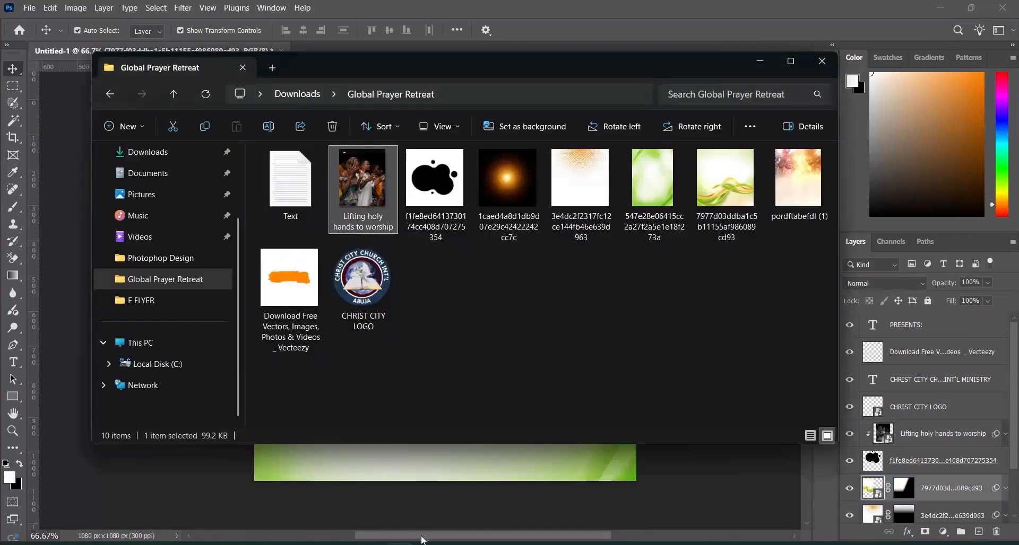
pyautogui.moveTo(798, 181); pyautogui.dragTo(605, 336)
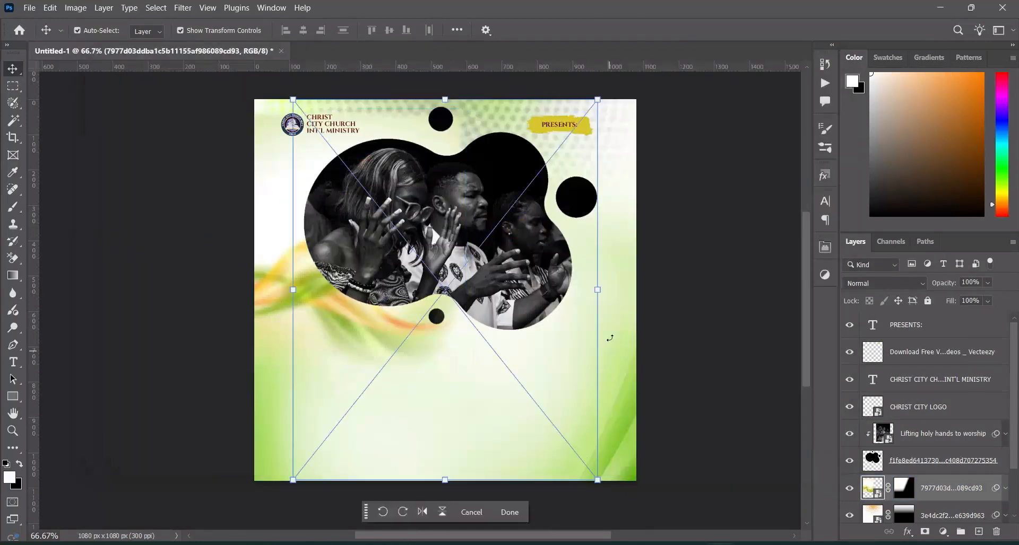
pyautogui.rightClick(370, 358)
pyautogui.click(403, 338)
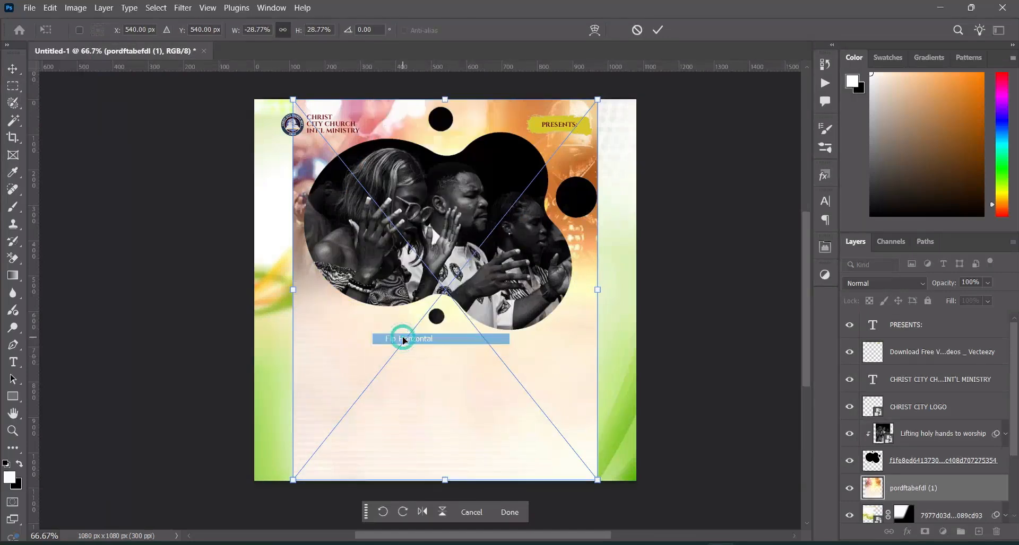
# Scale the flipped orange worship image to about 17.66% and position it over the flyer's upper-right corner
pyautogui.moveTo(301, 479); pyautogui.dragTo(507, 363)
pyautogui.moveTo(545, 178); pyautogui.dragTo(608, 160)
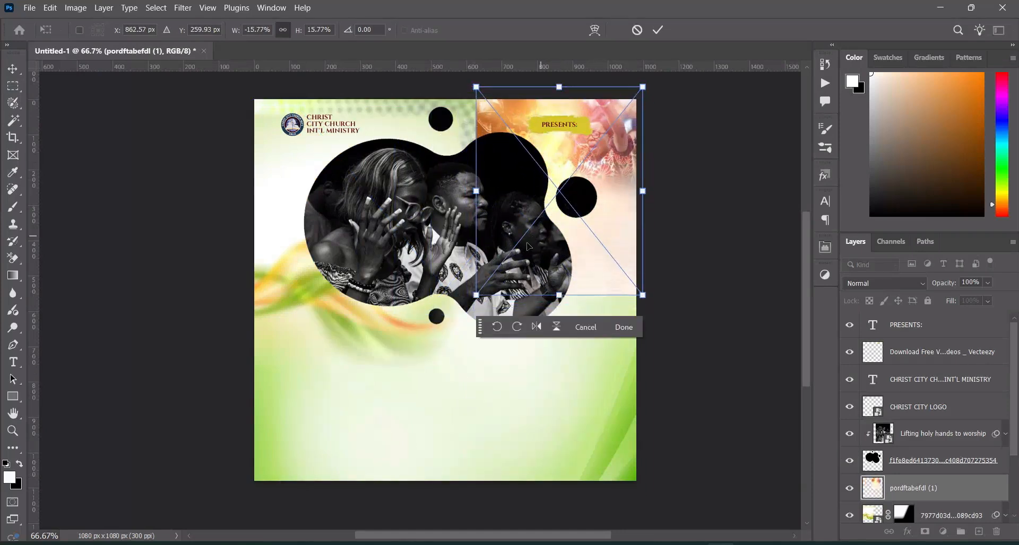
pyautogui.moveTo(477, 295); pyautogui.dragTo(464, 330)
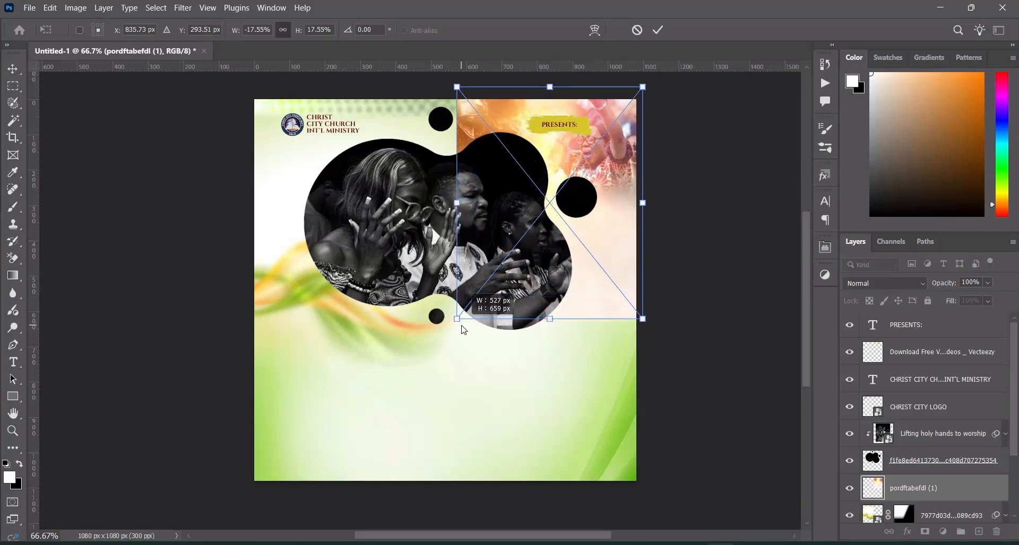
pyautogui.moveTo(464, 329); pyautogui.dragTo(462, 322)
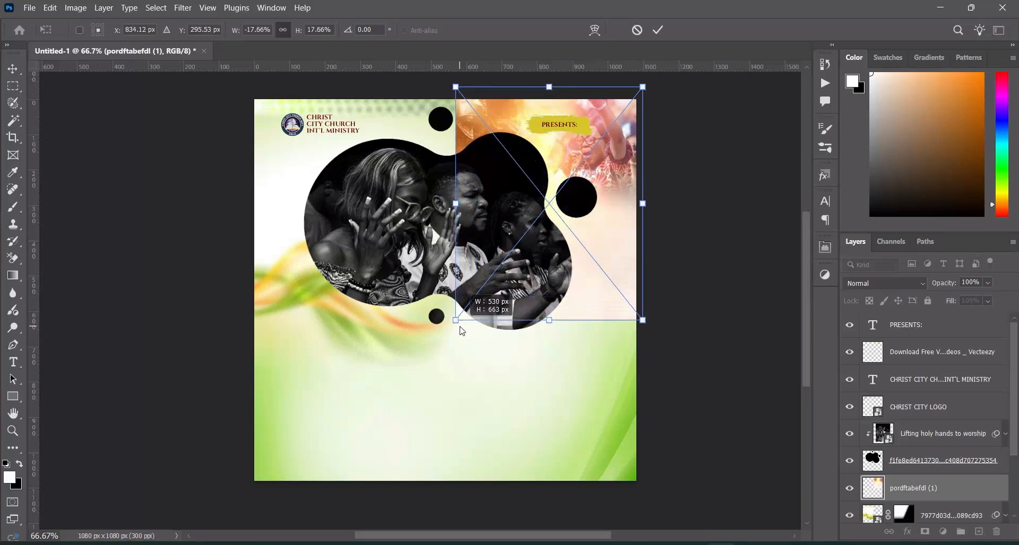
pyautogui.click(658, 29)
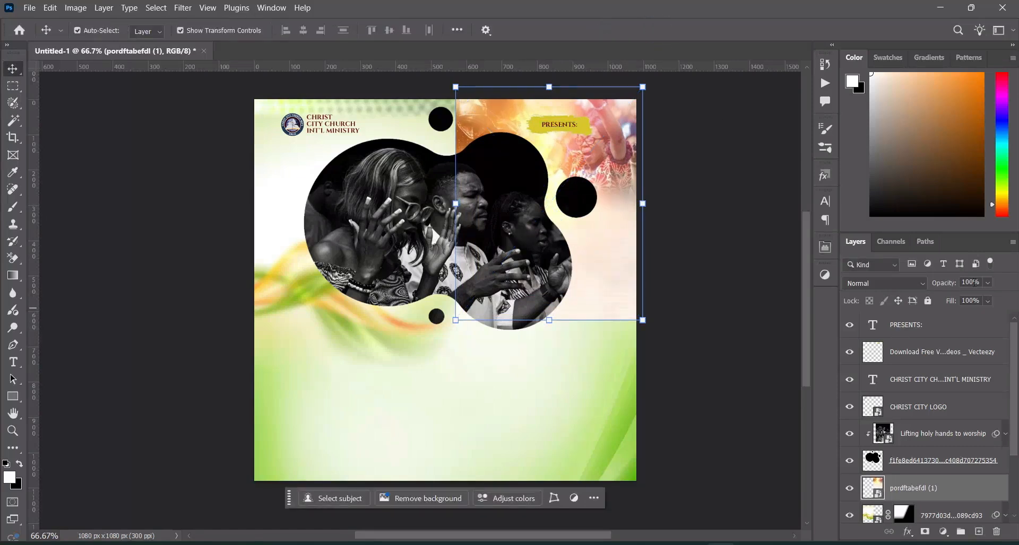
# Set the orange worship image's opacity to 55% and paint a layer mask with black to blend its edges into the green background
pyautogui.click(979, 282)
pyautogui.write('55')
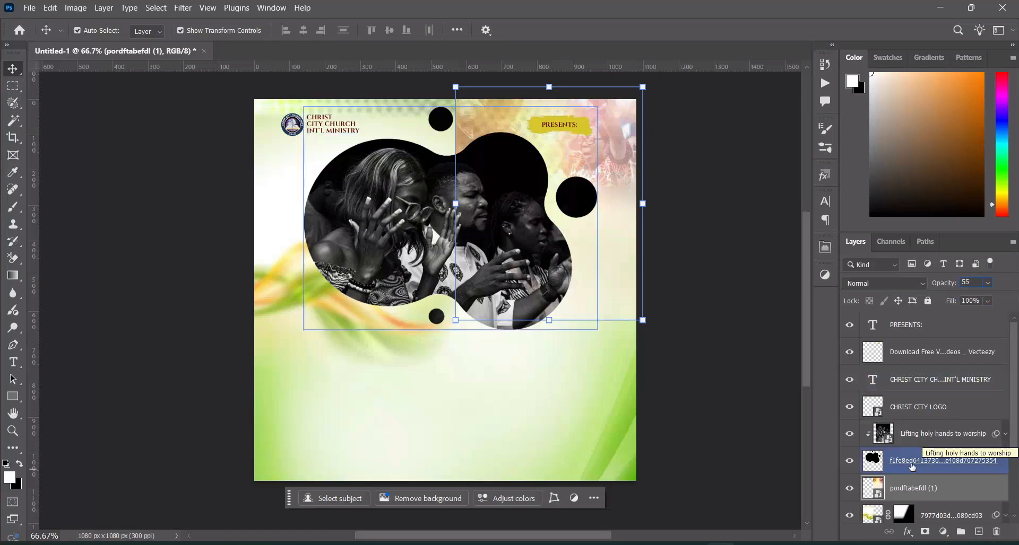
pyautogui.click(924, 531)
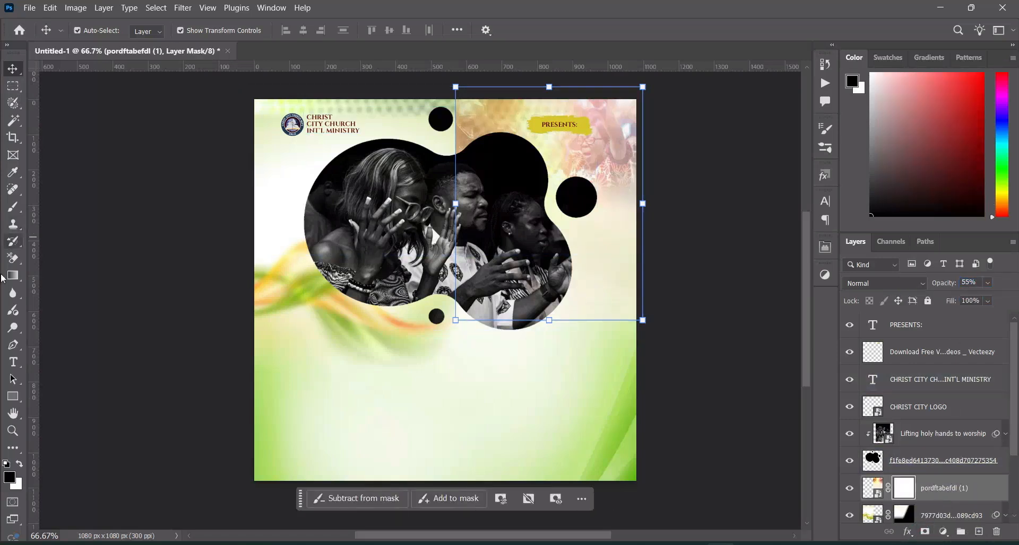
pyautogui.click(15, 208)
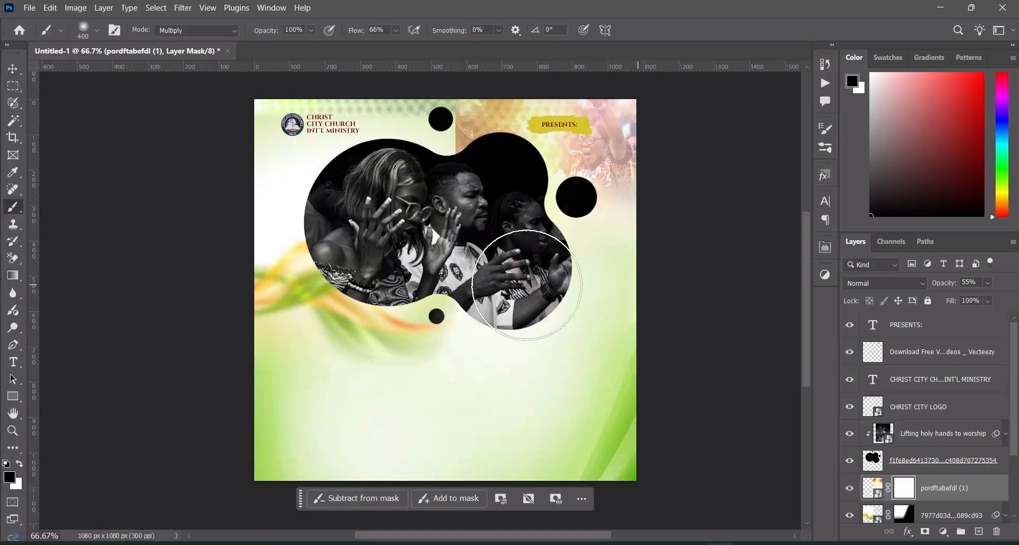
pyautogui.moveTo(461, 117)
pyautogui.mouseDown()
pyautogui.moveTo(432, 126)
pyautogui.moveTo(467, 102)
pyautogui.moveTo(466, 182)
pyautogui.moveTo(479, 133)
pyautogui.mouseUp()
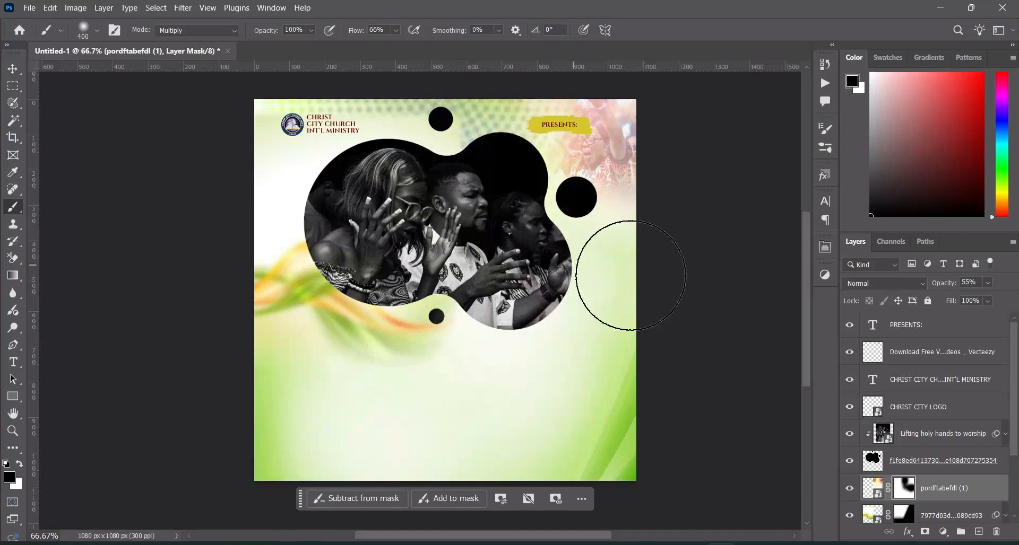
pyautogui.click(13, 69)
pyautogui.click(68, 160)
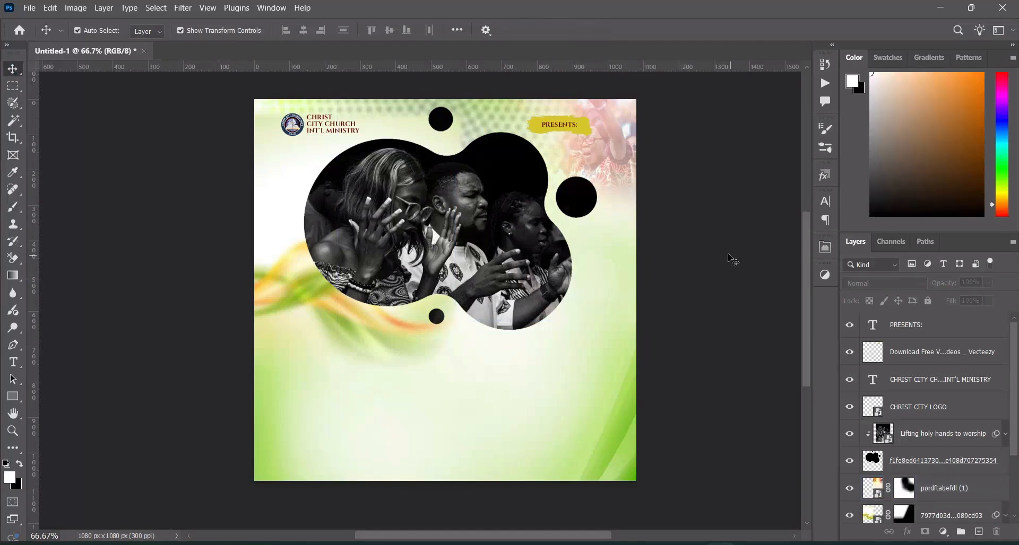
# Enlarge the faded worship image in the upper-right corner to about 106.62%
pyautogui.click(619, 161)
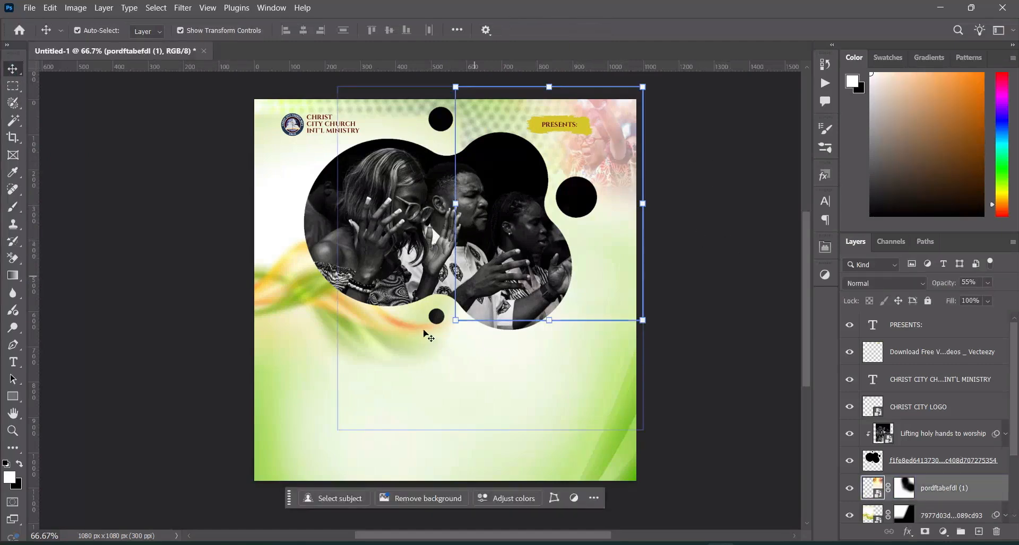
pyautogui.moveTo(454, 320); pyautogui.dragTo(443, 336)
pyautogui.click(658, 30)
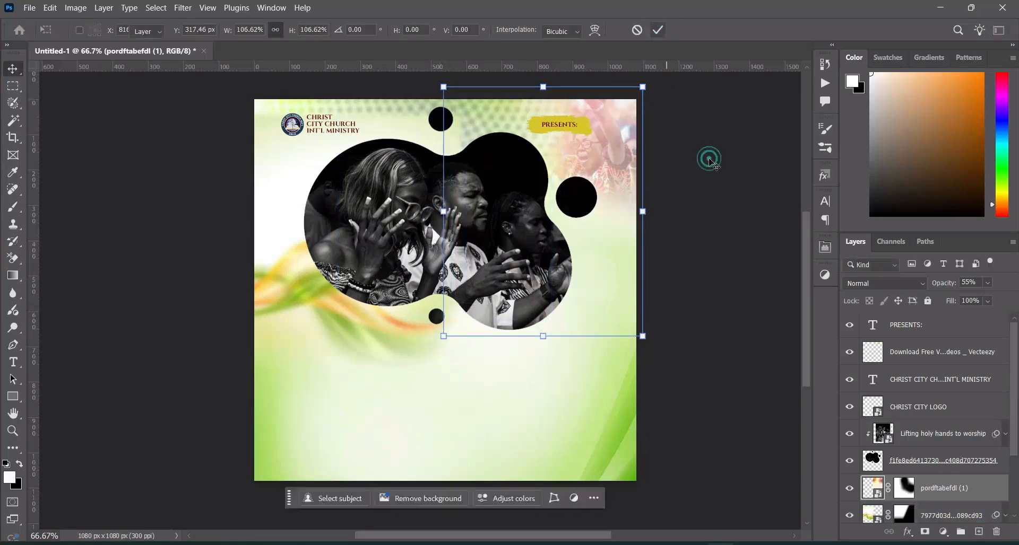
pyautogui.click(721, 180)
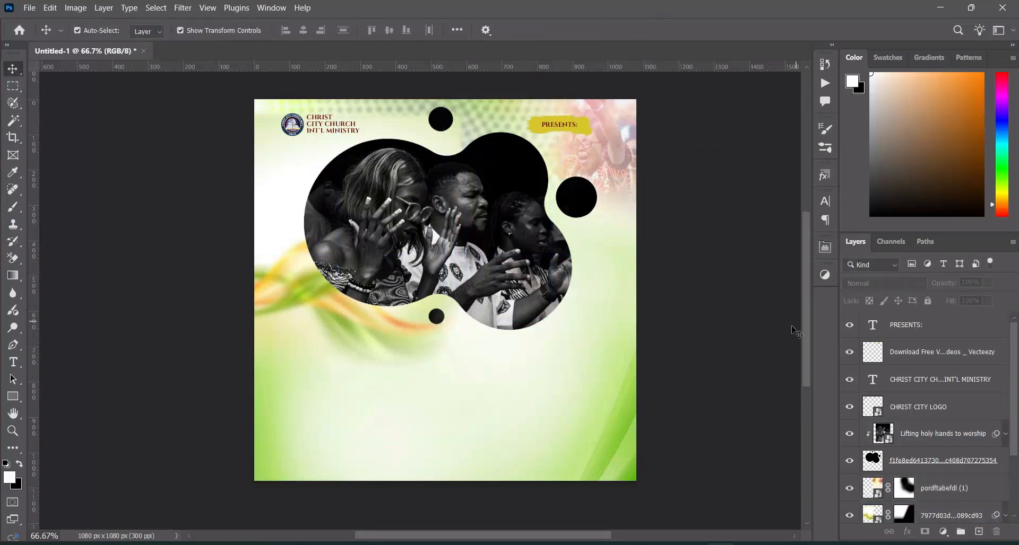
# Copy "FIVE HOURS" from Text.txt in Notepad and add it as an 18 pt Cinzel text below the worship photo in Photoshop
pyautogui.moveTo(807, 340); pyautogui.dragTo(809, 338)
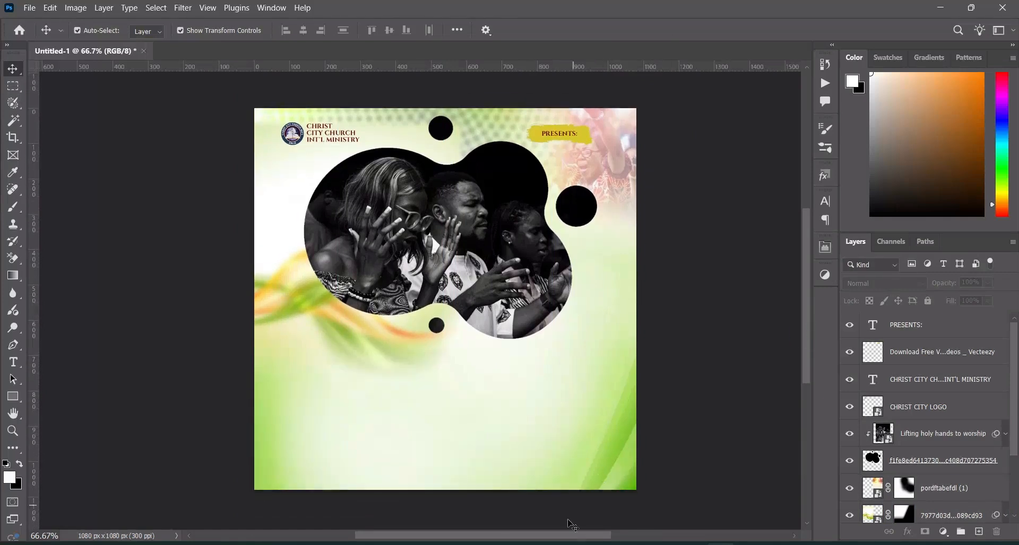
pyautogui.hotkey('alt', 'Tab')
pyautogui.moveTo(198, 247); pyautogui.dragTo(146, 247)
pyautogui.hotkey('ctrl', 'c')
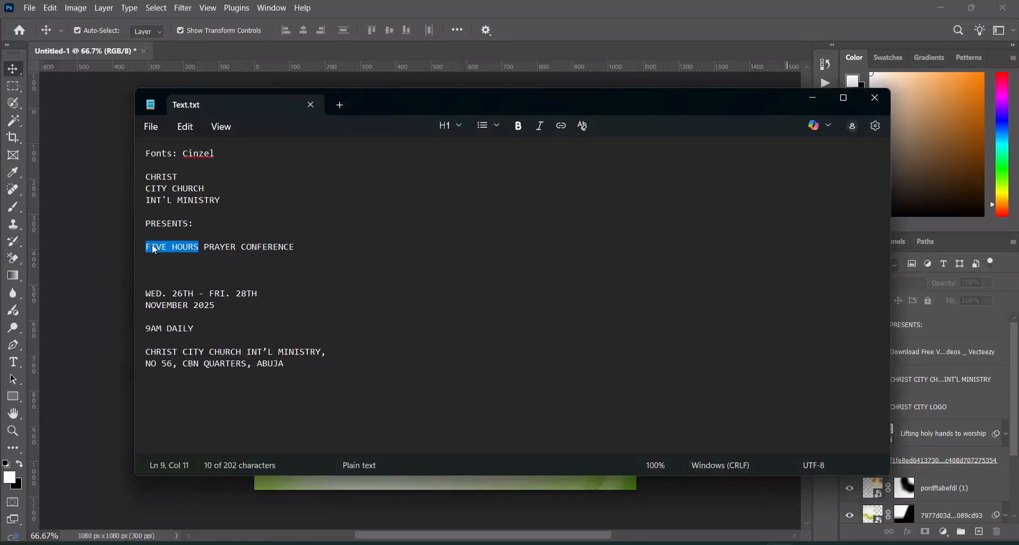
pyautogui.click(812, 97)
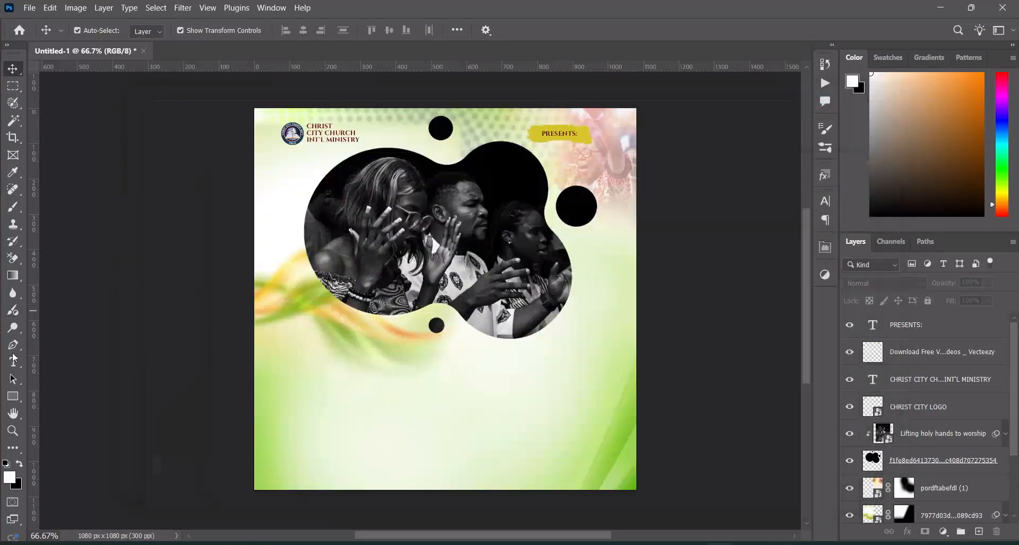
pyautogui.click(14, 363)
pyautogui.click(404, 361)
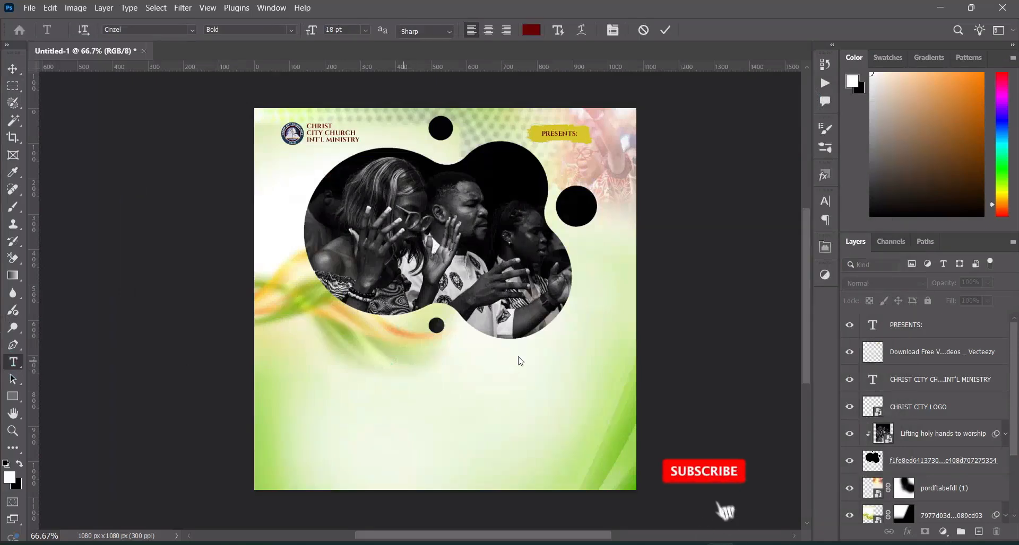
pyautogui.hotkey('ctrl', 'v')
pyautogui.click(665, 30)
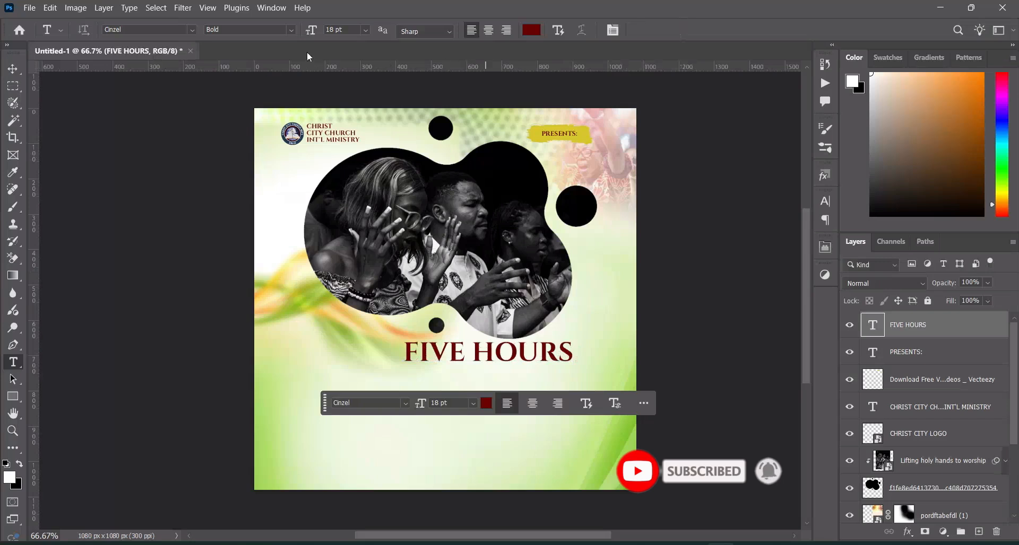
# Apply the Bold style to the FIVE HOURS text and scale it to about 42.71% just below the small circle
pyautogui.click(290, 32)
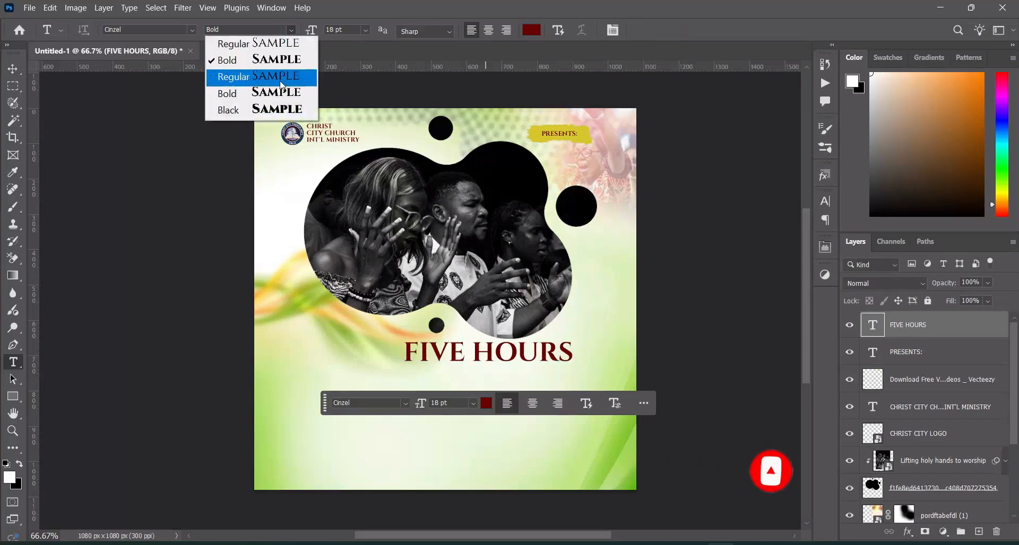
pyautogui.click(279, 94)
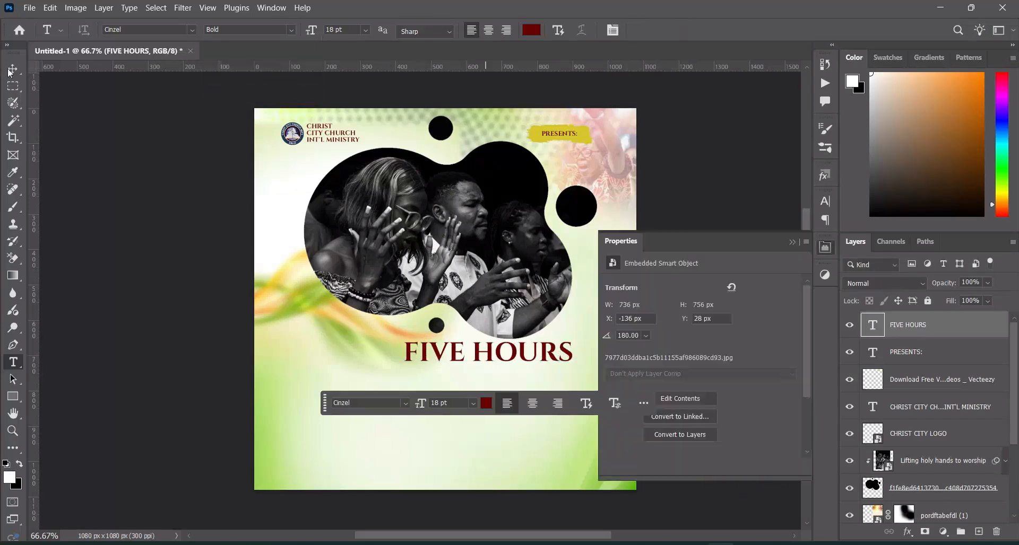
pyautogui.click(13, 69)
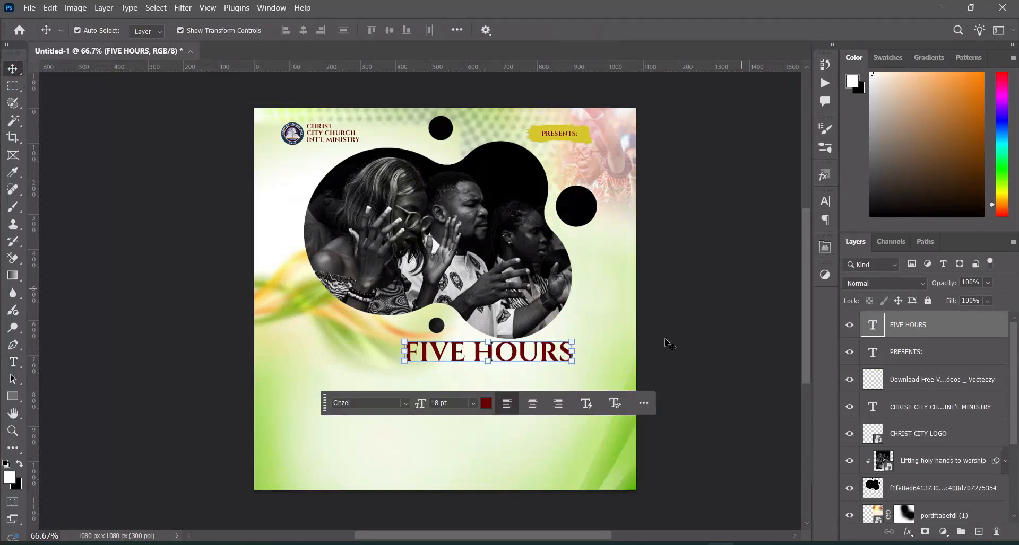
pyautogui.moveTo(576, 353); pyautogui.dragTo(460, 365)
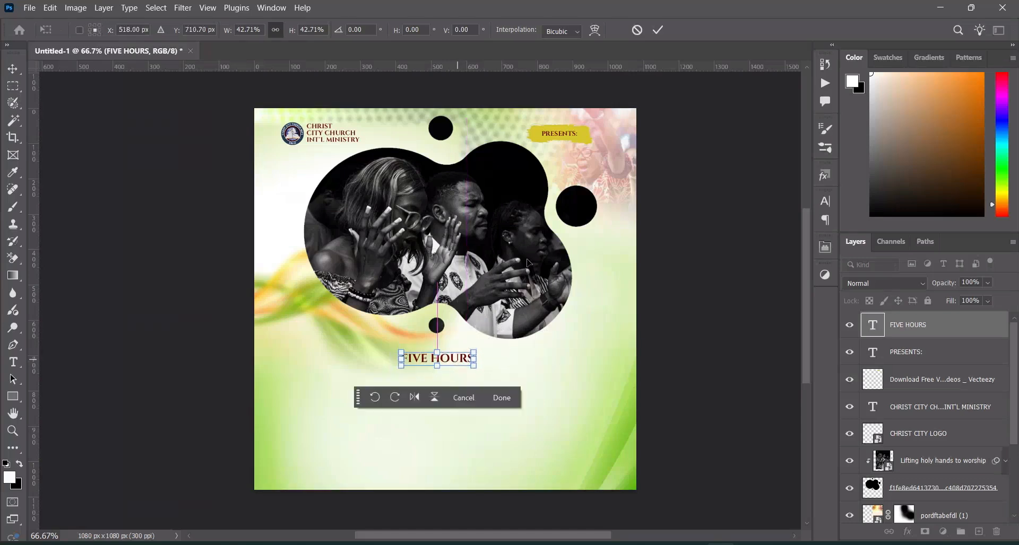
pyautogui.click(658, 30)
# Center the FIVE HOURS text horizontally on the canvas using a full-canvas selection, and clear the selection
pyautogui.click(156, 7)
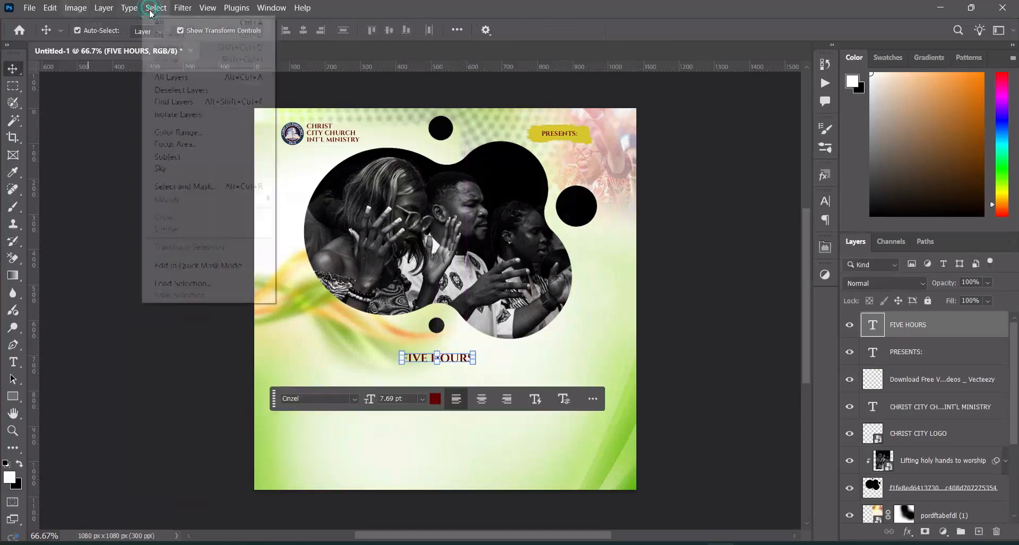
pyautogui.click(169, 23)
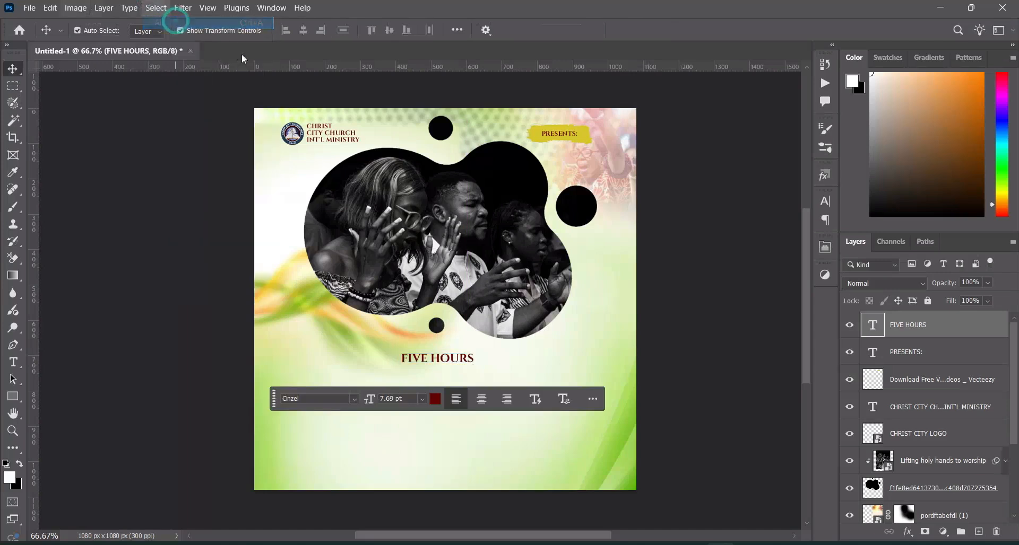
pyautogui.click(303, 32)
pyautogui.click(156, 7)
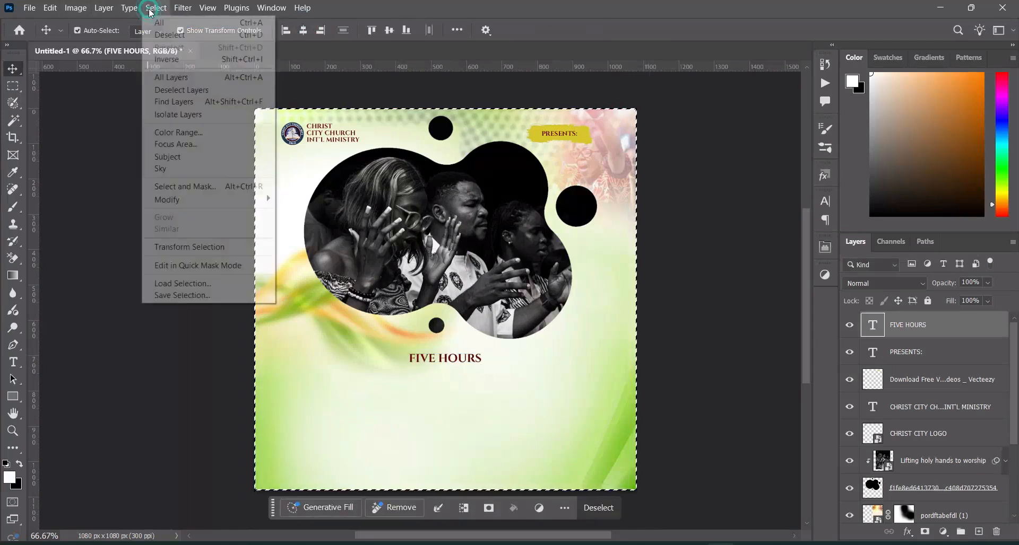
pyautogui.click(166, 38)
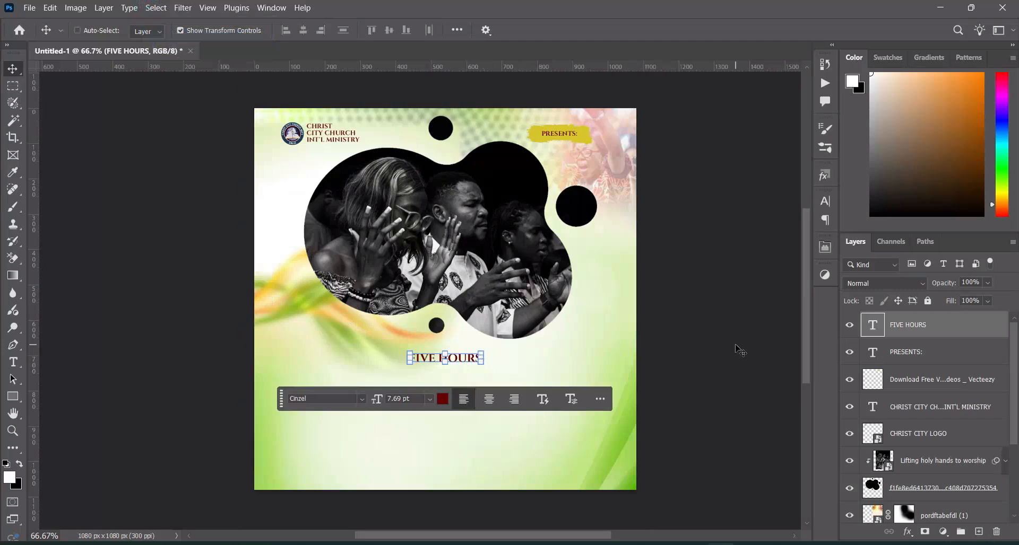
# Duplicate the FIVE HOURS text directly beneath itself and replace the copy's wording with "PRAYER" from Text.txt
pyautogui.hotkey('ctrl', 'j')
pyautogui.moveTo(468, 360); pyautogui.dragTo(467, 377)
pyautogui.hotkey('alt', 'Tab')
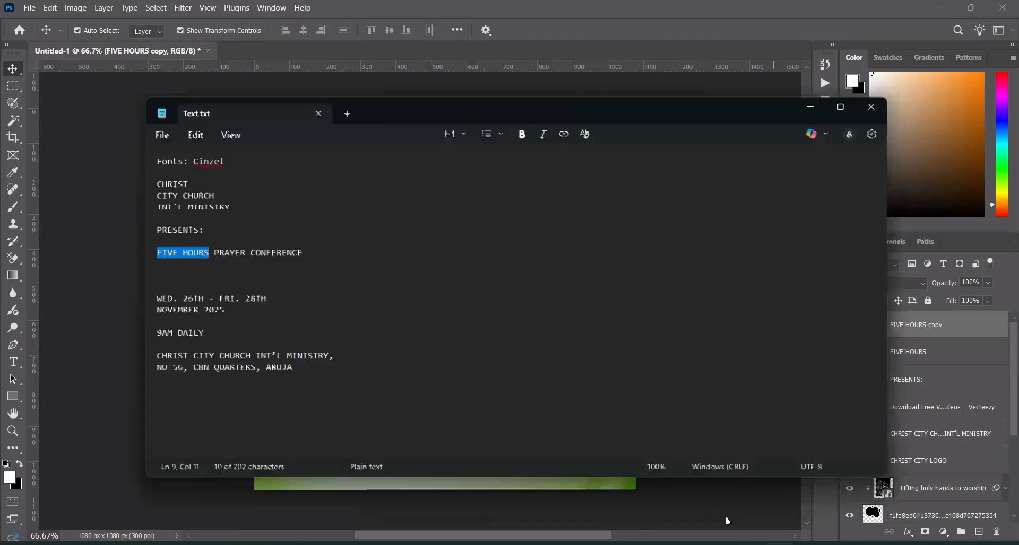
pyautogui.moveTo(205, 247)
pyautogui.mouseDown()
pyautogui.moveTo(235, 247)
pyautogui.moveTo(215, 249)
pyautogui.moveTo(208, 265)
pyautogui.moveTo(206, 248)
pyautogui.mouseUp()
pyautogui.hotkey('ctrl', 'c')
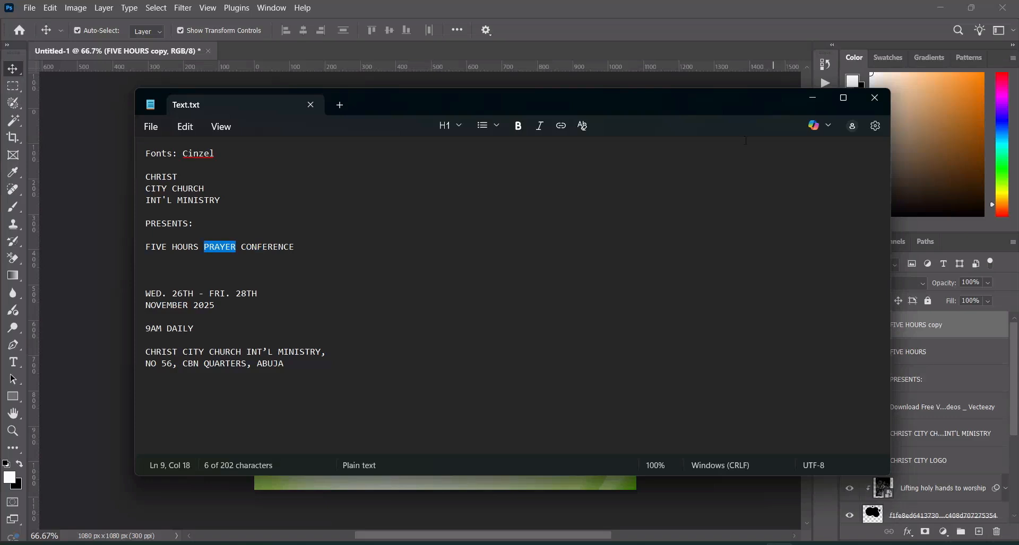
pyautogui.click(812, 100)
pyautogui.click(13, 362)
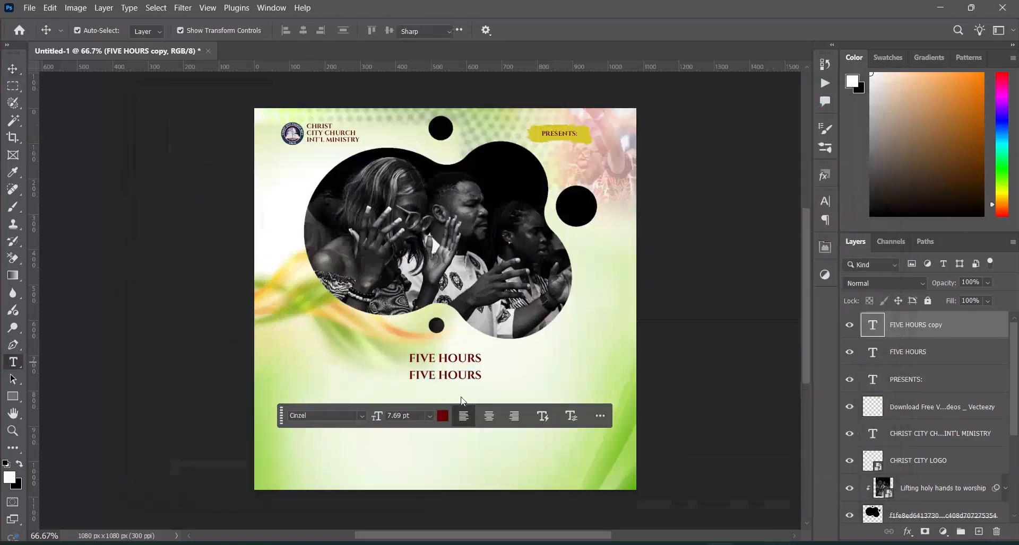
pyautogui.click(469, 377)
pyautogui.hotkey('ctrl', 'a')
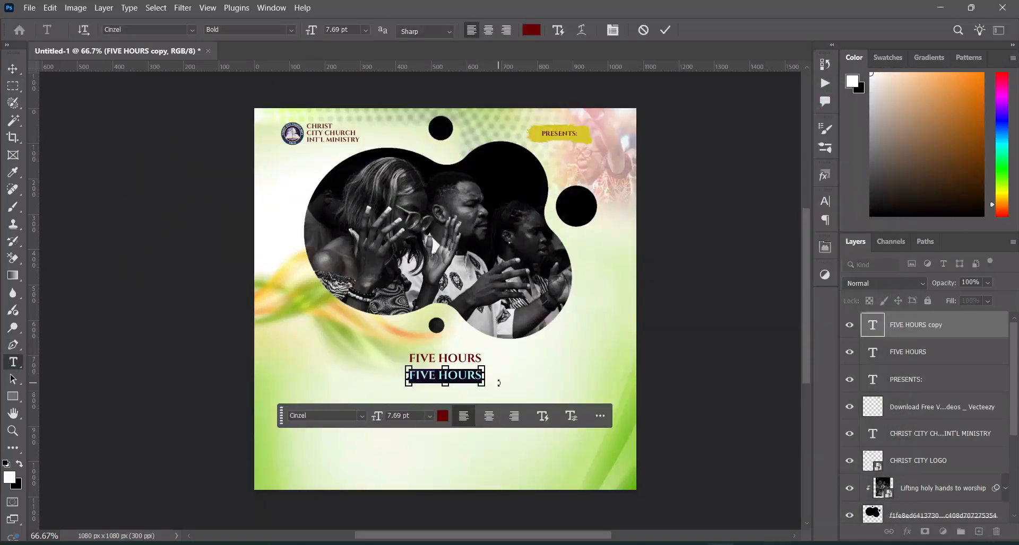
pyautogui.hotkey('ctrl', 'v')
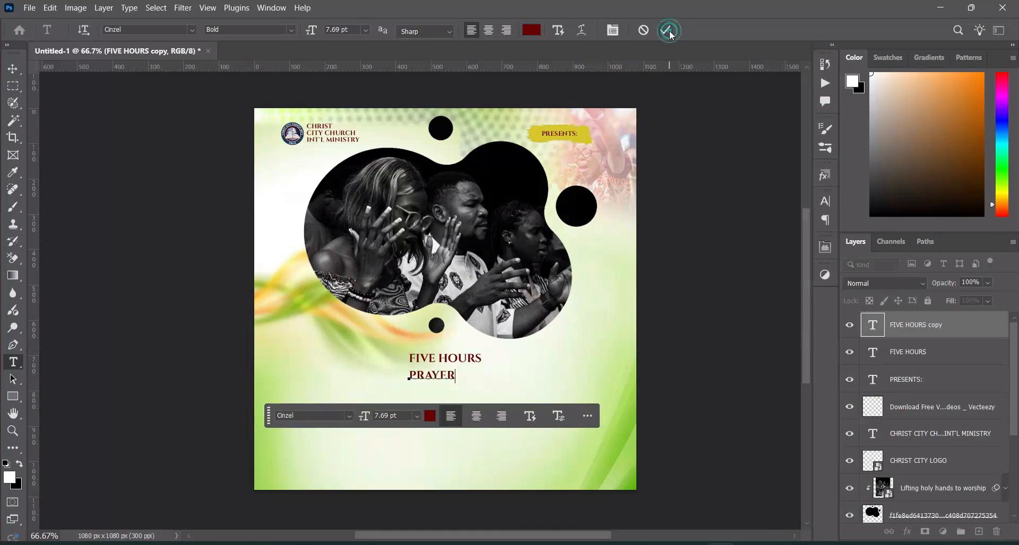
pyautogui.click(13, 69)
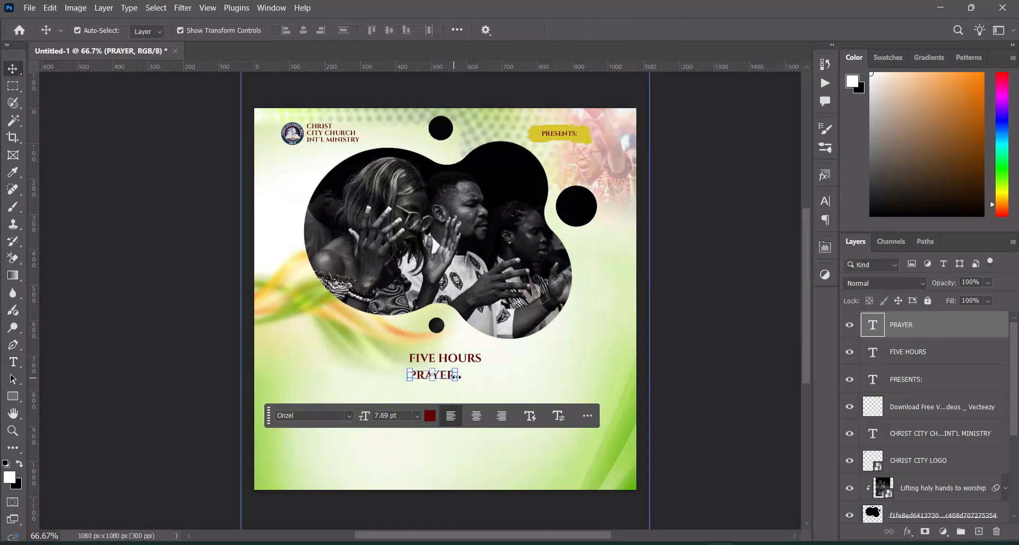
# Scale the PRAYER text up to about 287.55% and position it directly beneath the FIVE HOURS line
pyautogui.moveTo(455, 376); pyautogui.dragTo(552, 385)
pyautogui.moveTo(484, 381); pyautogui.dragTo(461, 383)
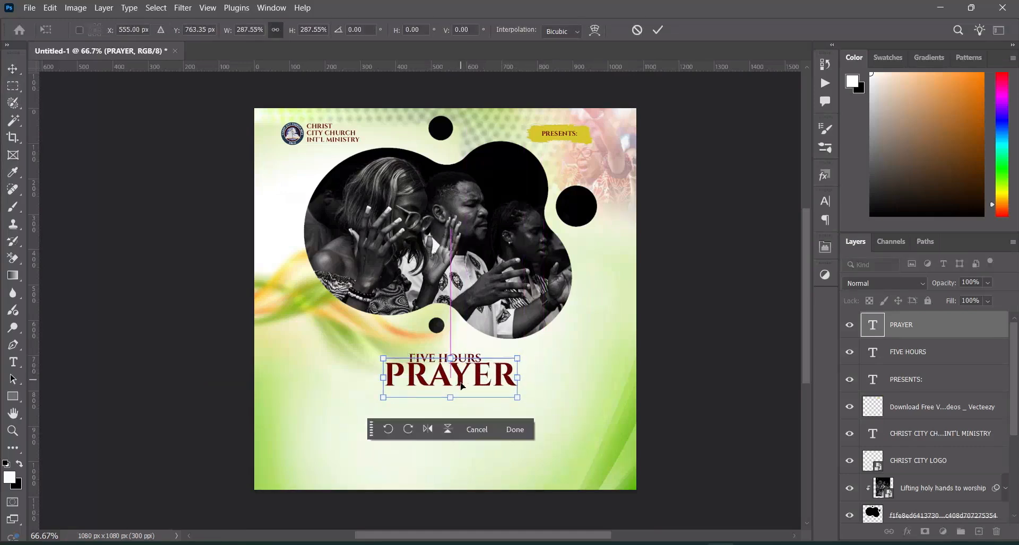
pyautogui.click(655, 30)
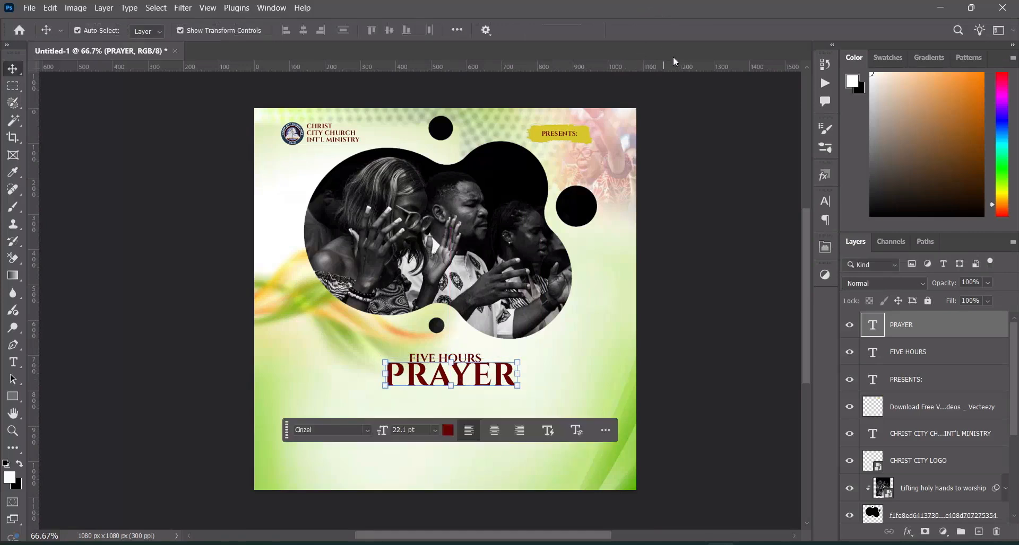
pyautogui.click(742, 274)
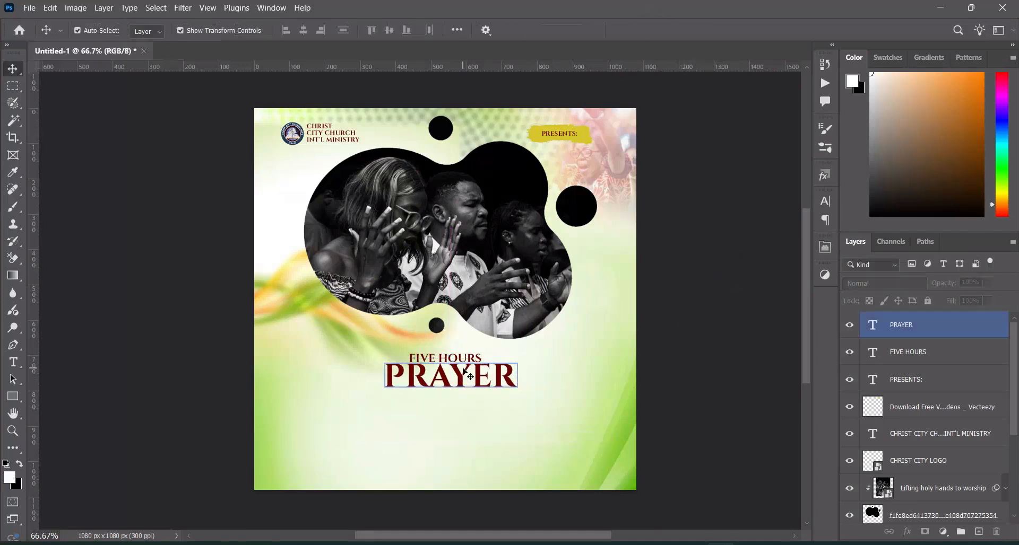
pyautogui.click(478, 380)
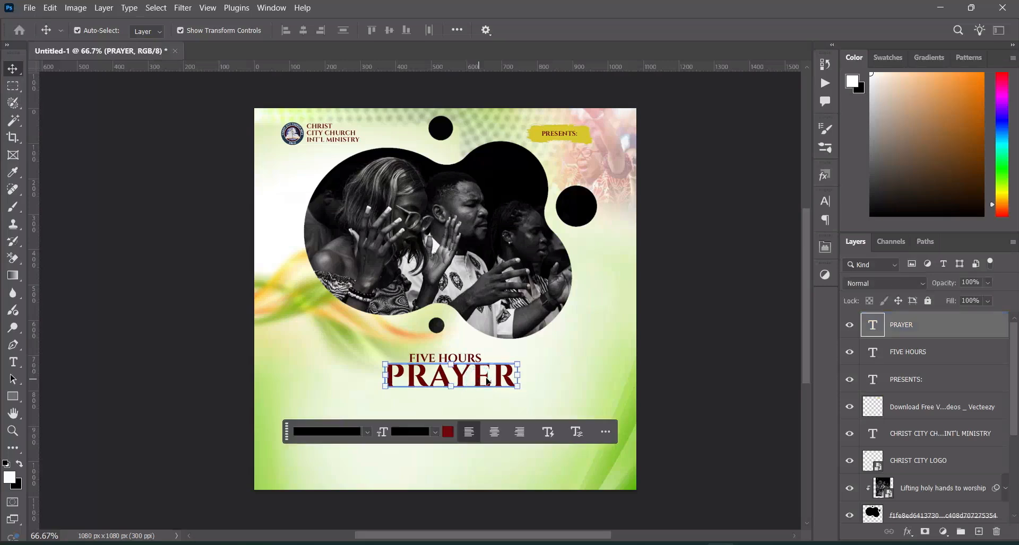
pyautogui.click(690, 370)
pyautogui.click(483, 389)
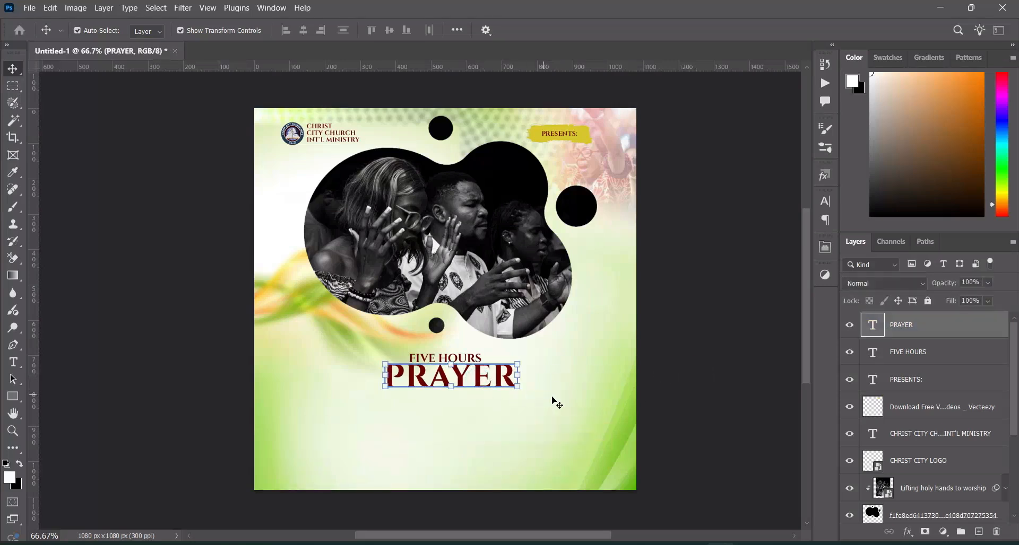
# Duplicate the enlarged PRAYER text and place the copy directly beneath the original
pyautogui.press('ctrl')
pyautogui.hotkey('ctrl', 'j')
pyautogui.moveTo(477, 378); pyautogui.dragTo(478, 402)
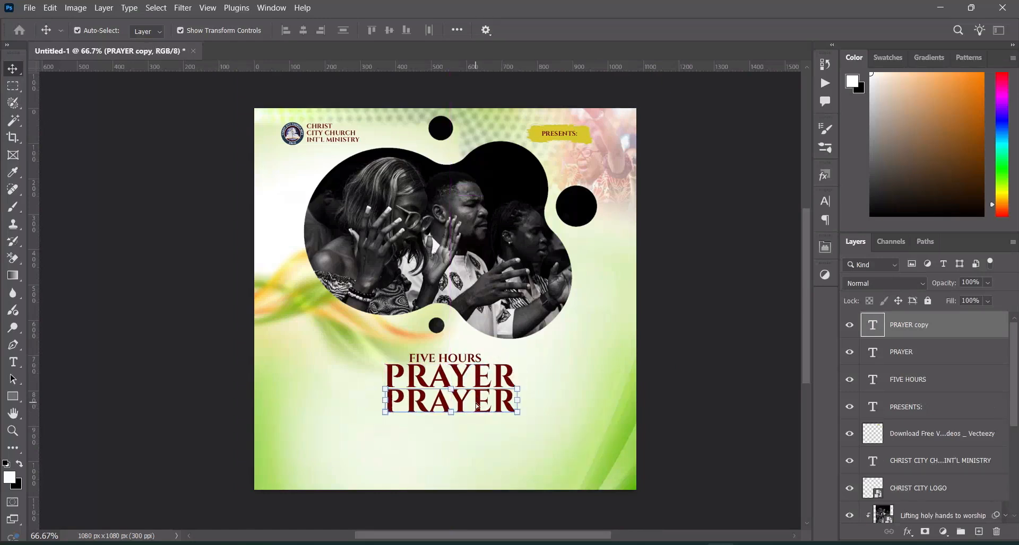
# Replace the lower PRAYER copy's wording with "CONFERENCE" copied from Text.txt in Notepad
pyautogui.keyDown('ctrl'); pyautogui.keyDown('shift'); pyautogui.click(421, 376); pyautogui.keyUp('shift'); pyautogui.keyUp('ctrl')
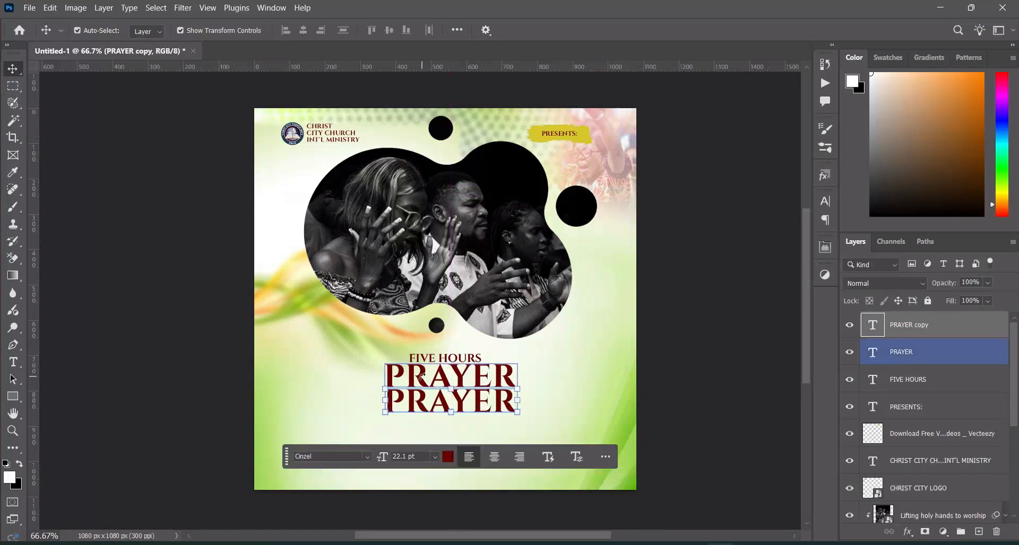
pyautogui.click(13, 362)
pyautogui.click(466, 401)
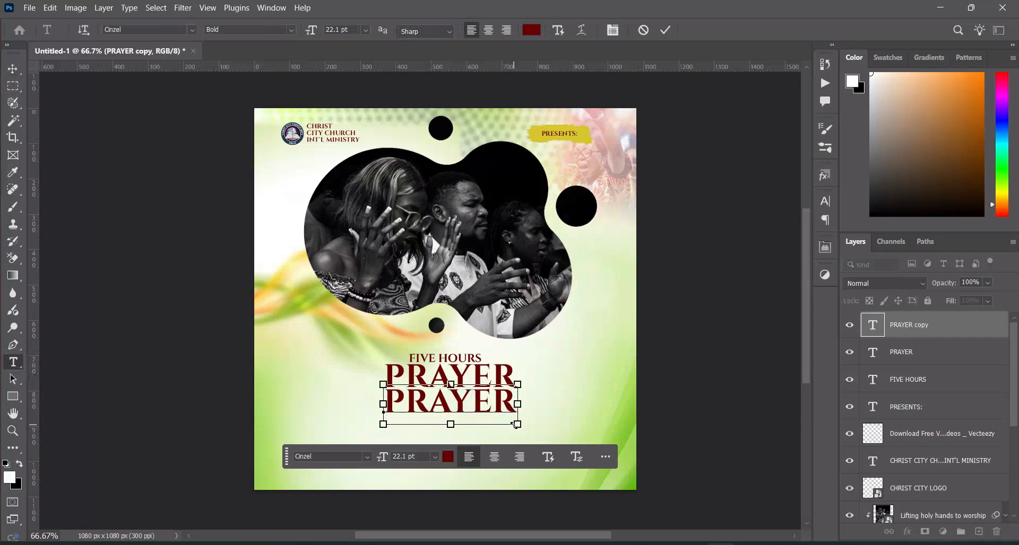
pyautogui.hotkey('ctrl', 'a')
pyautogui.click(779, 544)
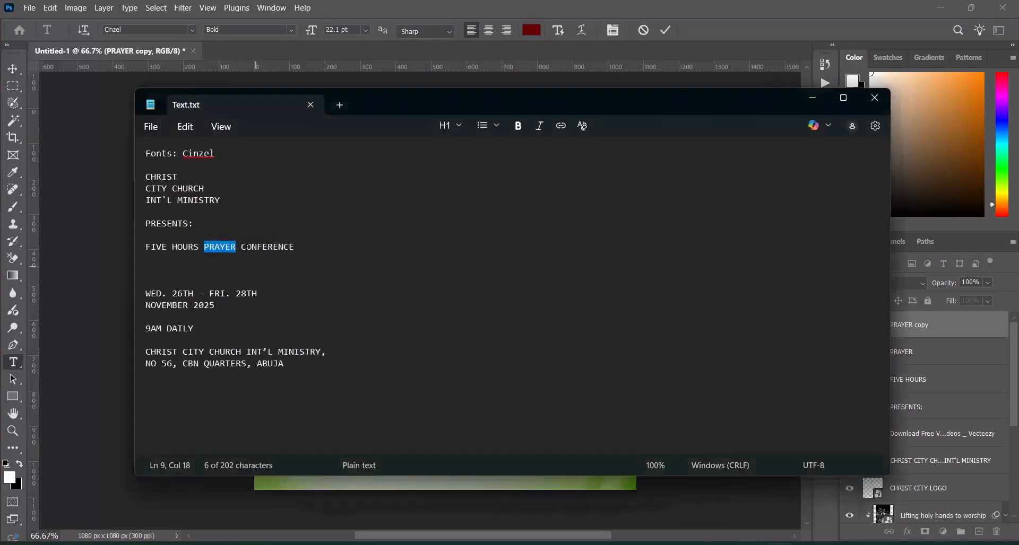
pyautogui.moveTo(242, 247); pyautogui.dragTo(293, 248)
pyautogui.hotkey('ctrl', 'c')
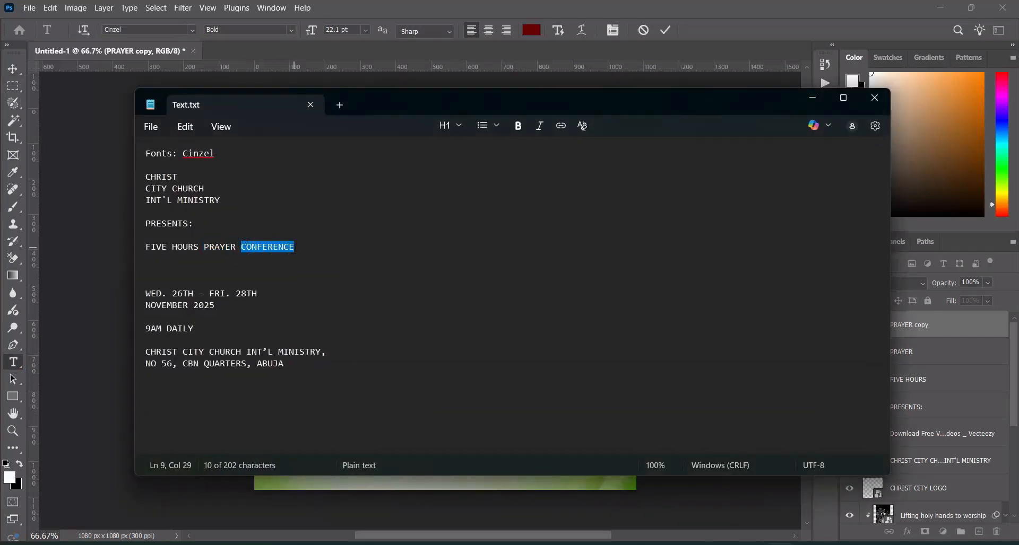
pyautogui.click(805, 106)
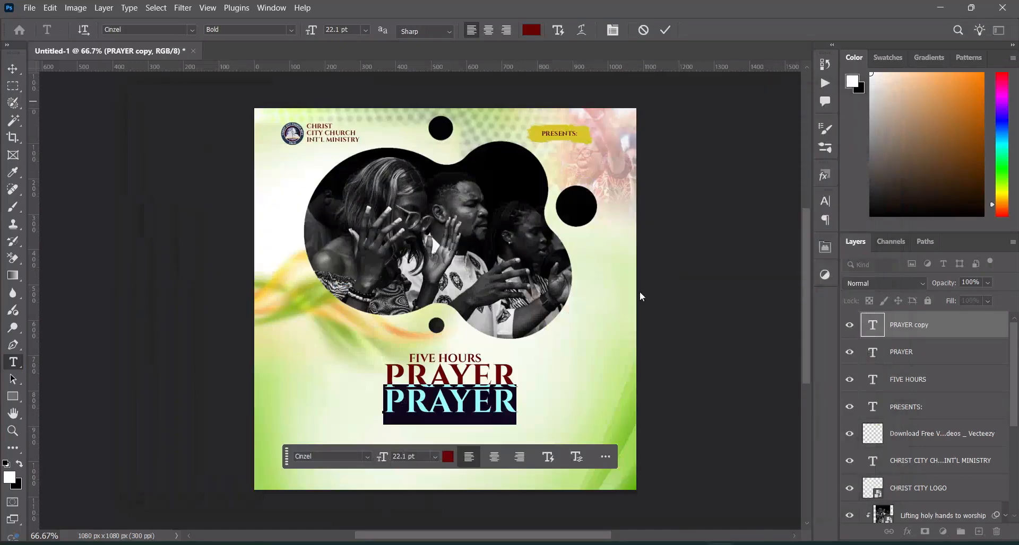
pyautogui.hotkey('ctrl', 'v')
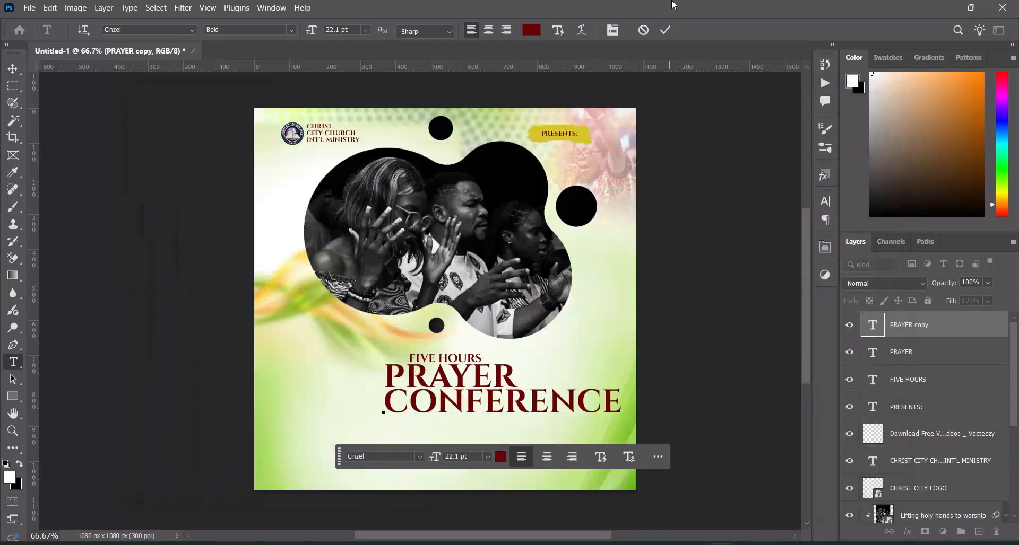
pyautogui.click(666, 31)
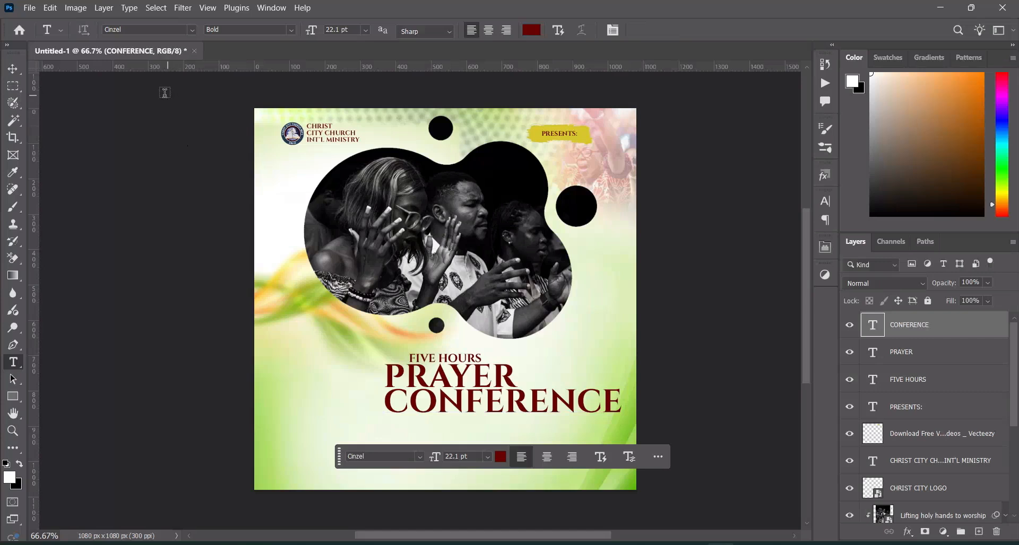
# Center the CONFERENCE and PRAYER texts horizontally on the canvas using a full-canvas selection, and clear the selection
pyautogui.click(15, 67)
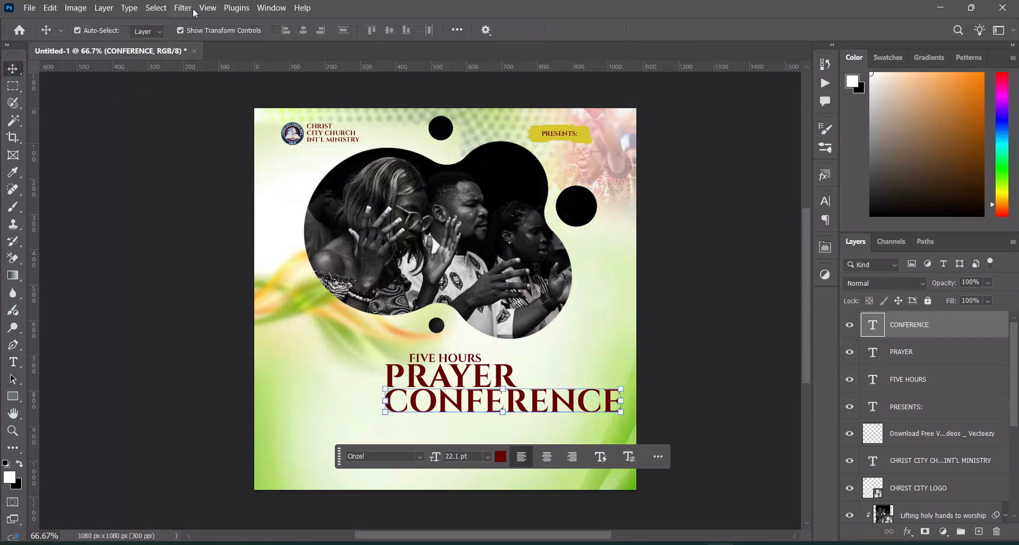
pyautogui.click(161, 8)
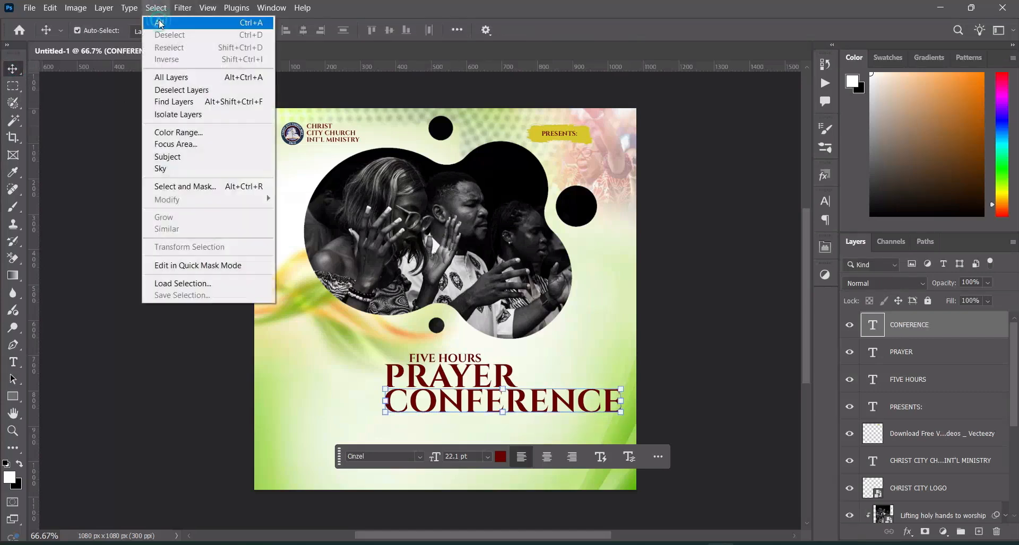
pyautogui.click(158, 23)
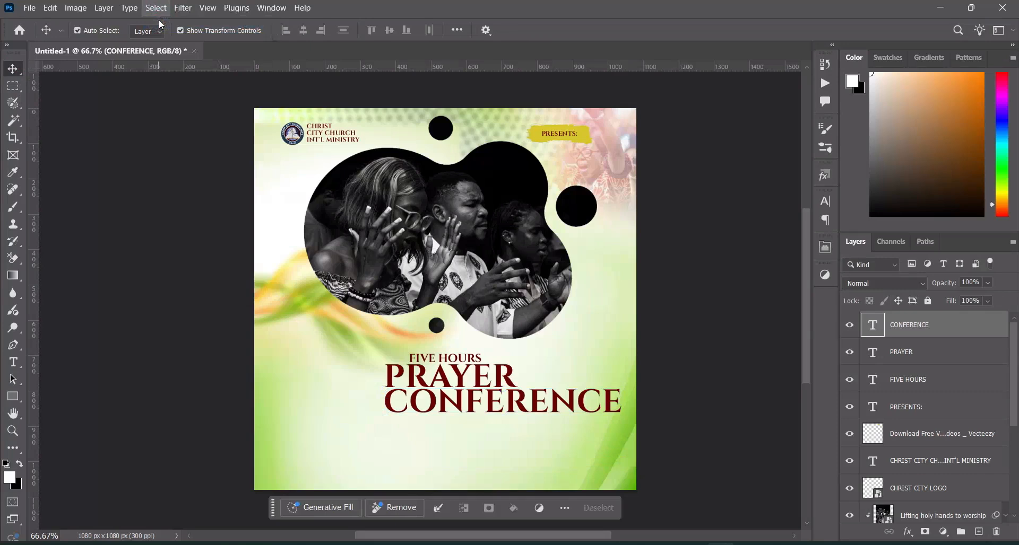
pyautogui.click(304, 31)
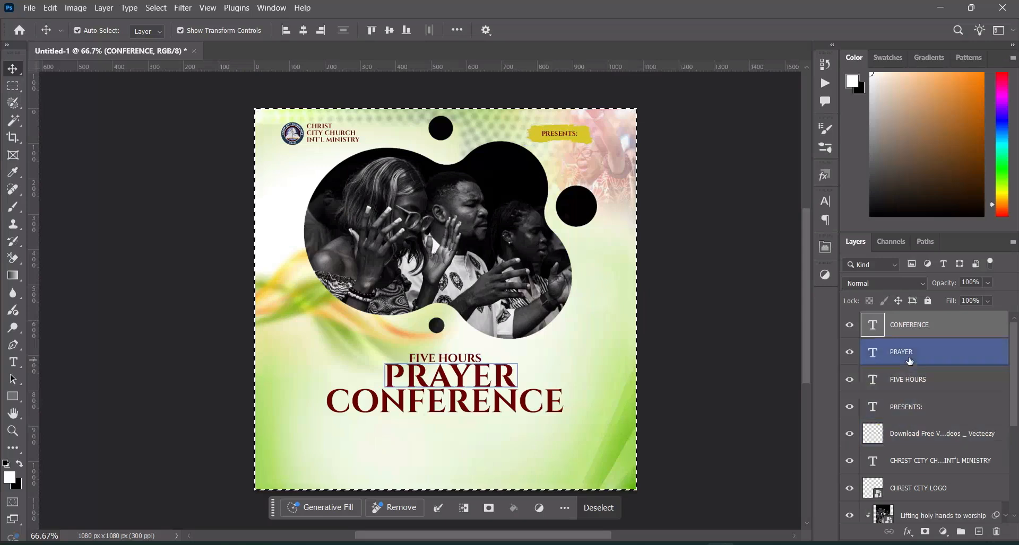
pyautogui.click(908, 352)
pyautogui.click(303, 30)
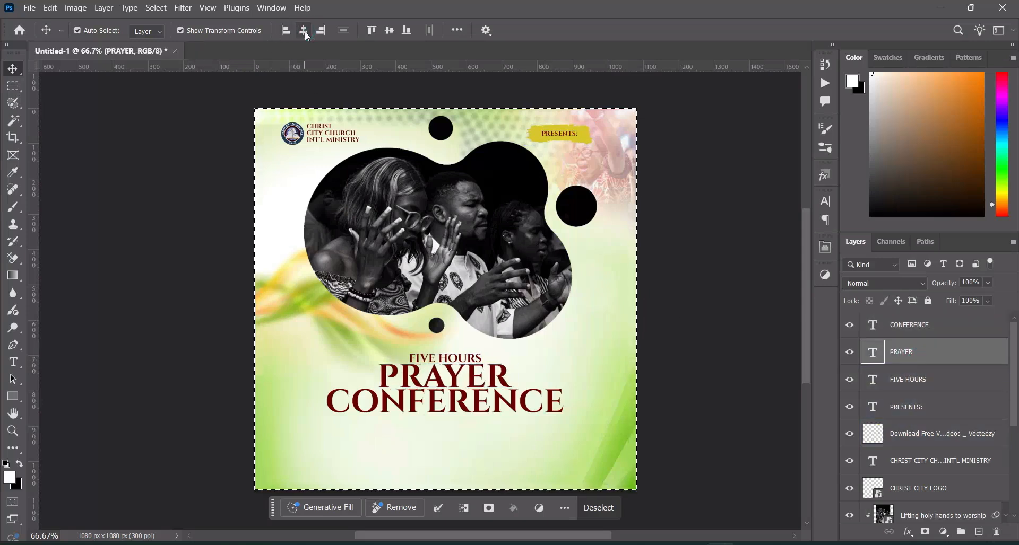
pyautogui.hotkey('ctrl', 'd')
pyautogui.click(732, 354)
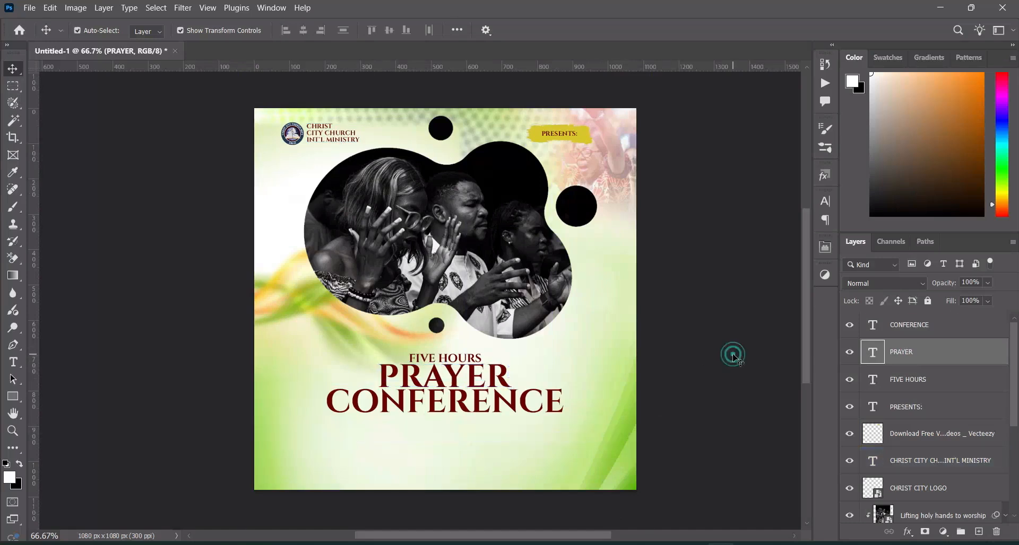
# Nudge the FIVE HOURS, PRAYER and CONFERENCE lines up together, closer to the small circle below the worship photo
pyautogui.click(903, 418)
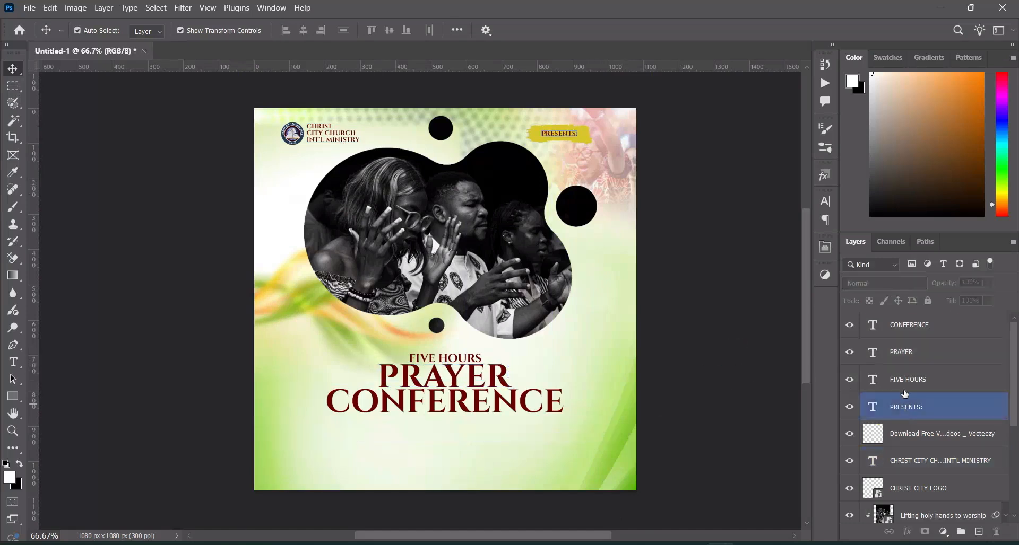
pyautogui.click(905, 391)
pyautogui.keyDown('shift'); pyautogui.click(908, 326); pyautogui.keyUp('shift')
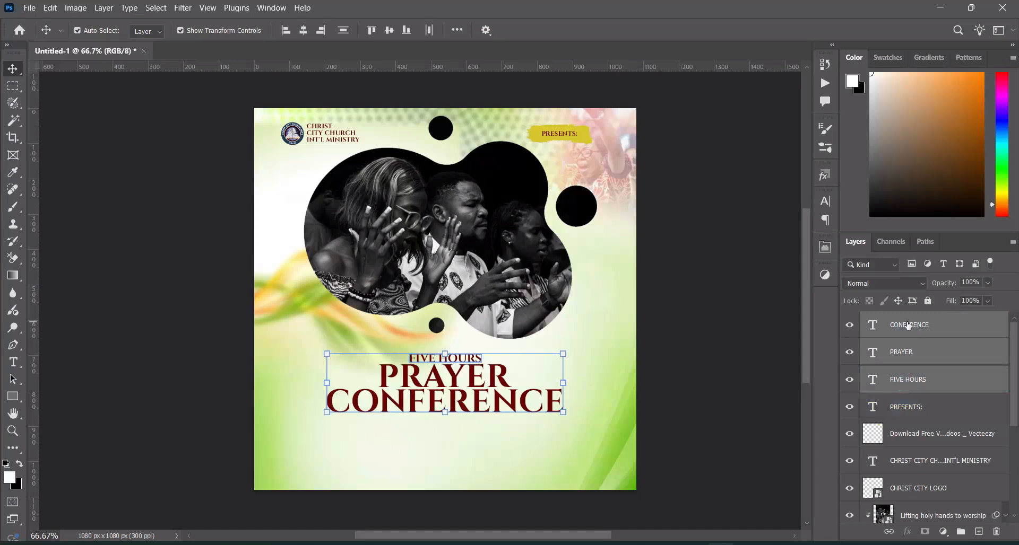
pyautogui.press('Up')
pyautogui.press('Up')
pyautogui.press('Up')
pyautogui.press('Up')
pyautogui.press('Up')
pyautogui.press('Up')
pyautogui.press('Up')
pyautogui.press('Up')
pyautogui.press('Up')
pyautogui.press('Up')
pyautogui.press('Up')
pyautogui.press('Up')
pyautogui.press('Up')
pyautogui.press('Up')
pyautogui.press('Up')
pyautogui.press('Up')
pyautogui.press('Up')
pyautogui.press('Up')
pyautogui.press('Up')
pyautogui.press('Up')
pyautogui.press('Up')
pyautogui.press('Up')
pyautogui.press('Up')
pyautogui.press('Up')
pyautogui.press('Up')
pyautogui.press('Up')
pyautogui.press('Up')
pyautogui.press('Up')
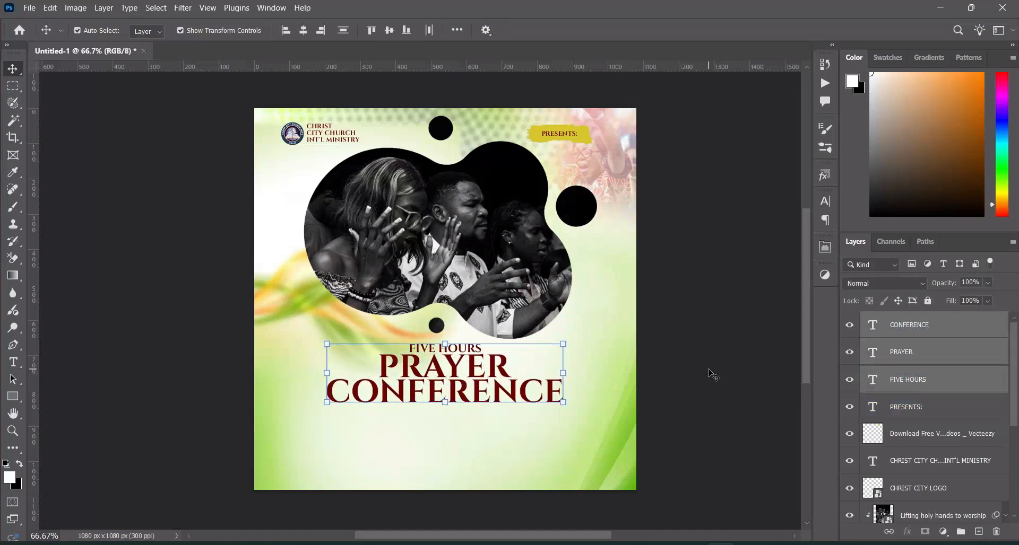
pyautogui.click(564, 403)
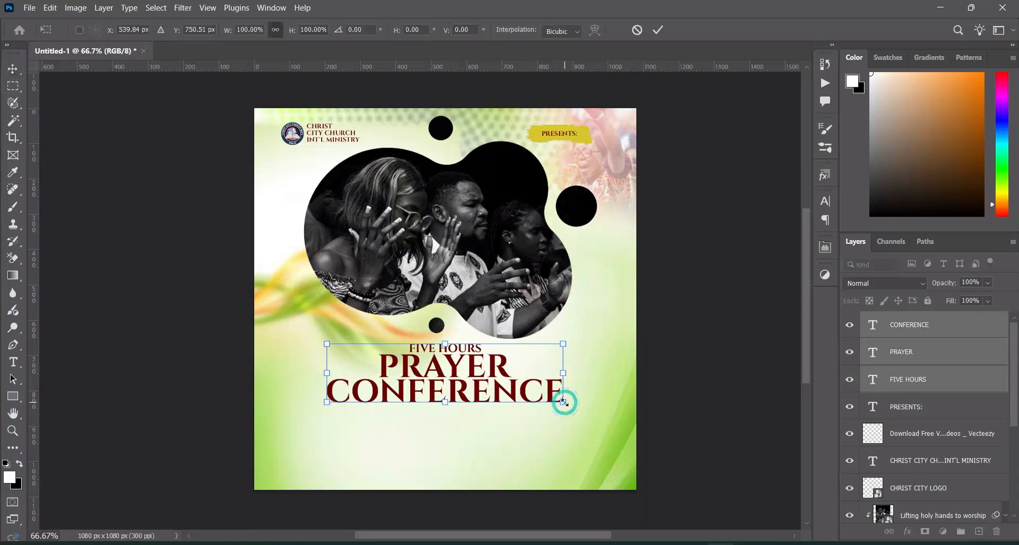
pyautogui.click(655, 30)
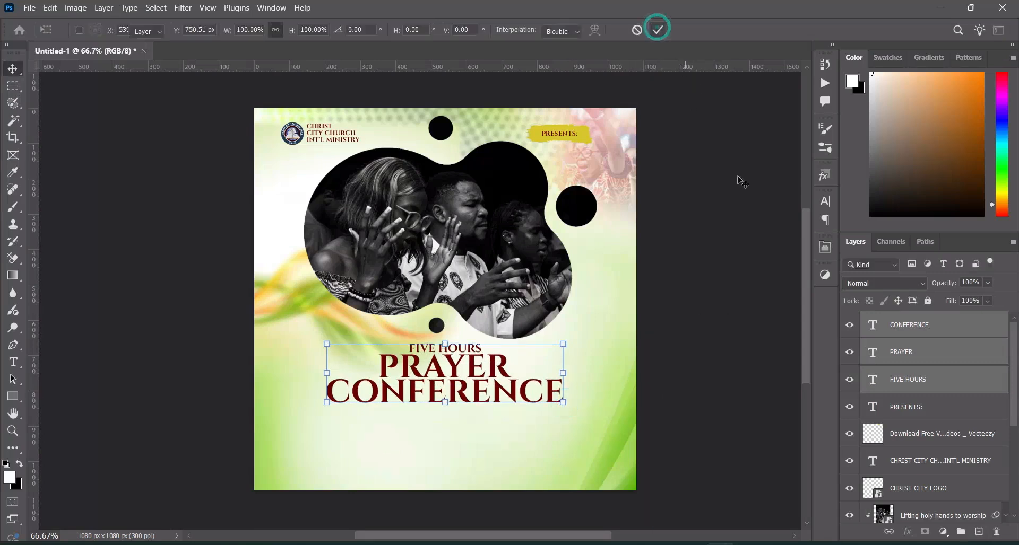
# Scale the PRAYER and CONFERENCE texts together to about 87.24% and nudge them up close beneath FIVE HOURS
pyautogui.click(628, 377)
pyautogui.click(916, 352)
pyautogui.keyDown('shift'); pyautogui.click(924, 329); pyautogui.keyUp('shift')
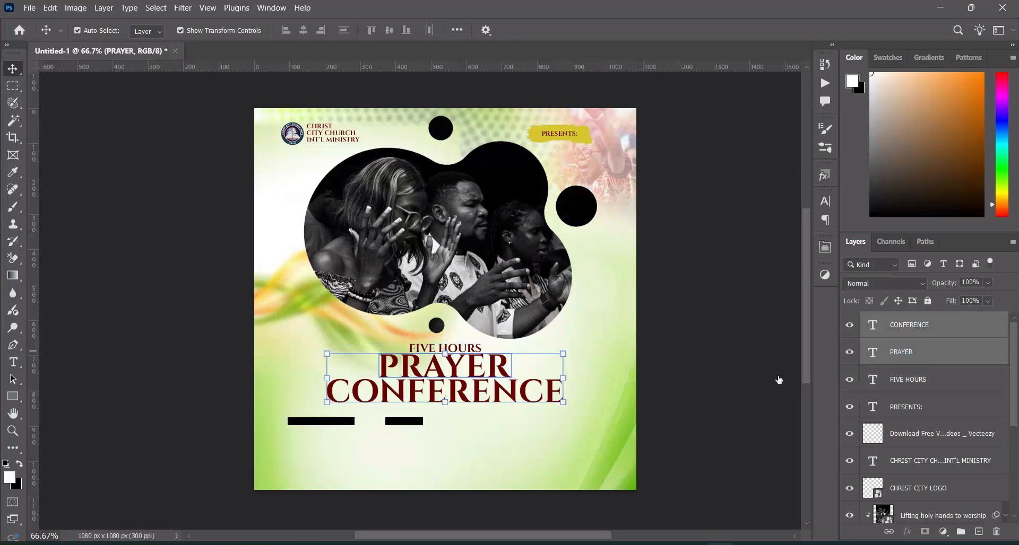
pyautogui.click(561, 404)
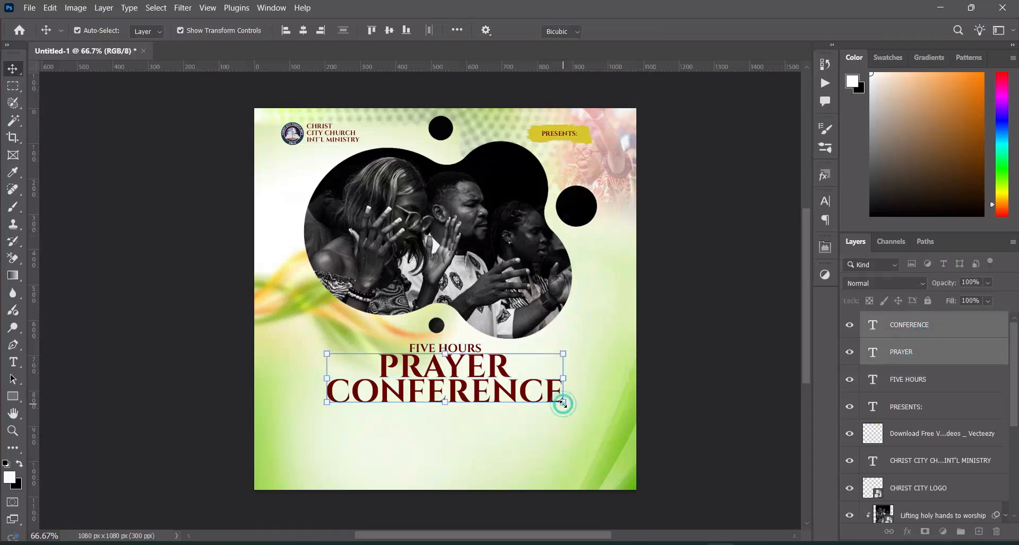
pyautogui.moveTo(562, 403); pyautogui.dragTo(547, 399)
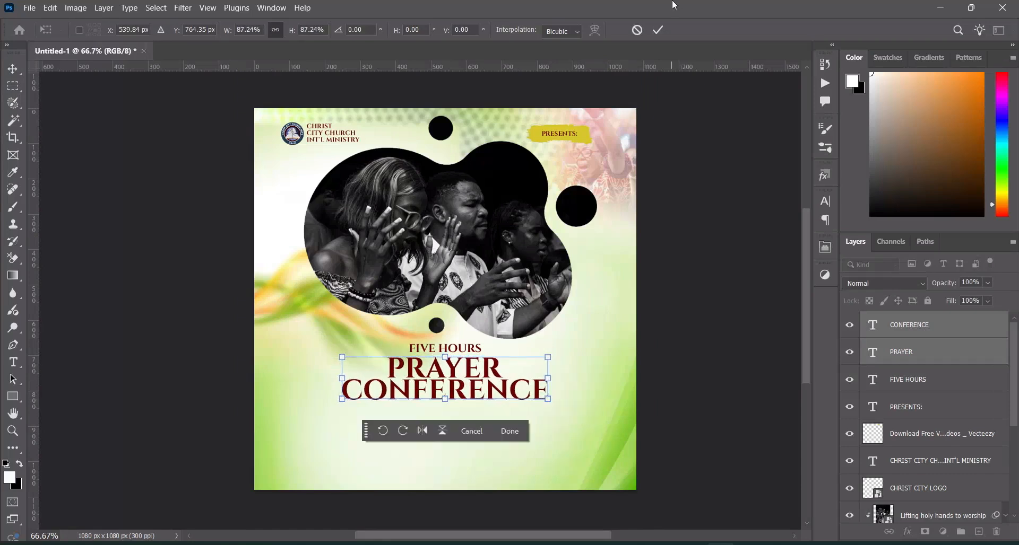
pyautogui.click(659, 32)
pyautogui.press('Up')
pyautogui.press('Up')
pyautogui.press('Up')
pyautogui.press('Up')
pyautogui.press('Up')
pyautogui.press('Up')
pyautogui.press('Up')
pyautogui.press('Up')
pyautogui.press('Up')
pyautogui.press('Up')
pyautogui.press('Up')
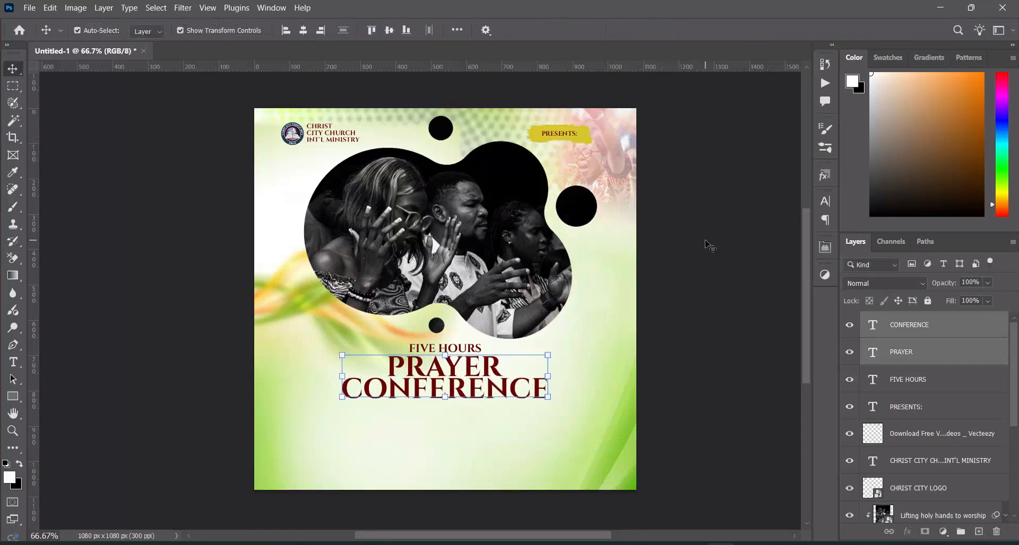
pyautogui.click(719, 251)
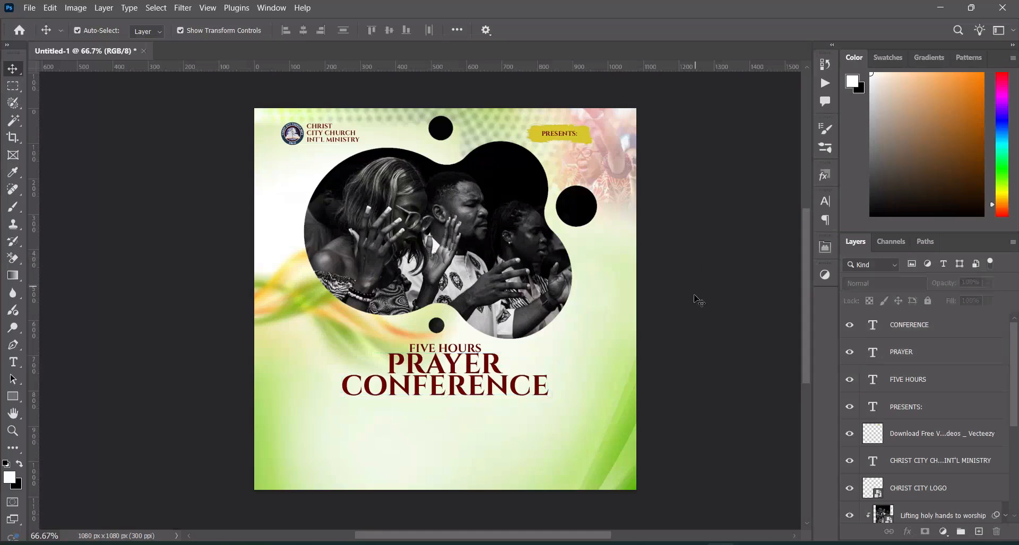
pyautogui.click(529, 391)
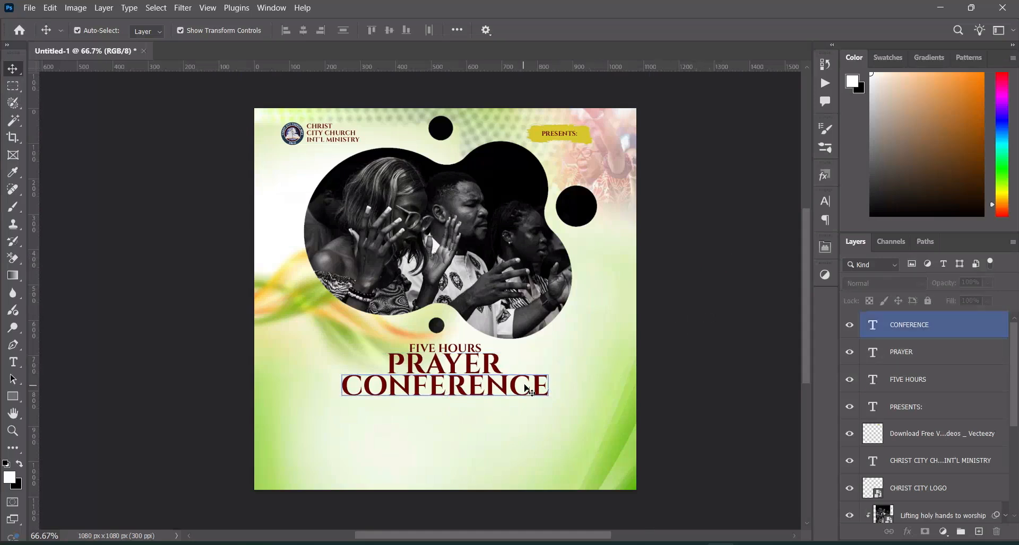
# Copy "WED. 26TH - FRI. 28TH" from Text.txt in Notepad and add it in Photoshop as an 18 pt Cinzel Bold text below CONFERENCE
pyautogui.moveTo(806, 254); pyautogui.dragTo(806, 276)
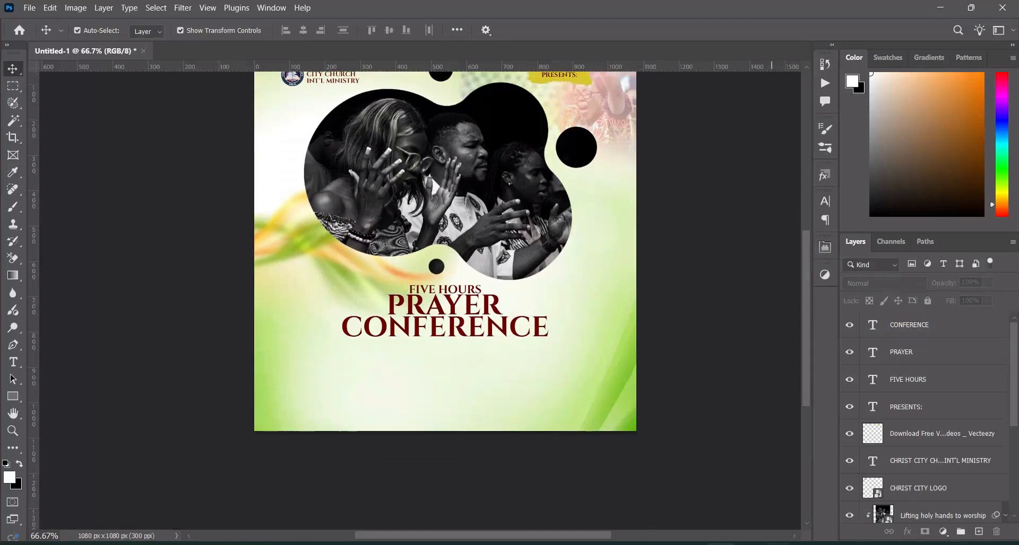
pyautogui.click(778, 544)
pyautogui.moveTo(262, 294); pyautogui.dragTo(146, 293)
pyautogui.hotkey('ctrl', 'c')
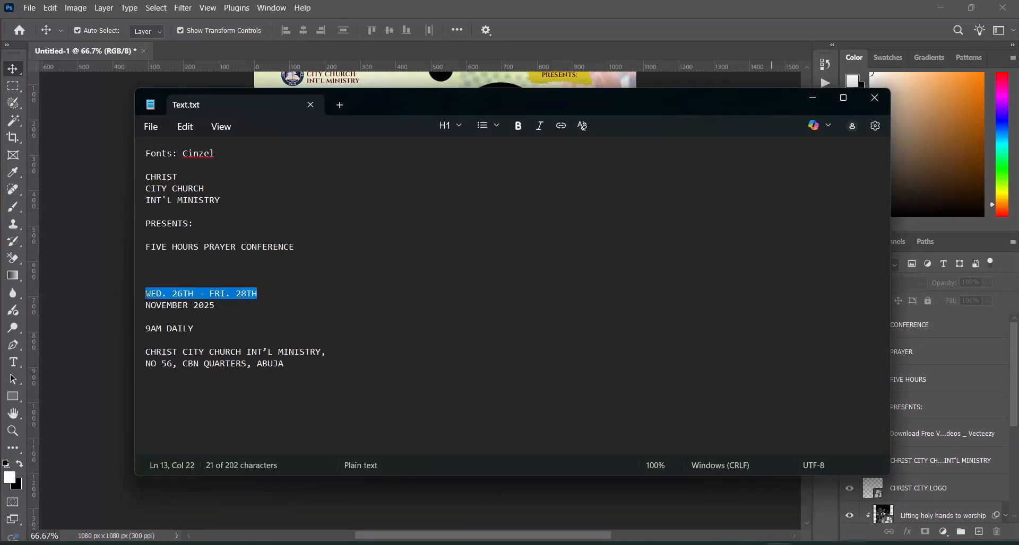
pyautogui.click(820, 98)
pyautogui.click(16, 363)
pyautogui.scroll(3, 371, 334)
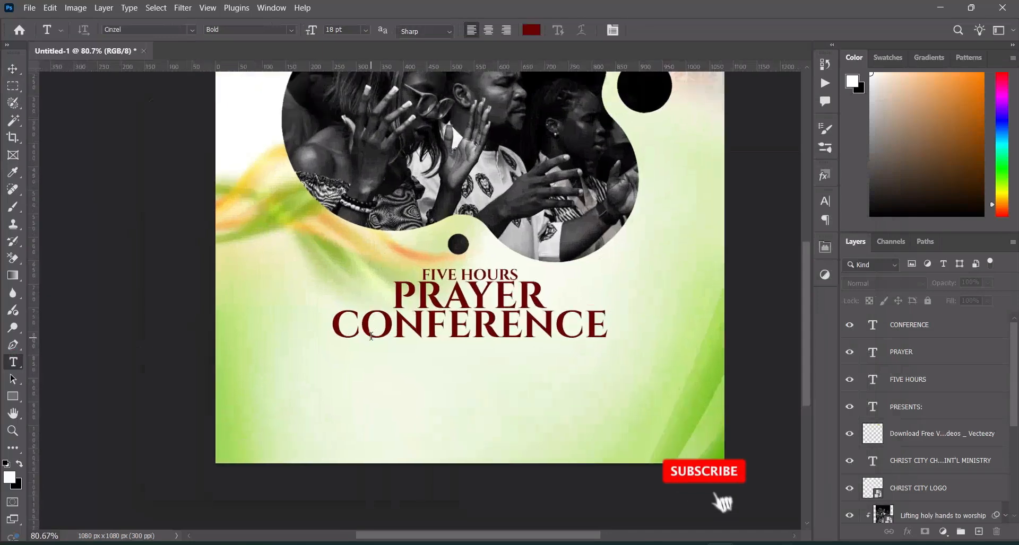
pyautogui.click(333, 379)
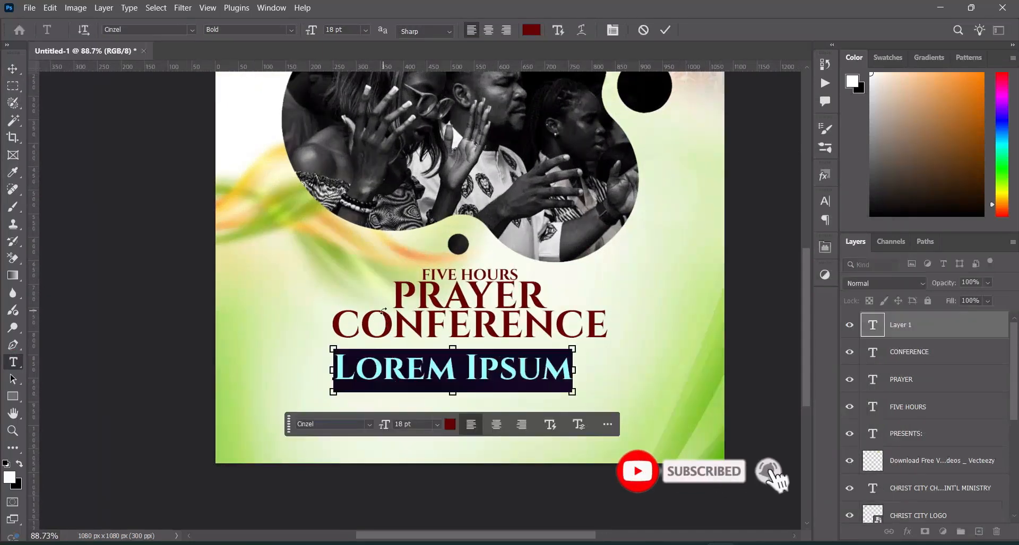
pyautogui.hotkey('ctrl', 'v')
pyautogui.click(665, 31)
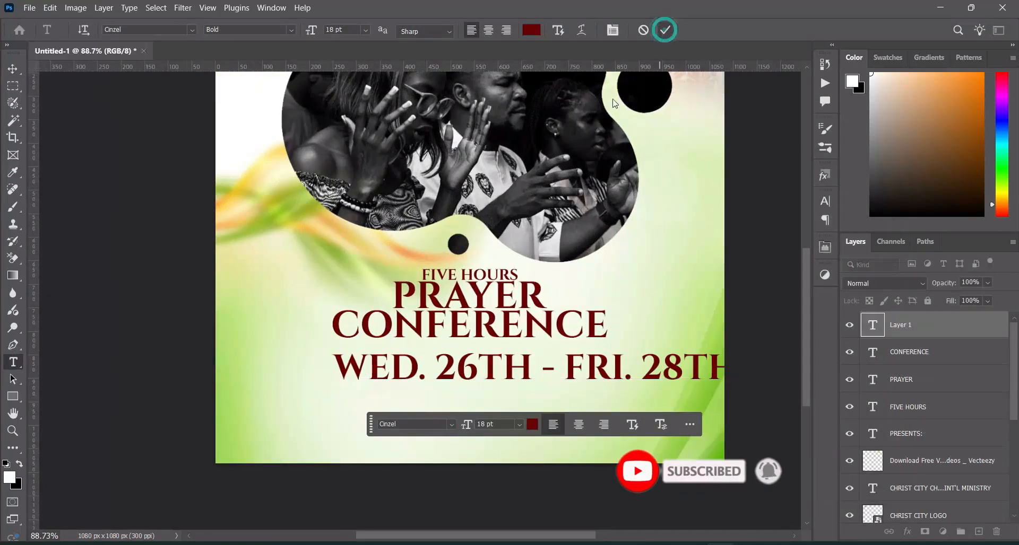
# Scale the WED. 26TH - FRI. 28TH text down to about 49.34%, keeping its left edge aligned with CONFERENCE
pyautogui.click(13, 69)
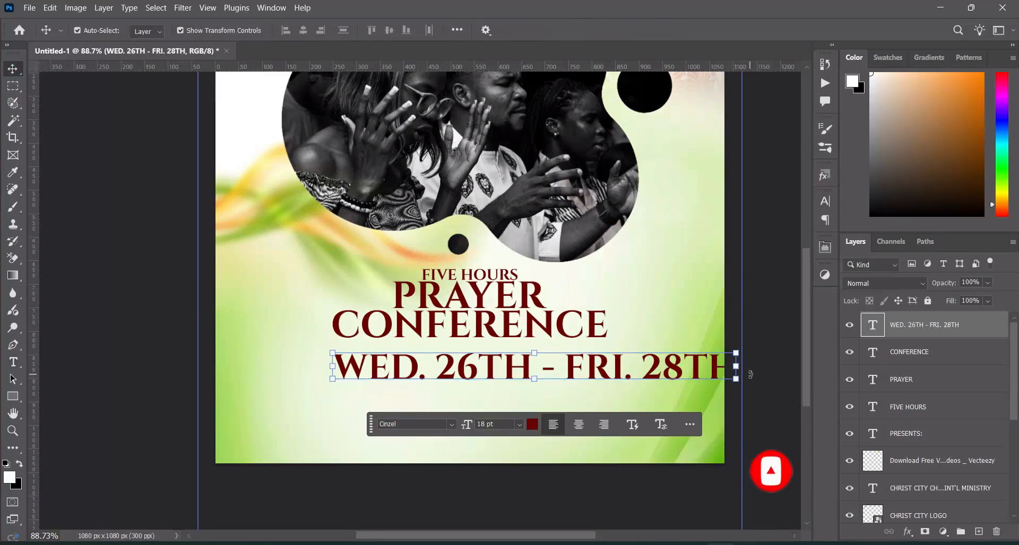
pyautogui.moveTo(735, 366); pyautogui.dragTo(500, 366)
pyautogui.click(500, 370)
pyautogui.click(658, 30)
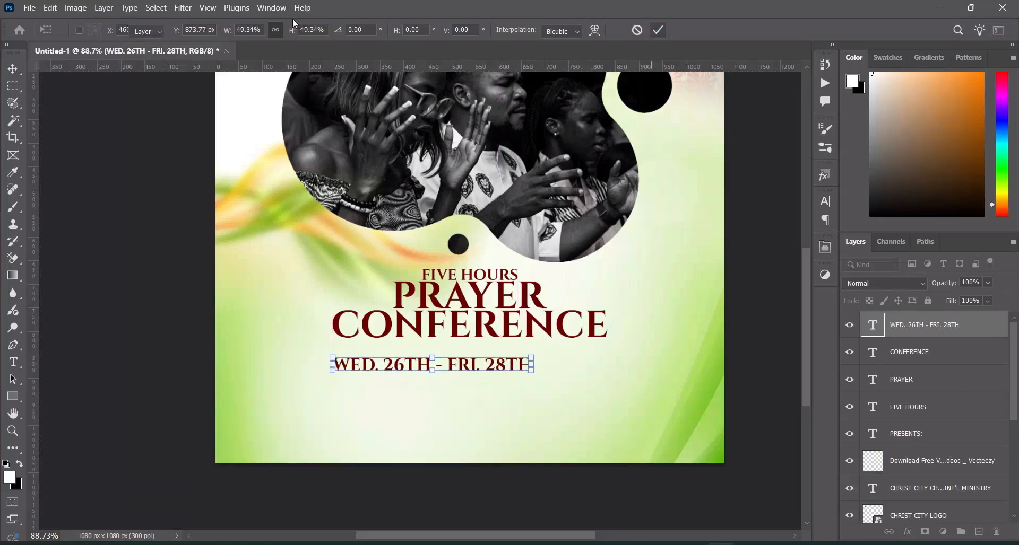
# Set the font style of the WED. 26TH - FRI. 28TH text to Cinzel Black and deselect it
pyautogui.click(13, 366)
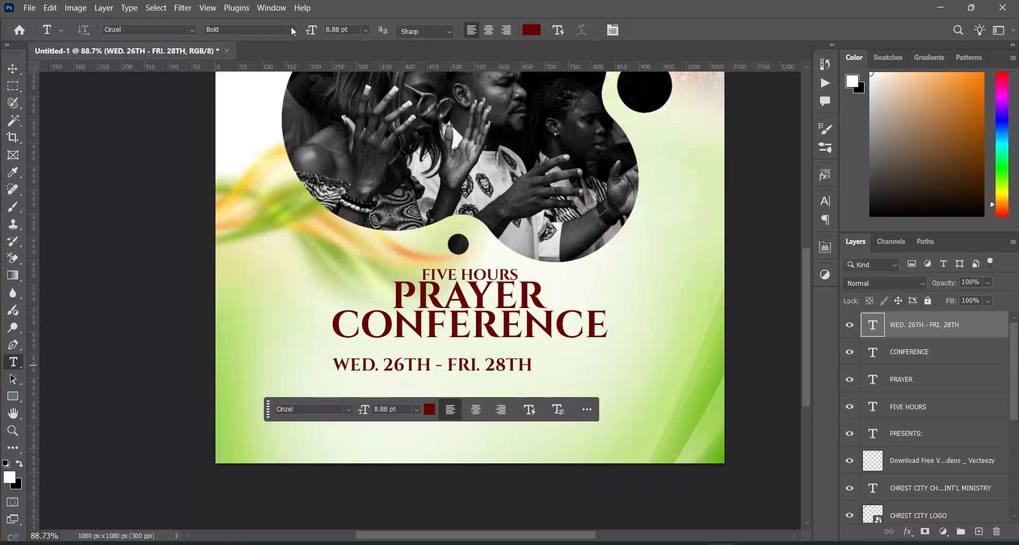
pyautogui.click(291, 30)
pyautogui.click(228, 109)
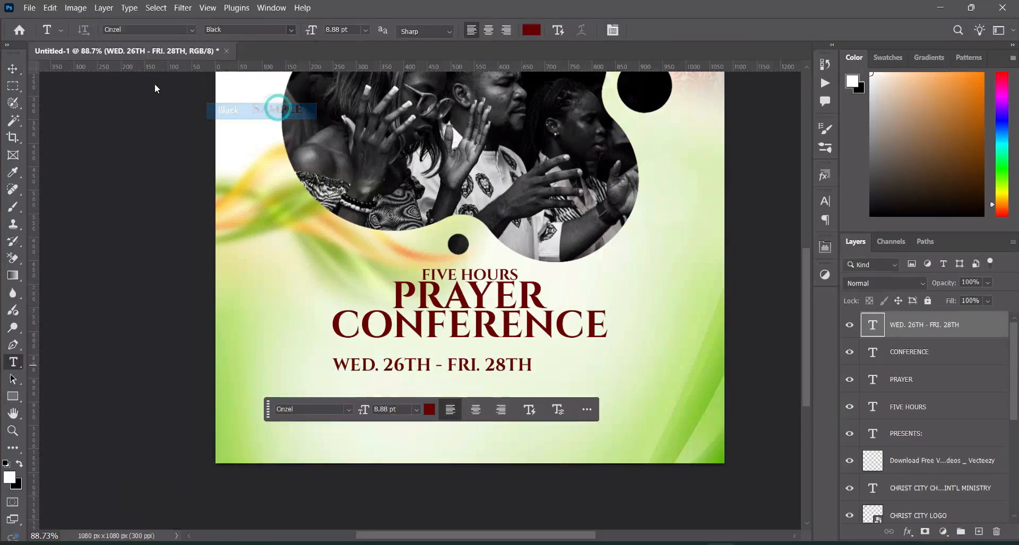
pyautogui.press('v')
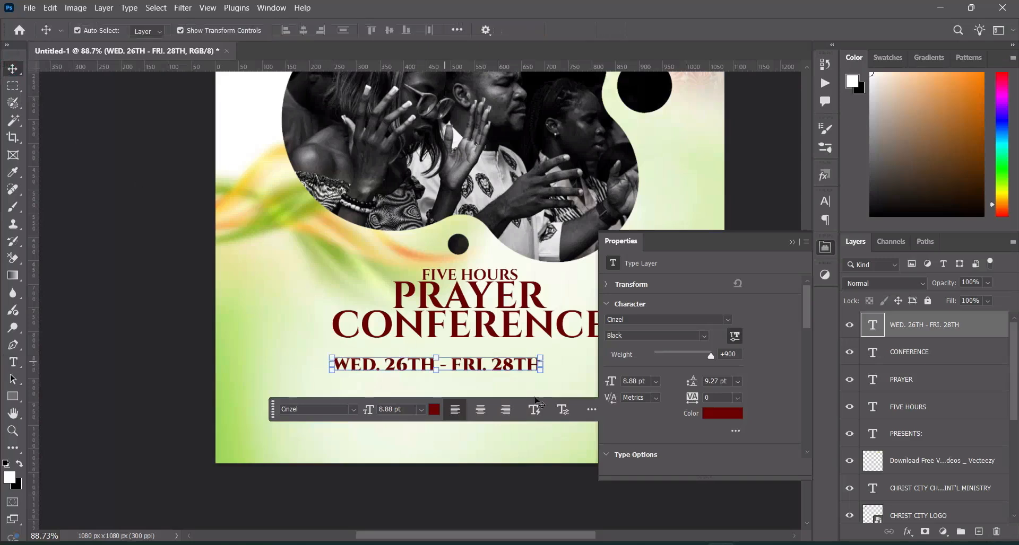
pyautogui.click(791, 241)
pyautogui.click(762, 371)
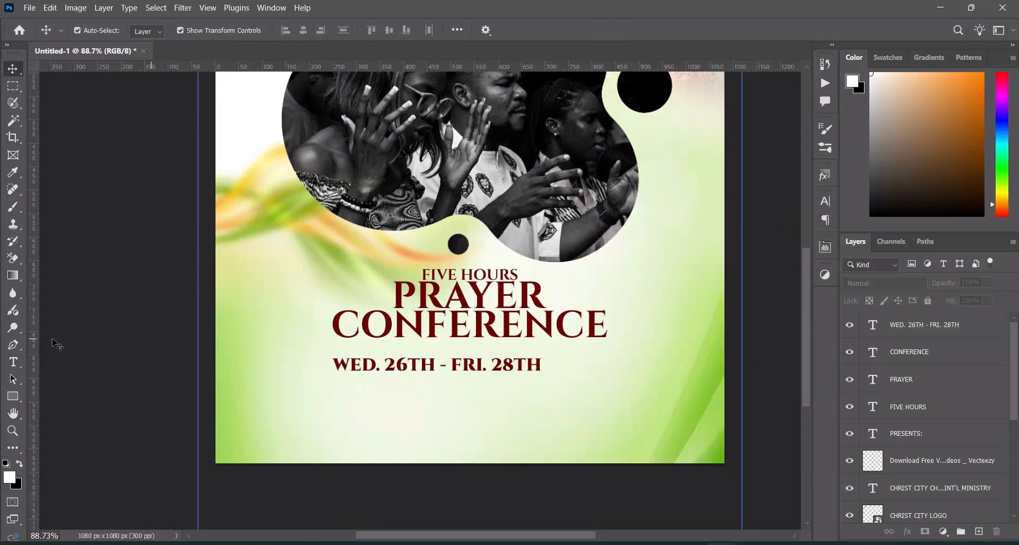
# Draw a rectangle about 136 x 61 px just right of the date text and round only its upper-right corner
pyautogui.click(10, 399)
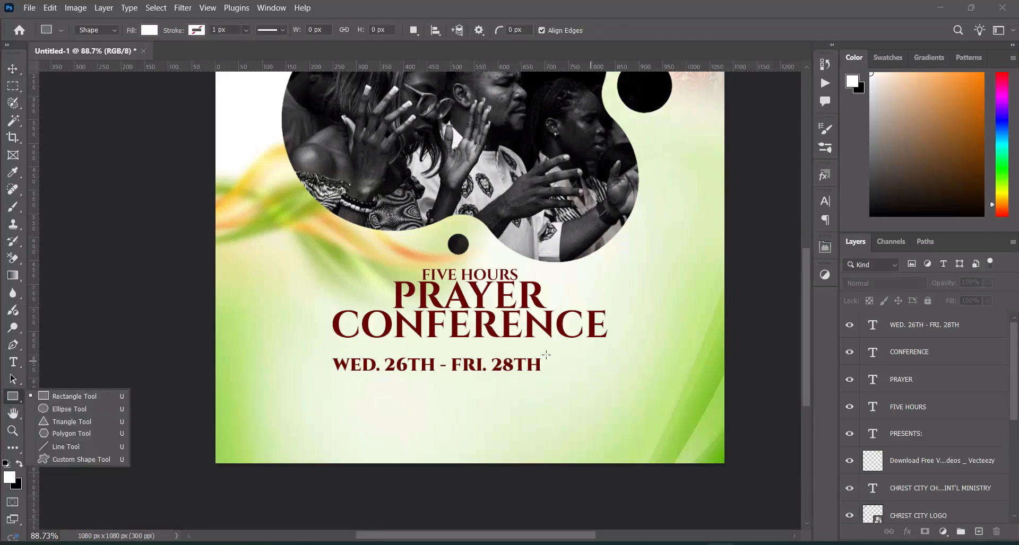
pyautogui.moveTo(544, 357); pyautogui.dragTo(608, 385)
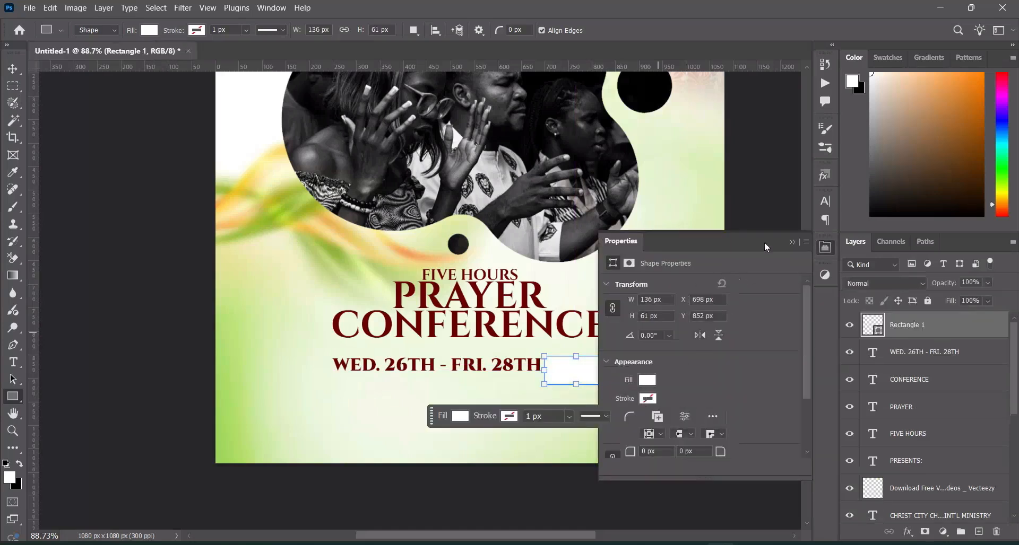
pyautogui.click(792, 242)
pyautogui.click(629, 416)
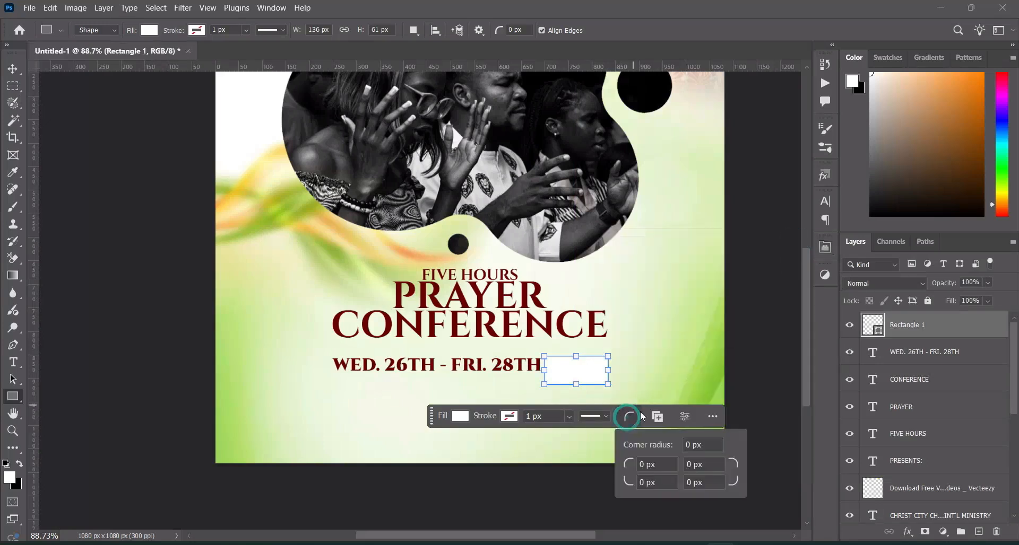
pyautogui.moveTo(735, 465); pyautogui.dragTo(755, 466)
pyautogui.click(13, 69)
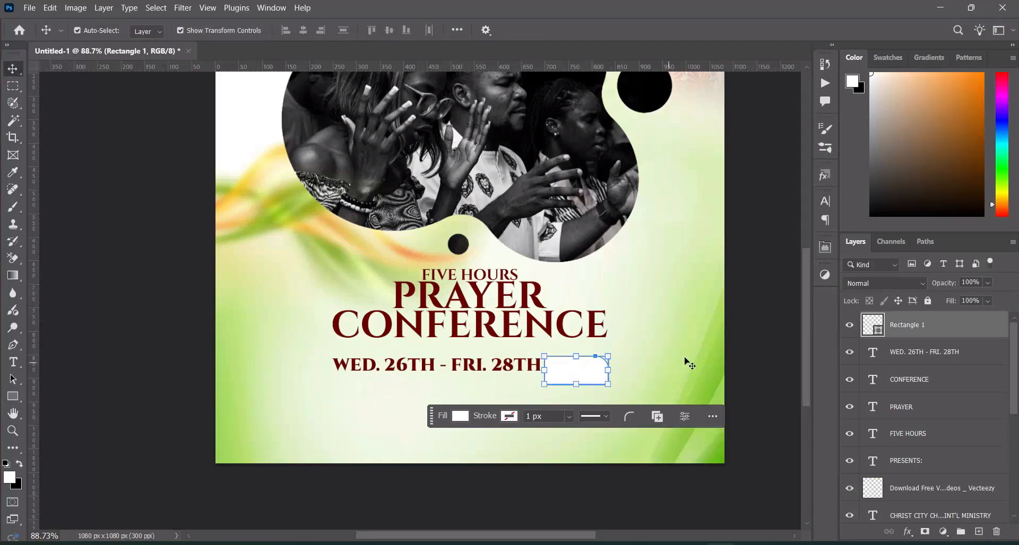
# Fill the rectangle beside the date with the dark red 690101 sampled from the CONFERENCE text
pyautogui.click(743, 351)
pyautogui.click(879, 333)
pyautogui.click(532, 317)
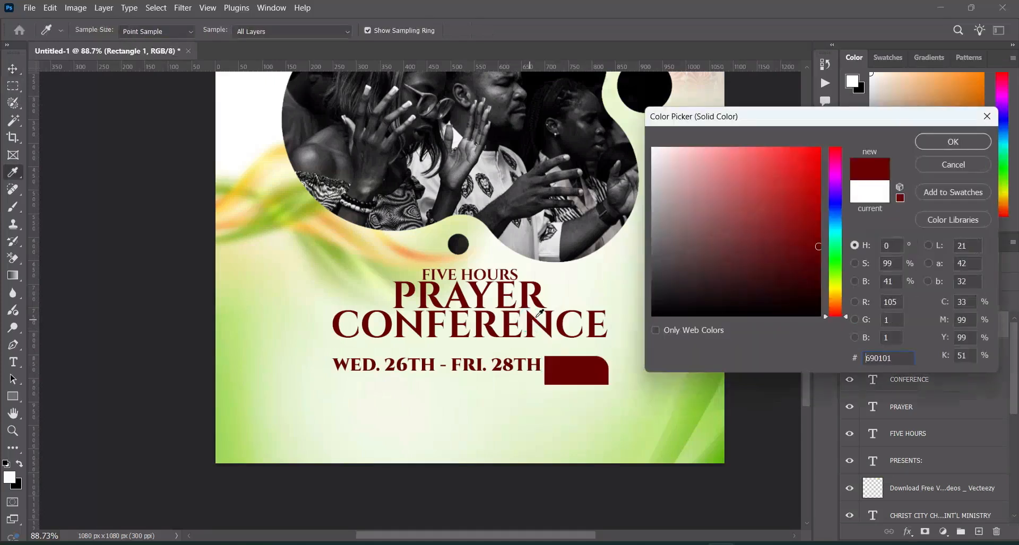
pyautogui.click(953, 142)
pyautogui.click(769, 302)
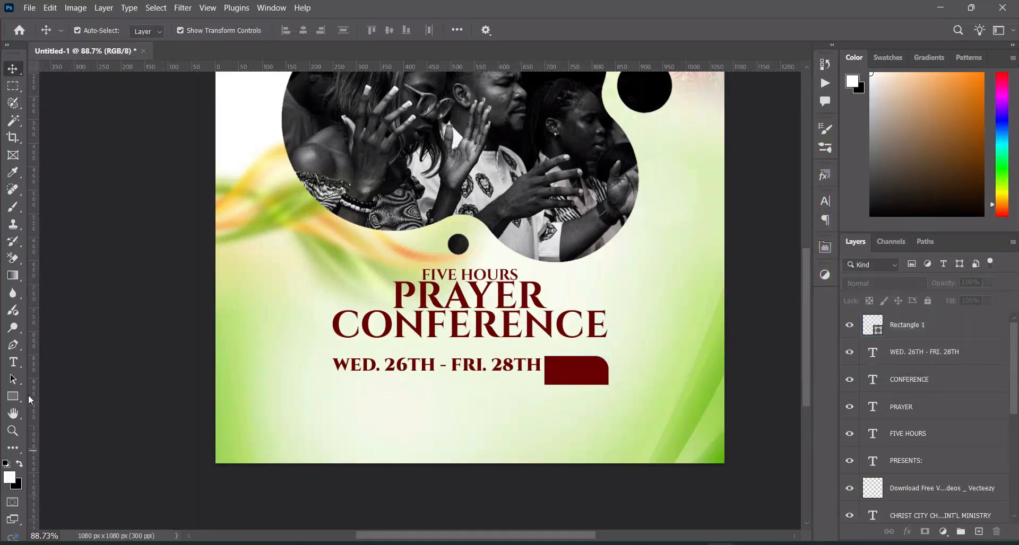
# Copy "9AM" from Text.txt in Notepad and add it in Photoshop as an 18 pt Cinzel Black text below the date
pyautogui.click(15, 364)
pyautogui.click(272, 412)
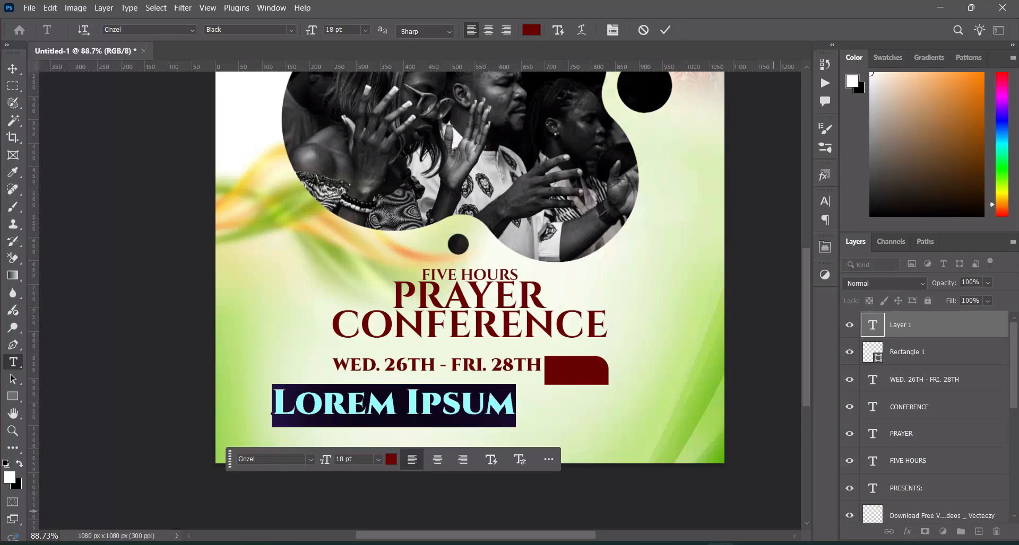
pyautogui.hotkey('alt', 'Tab')
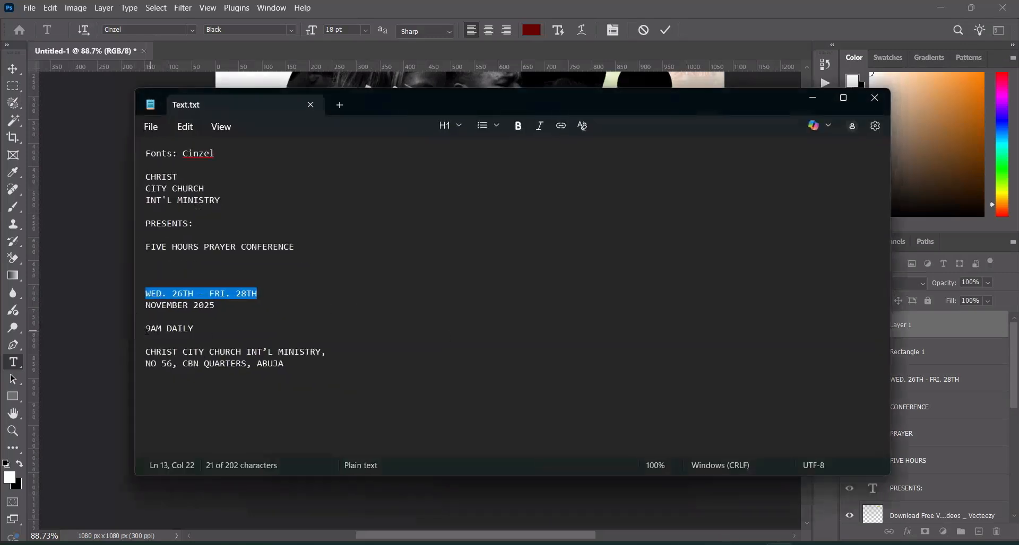
pyautogui.doubleClick(151, 328)
pyautogui.hotkey('ctrl', 'c')
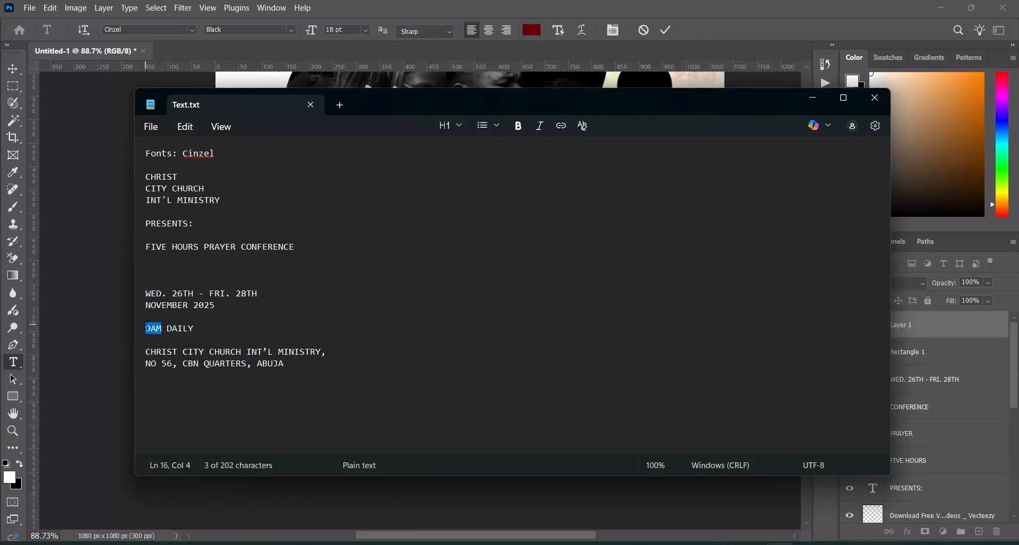
pyautogui.click(811, 98)
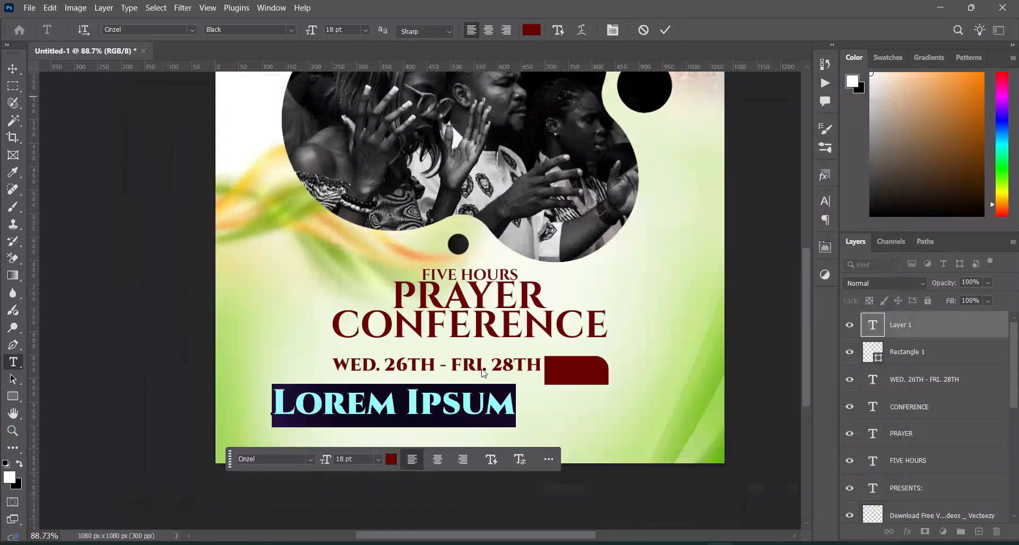
pyautogui.hotkey('ctrl', 'v')
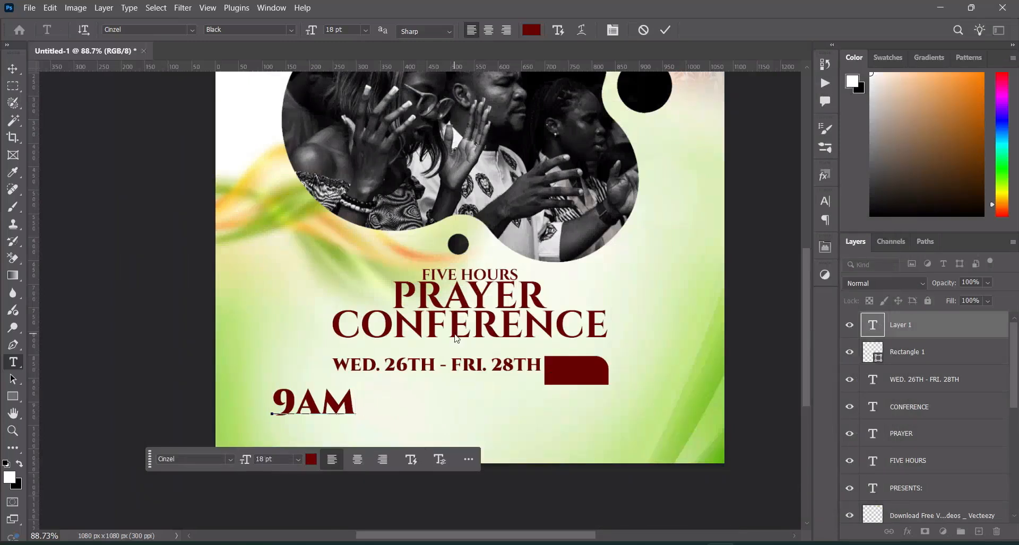
pyautogui.click(665, 29)
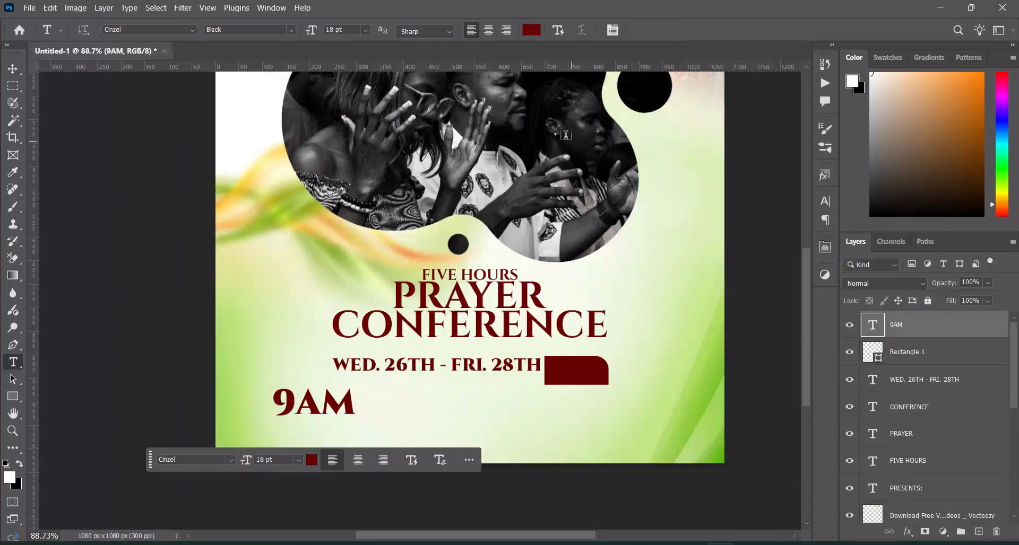
# Recolor the 9AM text white (ffffff) and fit it, scaled to about 37.39%, in the upper part of the dark red rectangle
pyautogui.click(536, 33)
pyautogui.click(654, 149)
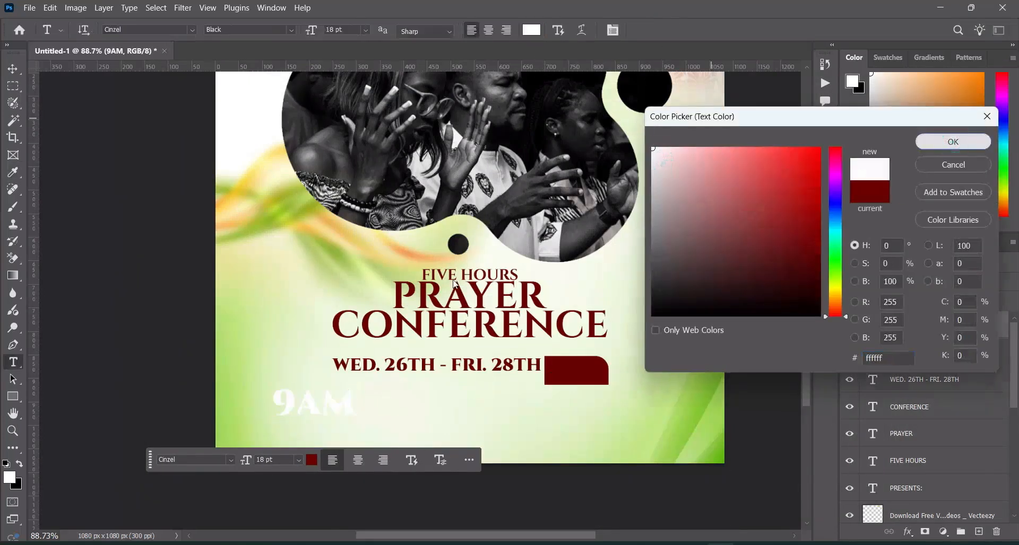
pyautogui.click(953, 142)
pyautogui.click(17, 71)
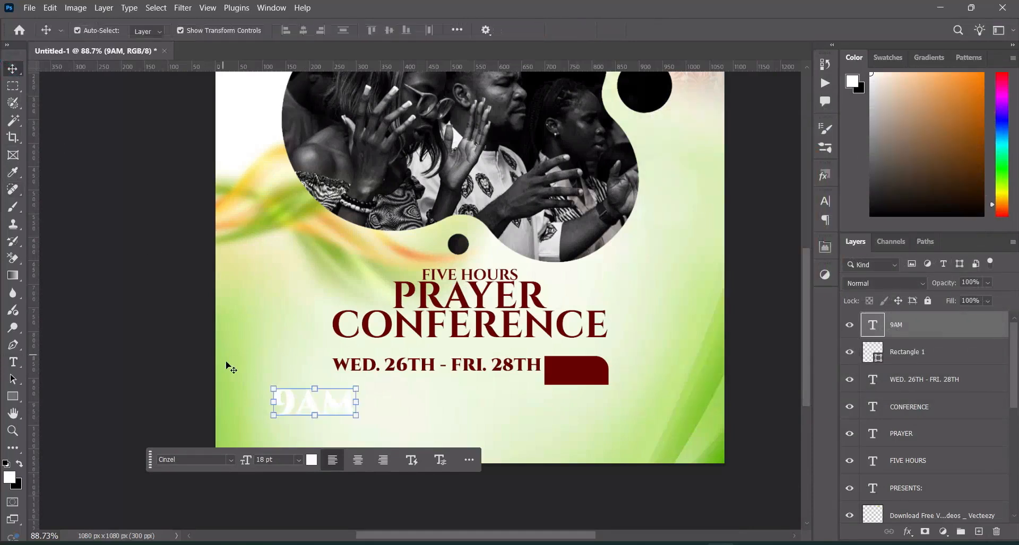
pyautogui.click(272, 406)
pyautogui.moveTo(285, 405); pyautogui.dragTo(585, 368)
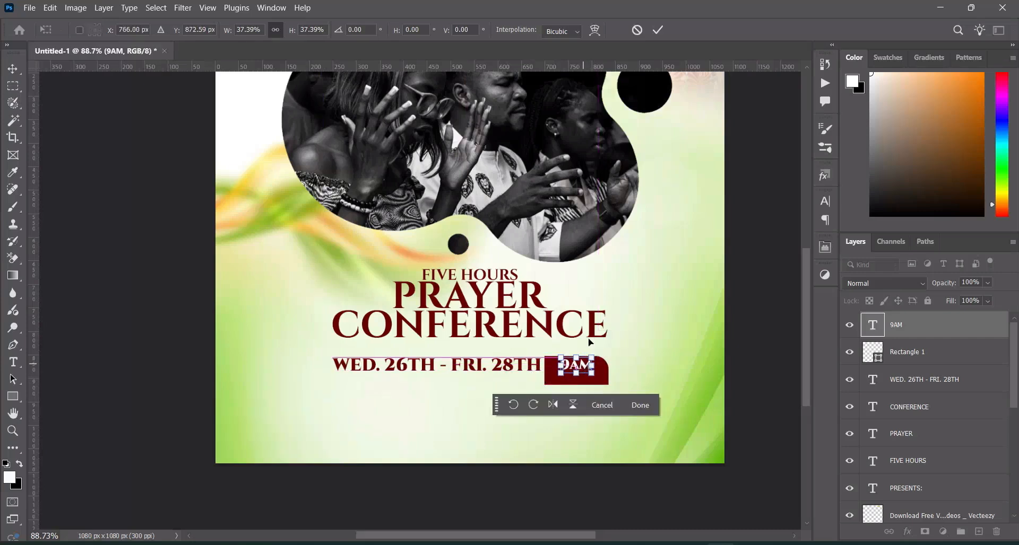
pyautogui.click(658, 28)
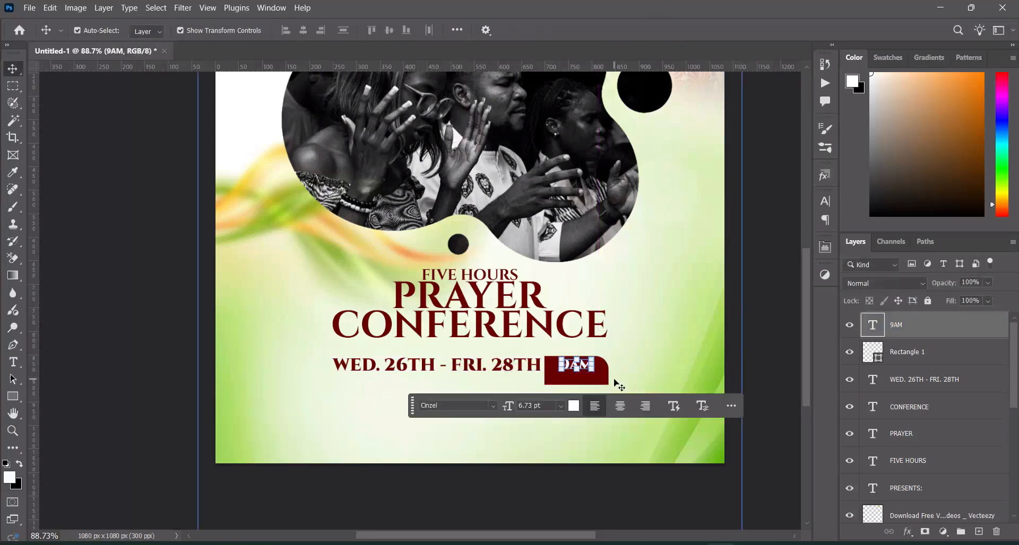
# Copy "DAILY" from Text.txt in Notepad and add it in Photoshop as a white 18 pt Cinzel Regular text below the date
pyautogui.click(12, 362)
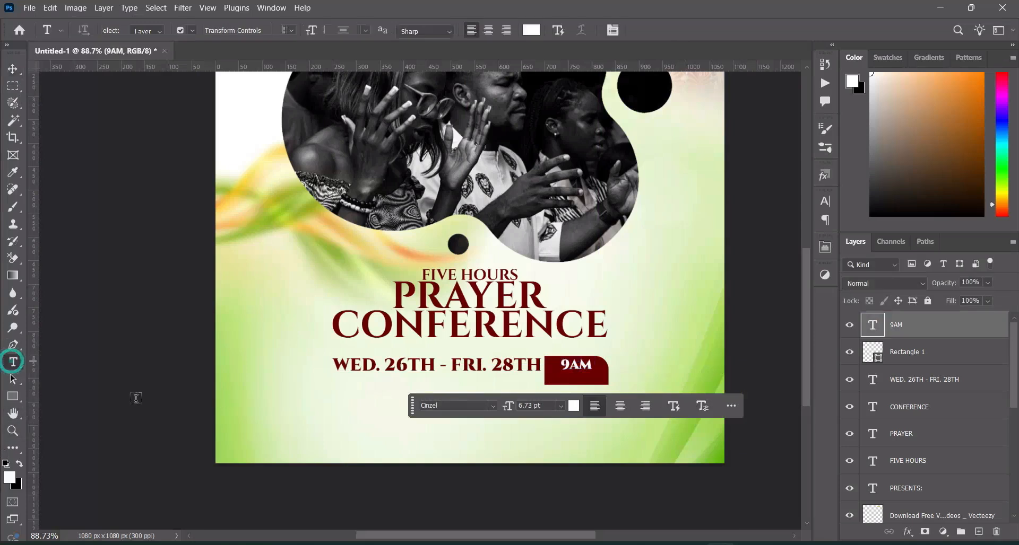
pyautogui.click(282, 417)
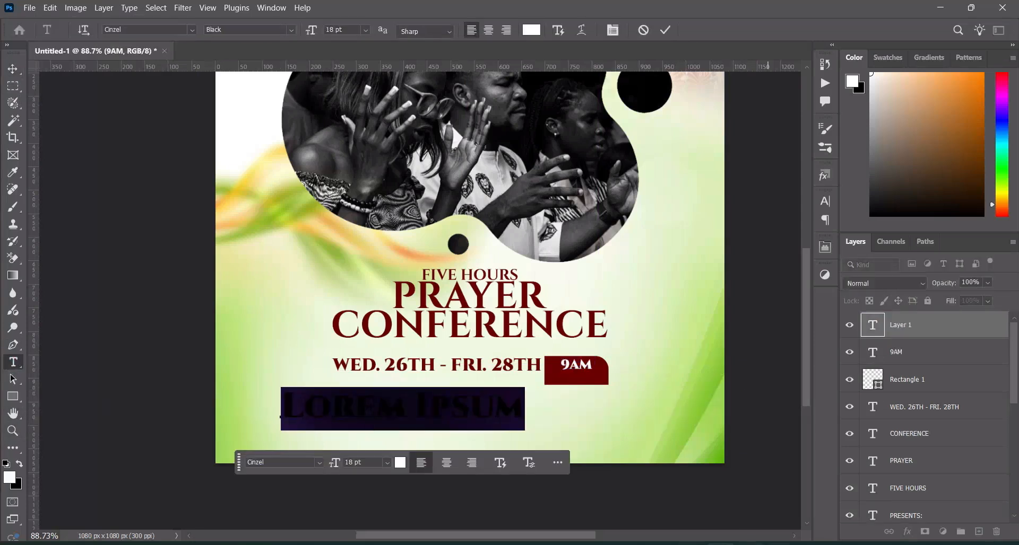
pyautogui.click(779, 544)
pyautogui.moveTo(198, 333); pyautogui.dragTo(179, 330)
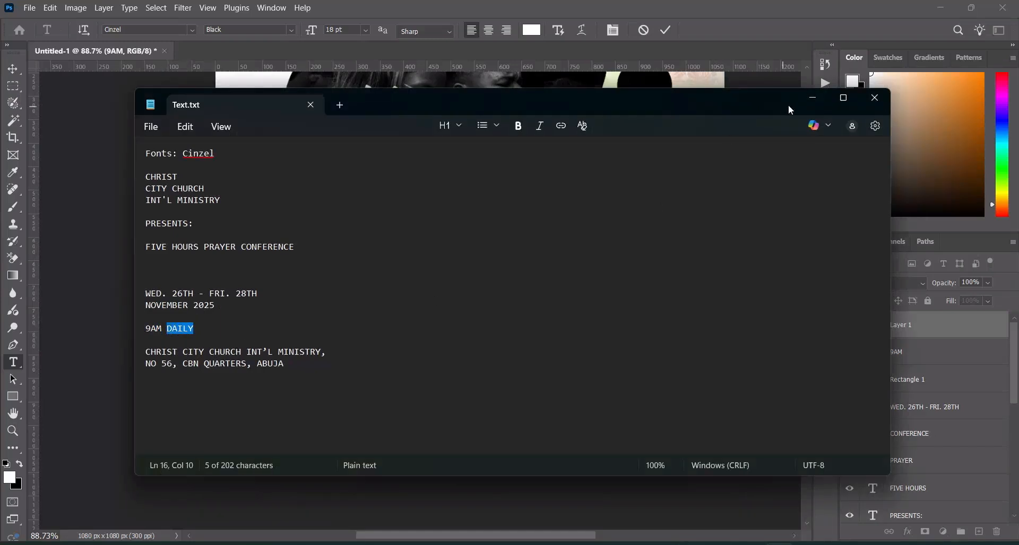
pyautogui.click(812, 98)
pyautogui.write('DAILY')
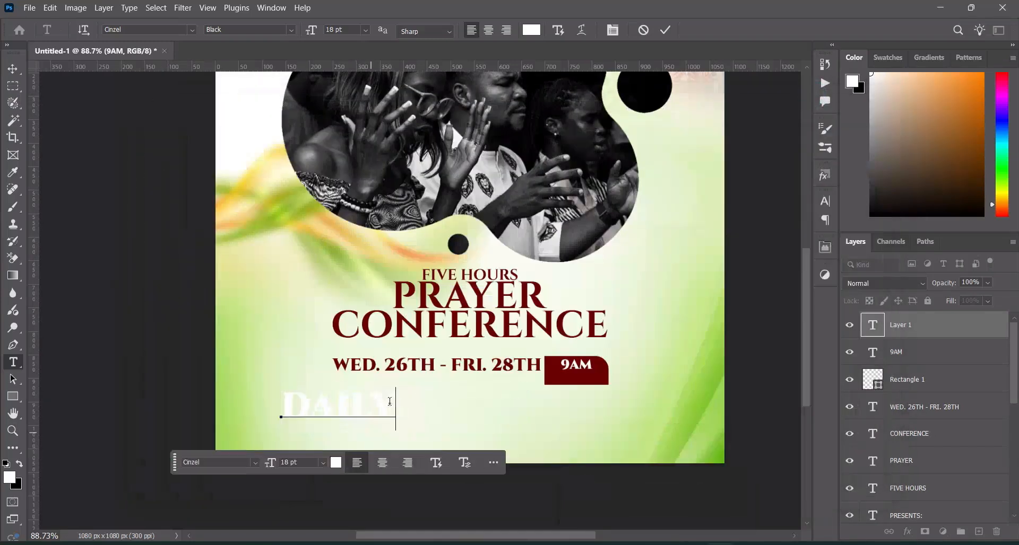
pyautogui.click(665, 29)
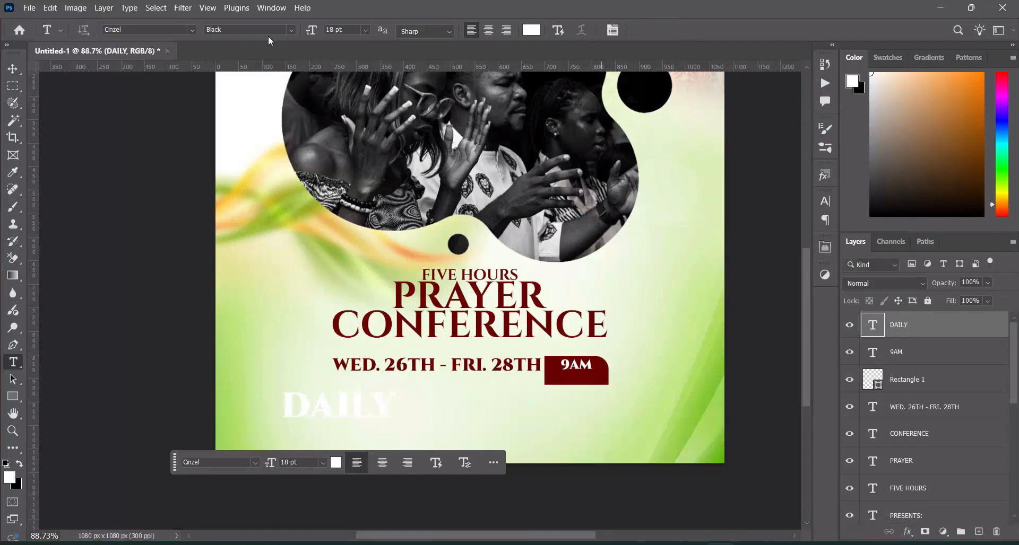
pyautogui.click(292, 29)
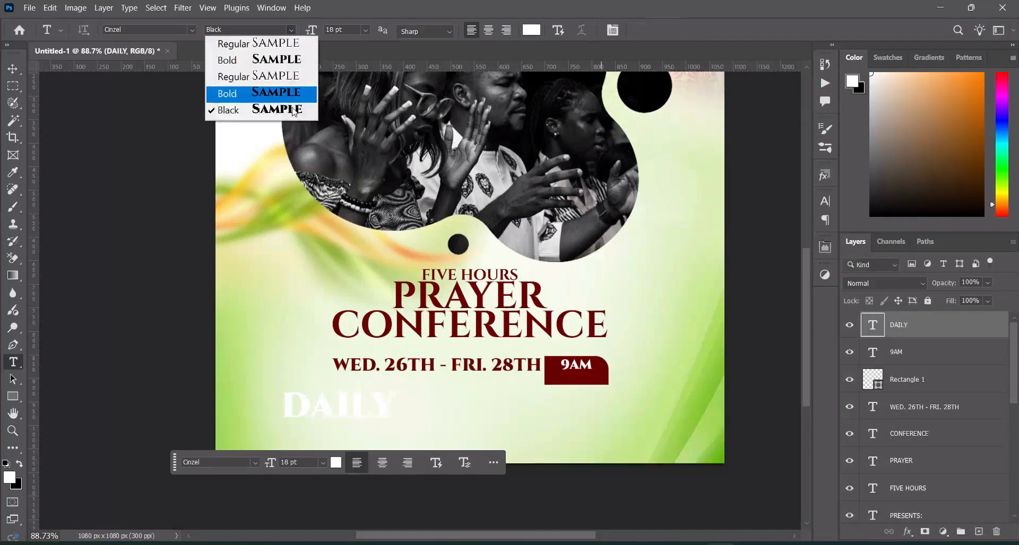
pyautogui.click(256, 76)
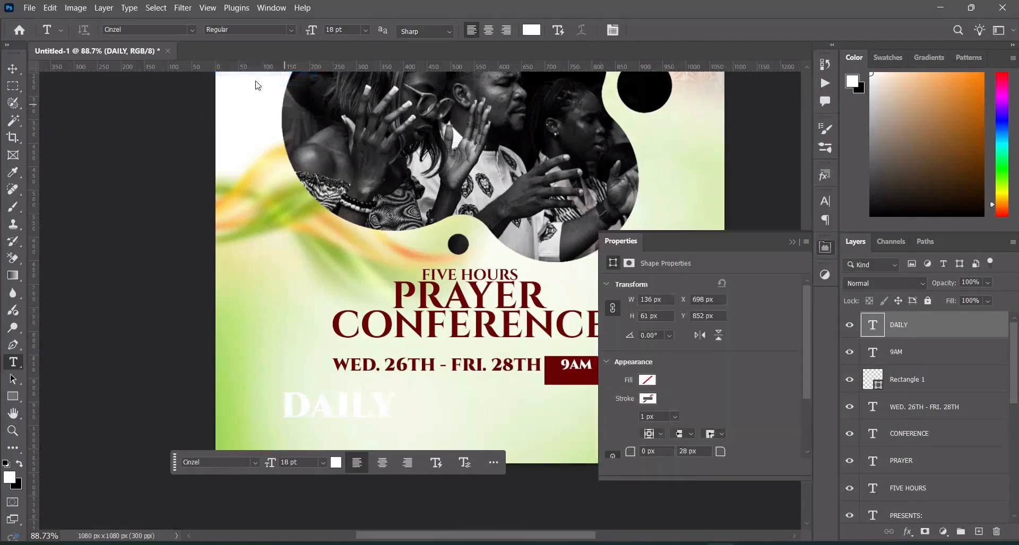
# Scale the DAILY text down and place it inside the dark red rectangle directly beneath 9AM
pyautogui.click(13, 68)
pyautogui.moveTo(287, 407); pyautogui.dragTo(584, 378)
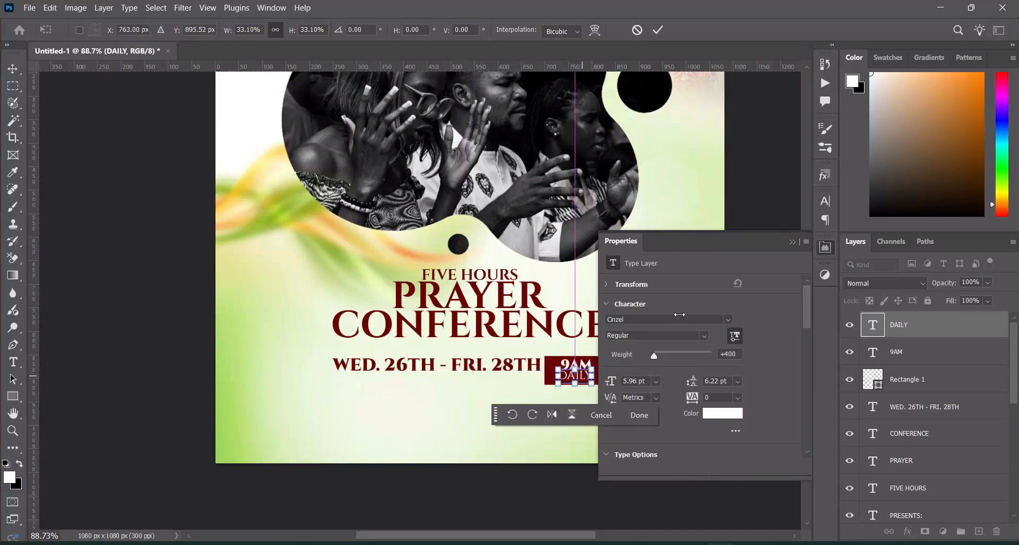
pyautogui.click(794, 242)
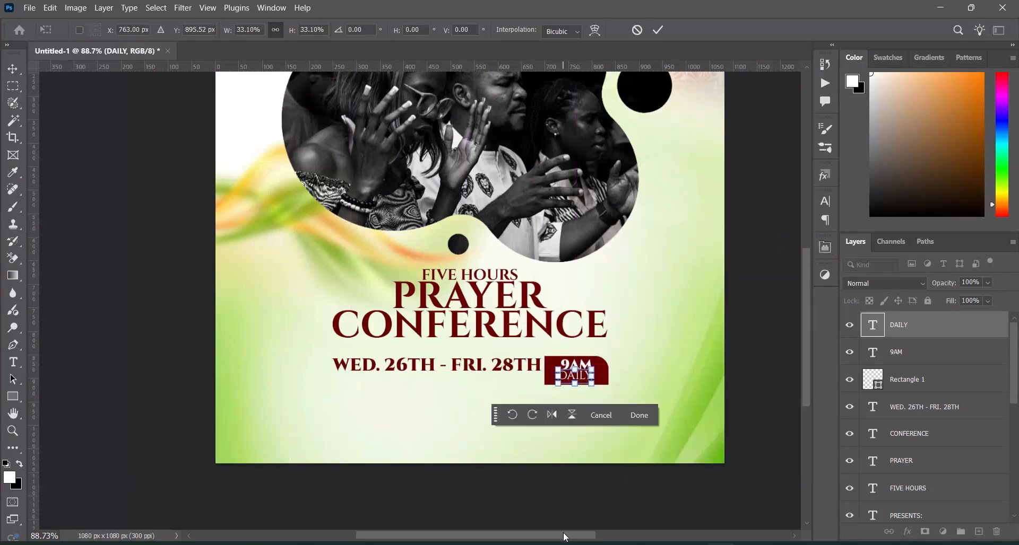
pyautogui.moveTo(562, 532); pyautogui.dragTo(584, 530)
pyautogui.scroll(3, 559, 412)
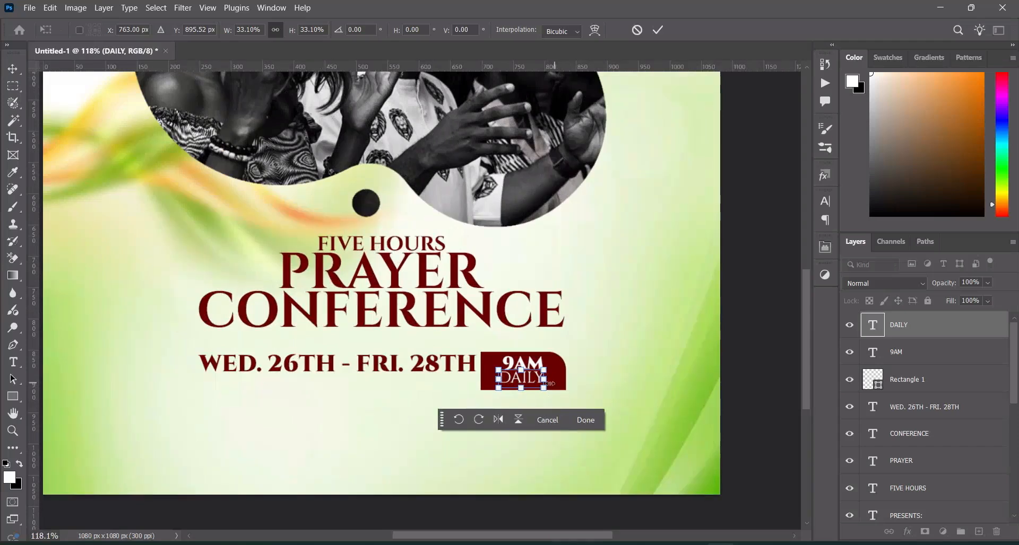
pyautogui.moveTo(544, 371); pyautogui.dragTo(532, 354)
pyautogui.click(657, 29)
# Align the DAILY text to the horizontal center of the dark red rectangle and deselect both layers
pyautogui.keyDown('ctrl'); pyautogui.click(912, 379); pyautogui.keyUp('ctrl')
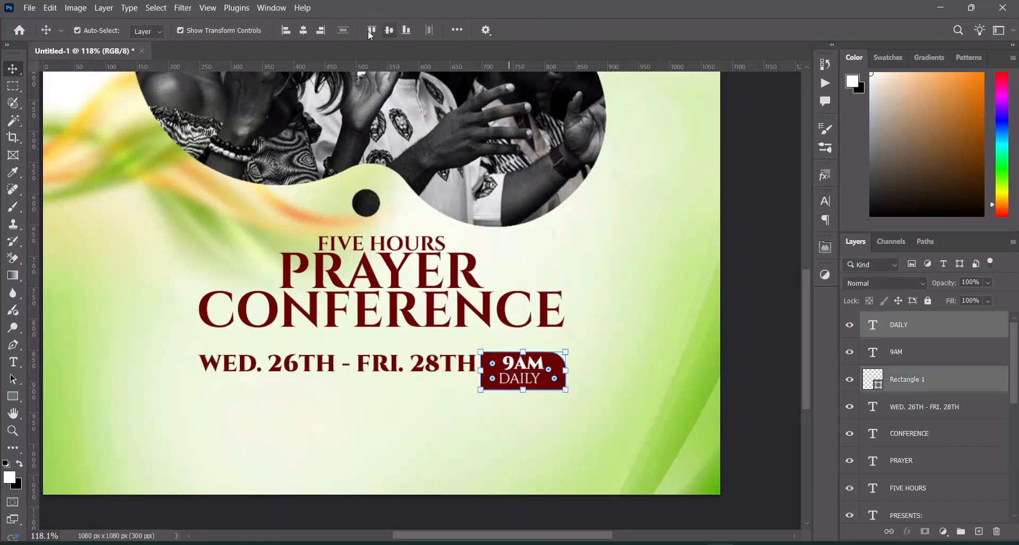
pyautogui.click(303, 30)
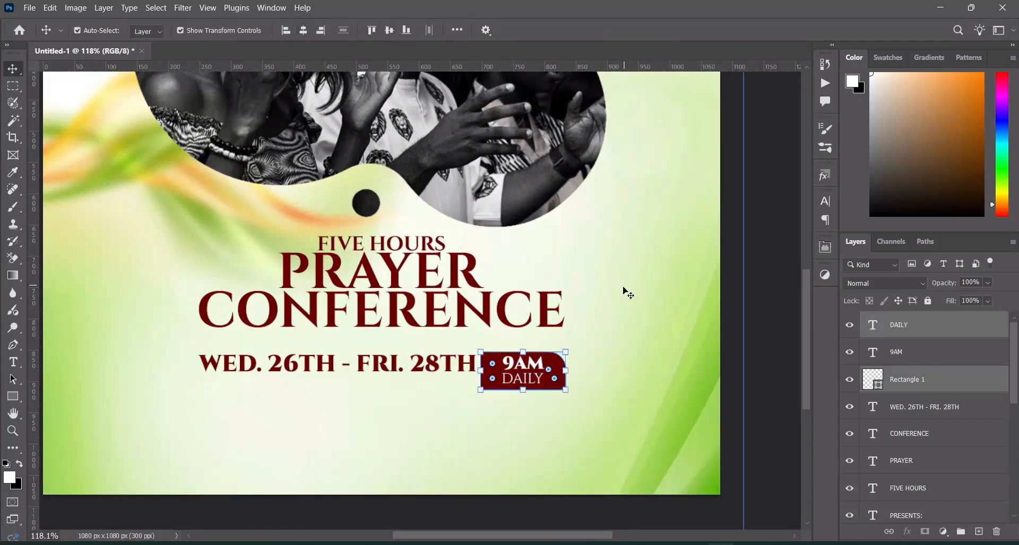
pyautogui.doubleClick(538, 379)
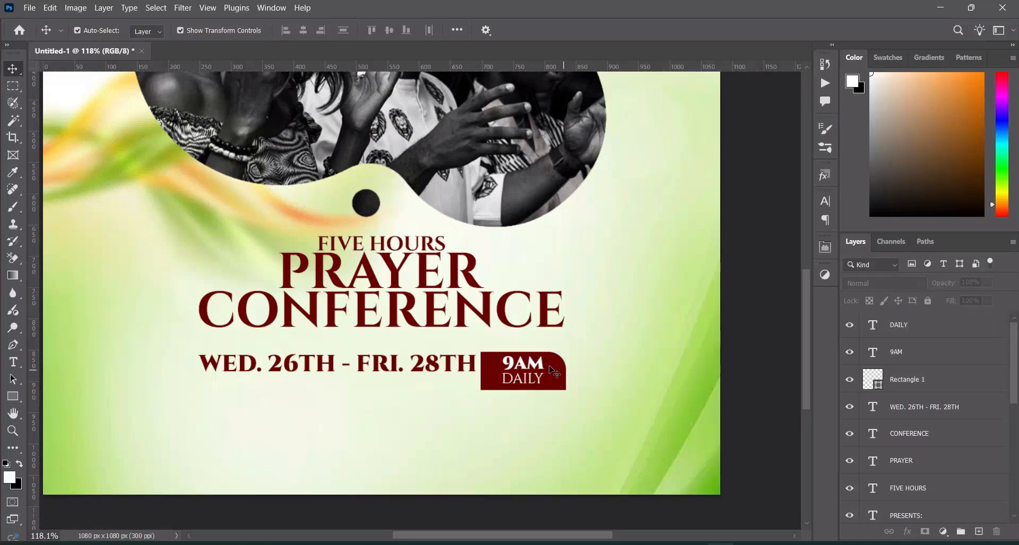
# Enlarge the DAILY text to about 104.5% beneath 9AM inside the dark red rectangle
pyautogui.scroll(1, 539, 379)
pyautogui.click(539, 384)
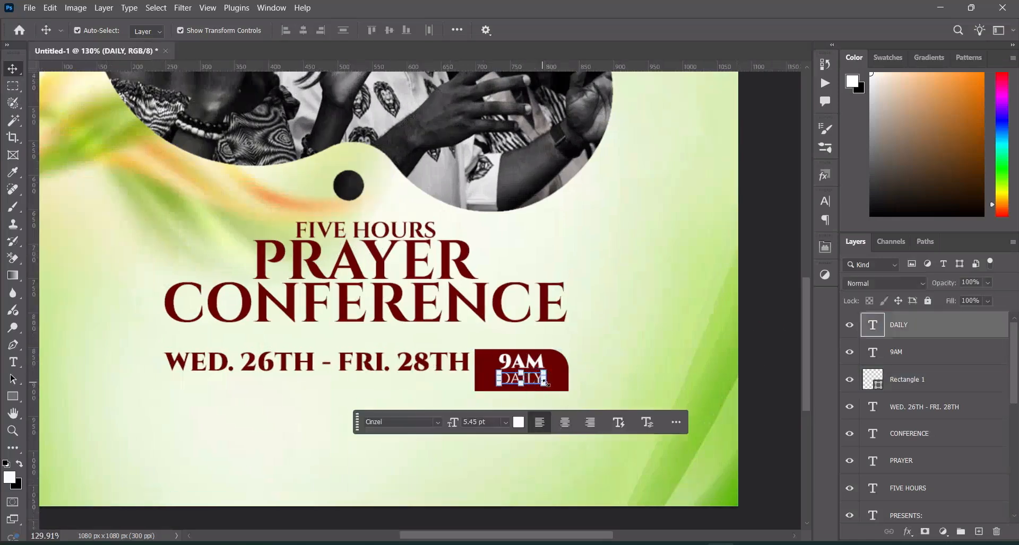
pyautogui.moveTo(543, 385); pyautogui.dragTo(545, 390)
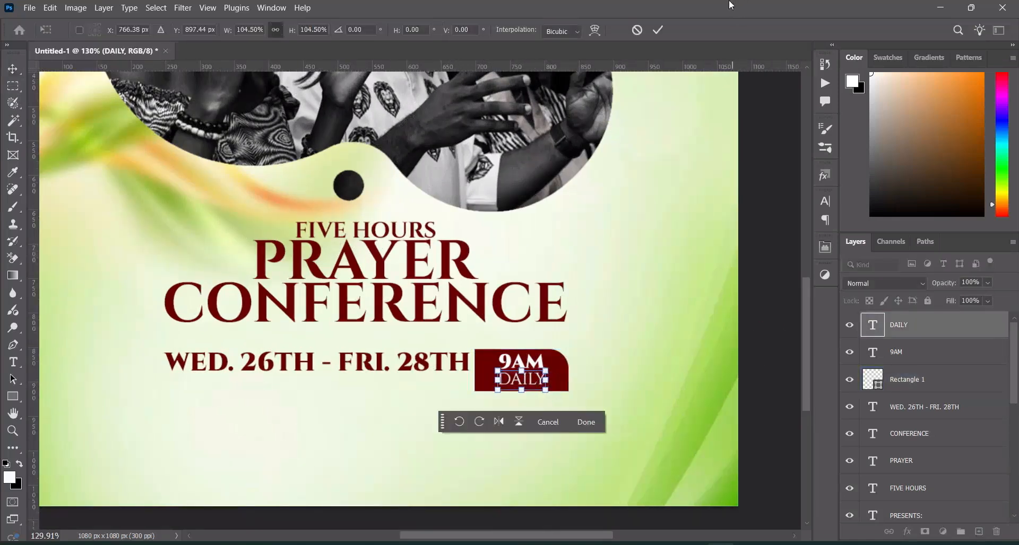
pyautogui.click(658, 30)
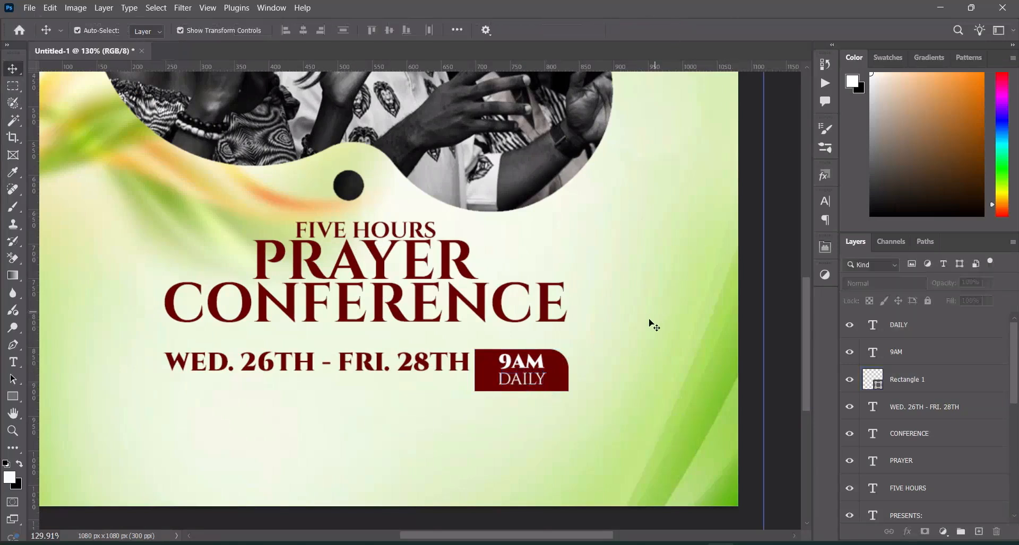
# Copy "NOVEMBER 2025" from Text.txt in Notepad and return to the flyer in Photoshop
pyautogui.scroll(-3, 592, 310)
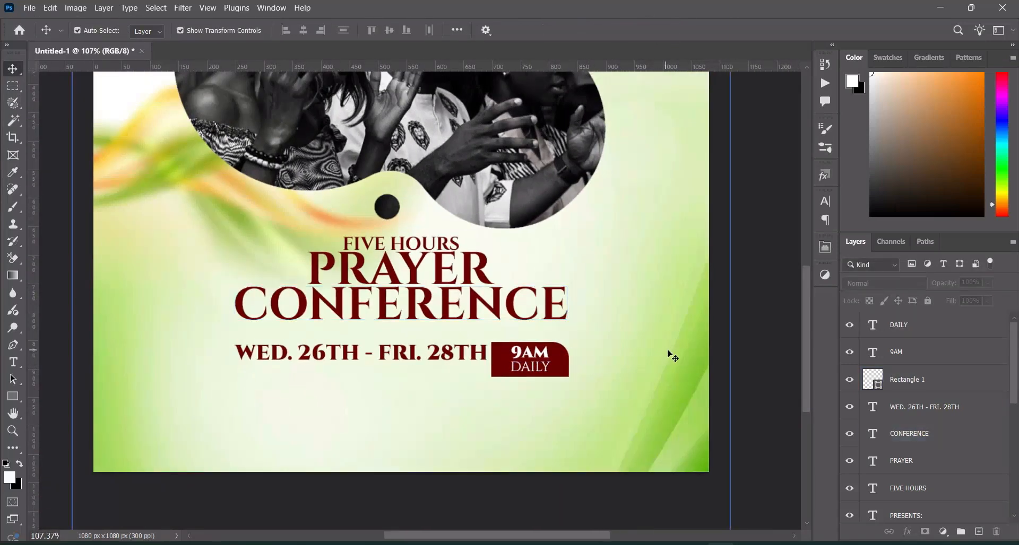
pyautogui.scroll(-3, 677, 359)
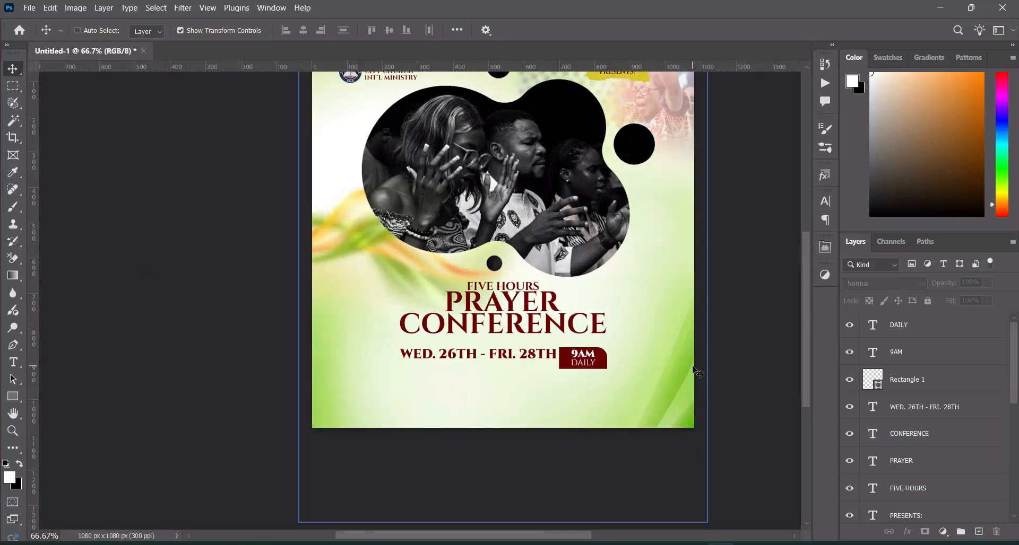
pyautogui.hotkey('ctrl', '0')
pyautogui.scroll(3, 456, 448)
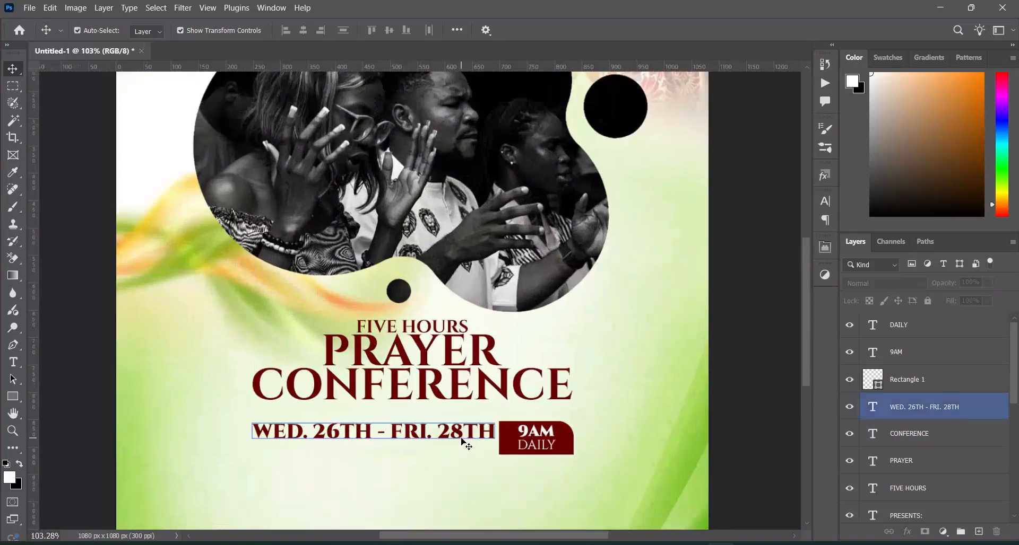
pyautogui.moveTo(808, 355); pyautogui.dragTo(808, 428)
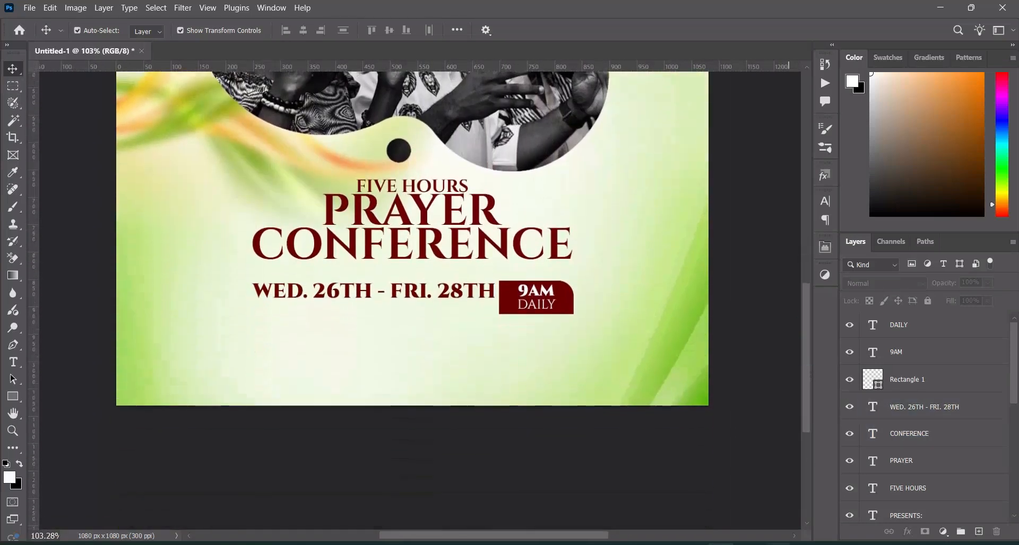
pyautogui.hotkey('alt', 'Tab')
pyautogui.moveTo(215, 306); pyautogui.dragTo(146, 310)
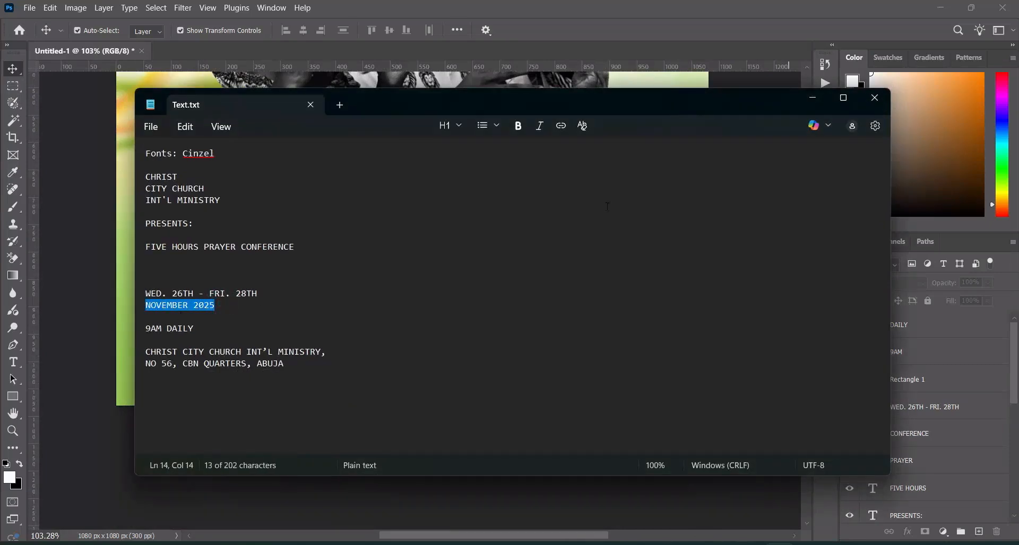
pyautogui.click(812, 101)
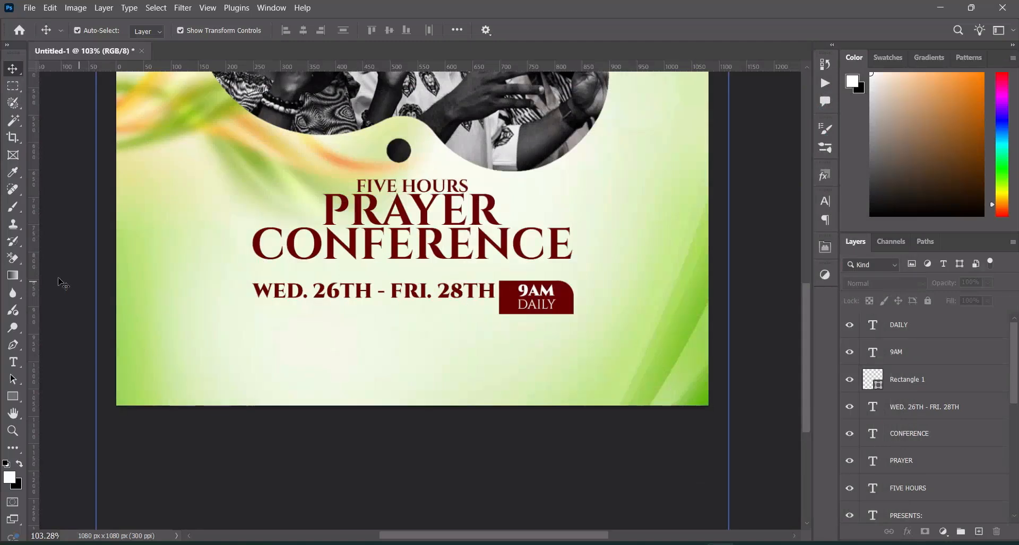
# Duplicate the "WED. 26TH - FRI. 28TH" text layer and place the copy directly beneath the original
pyautogui.click(14, 364)
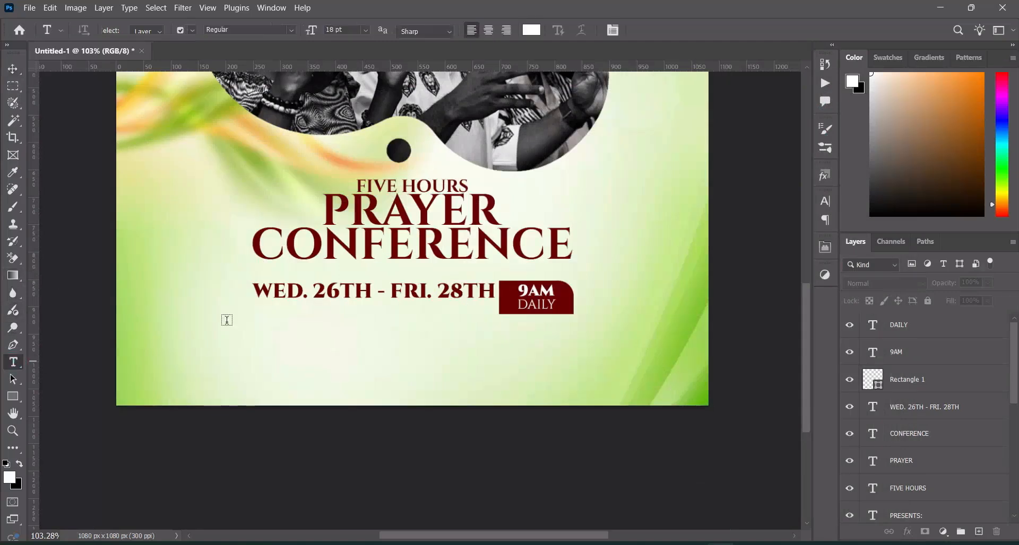
pyautogui.keyDown('ctrl'); pyautogui.click(417, 294); pyautogui.keyUp('ctrl')
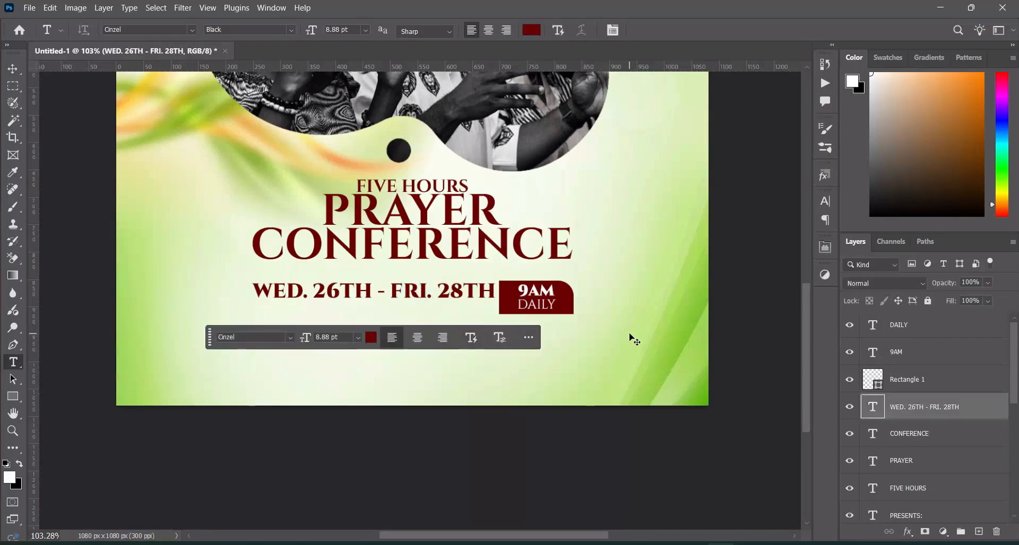
pyautogui.hotkey('ctrl', 'j')
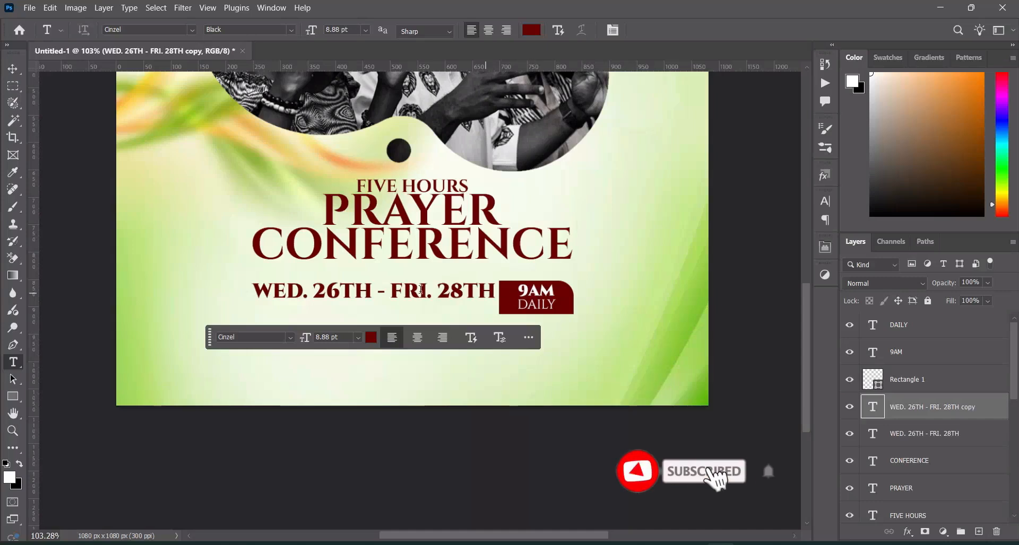
pyautogui.moveTo(421, 300); pyautogui.dragTo(415, 315)
# Replace the duplicated date line's text with "NOVEMBER 2025"
pyautogui.click(425, 313)
pyautogui.hotkey('ctrl', 'a')
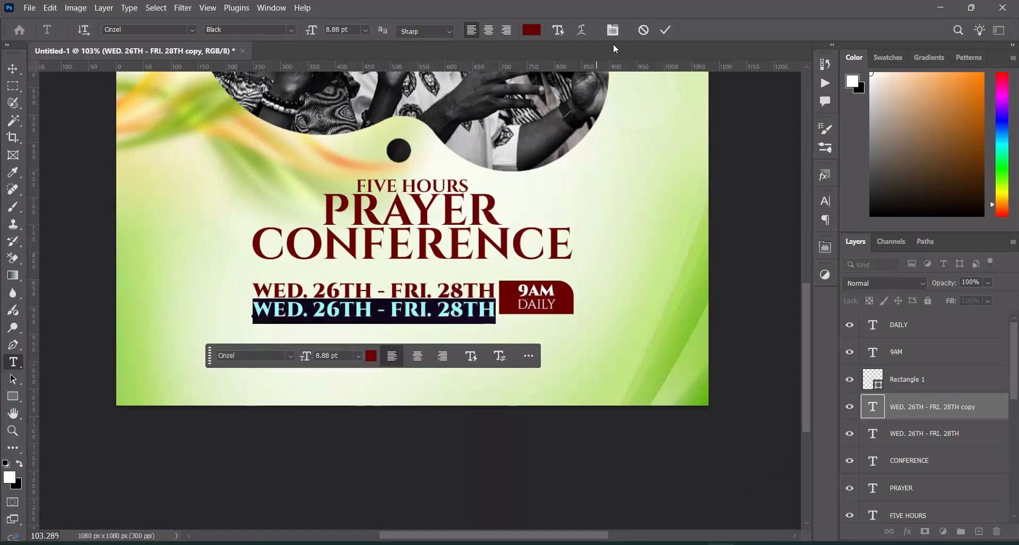
pyautogui.write('NOVEMBER 2025')
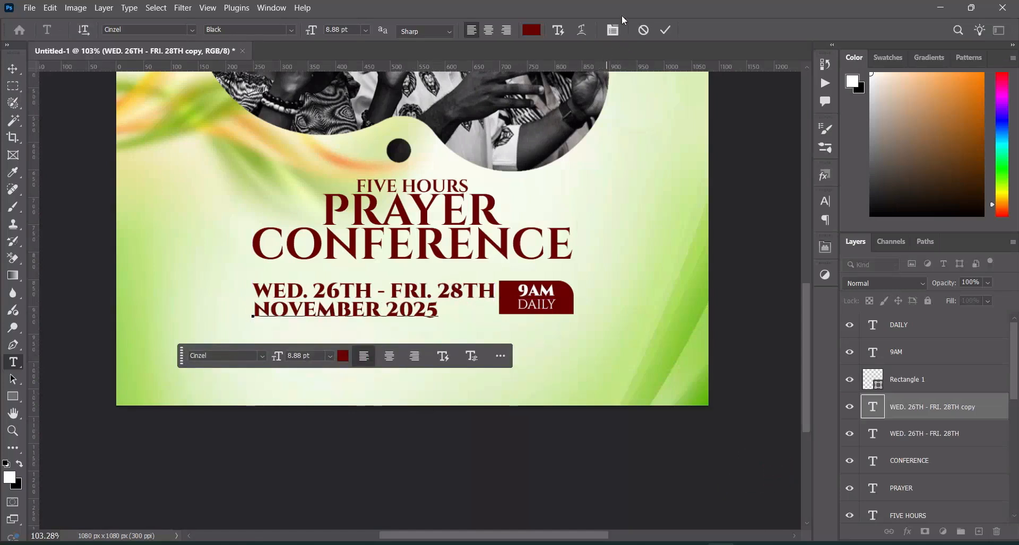
pyautogui.click(665, 30)
# Set the NOVEMBER 2025 text's font style to Cinzel Bold and deselect the layer
pyautogui.click(290, 30)
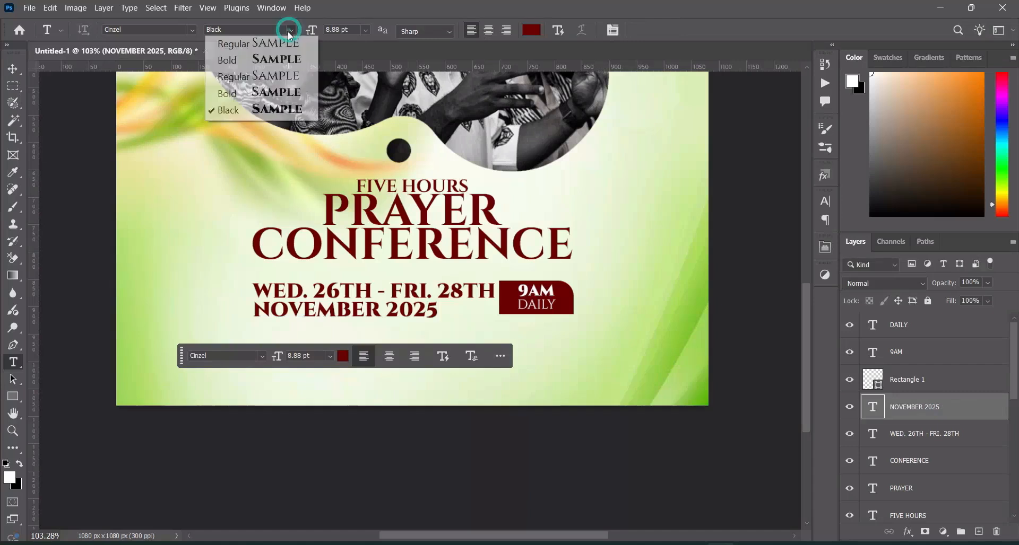
pyautogui.click(265, 92)
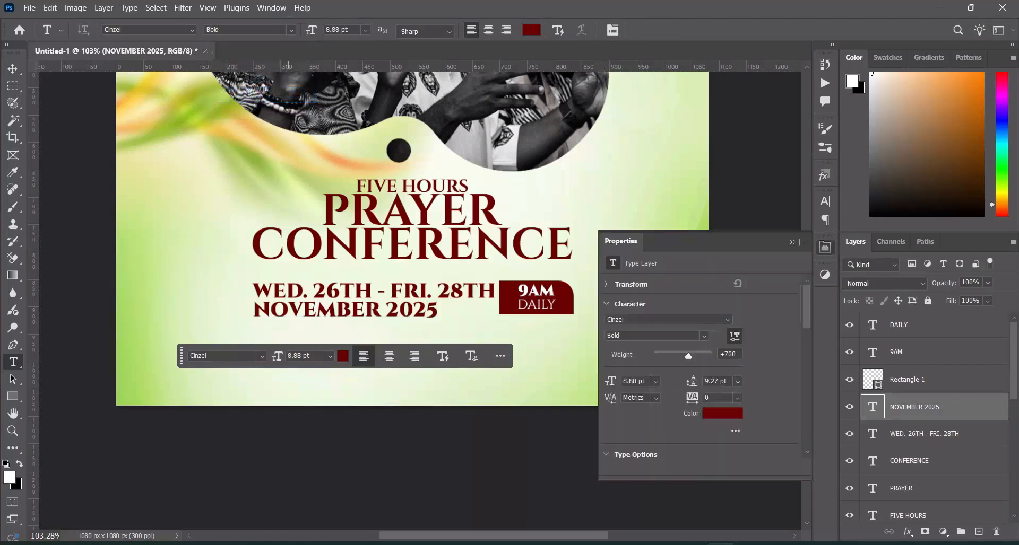
pyautogui.click(793, 242)
pyautogui.click(11, 72)
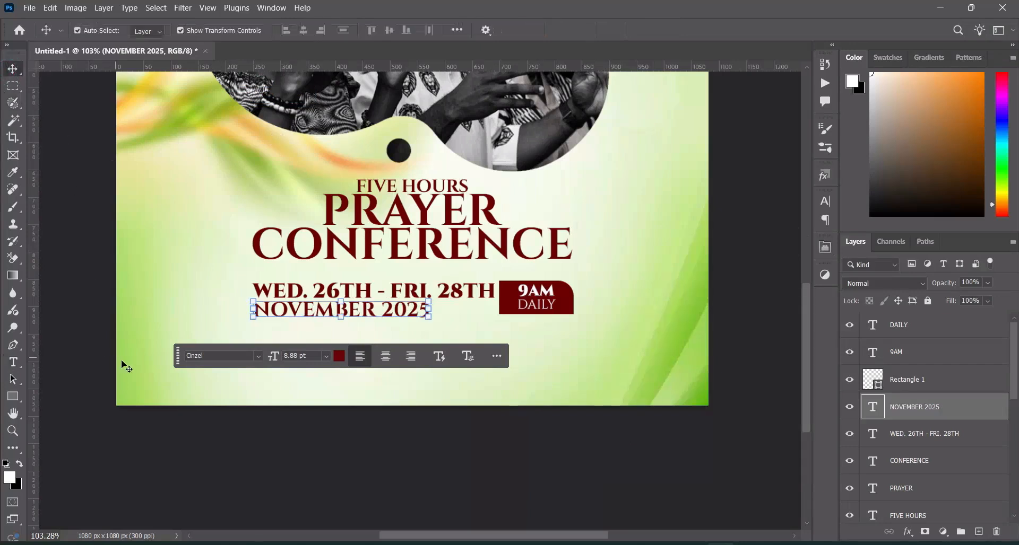
pyautogui.click(233, 428)
# Draw a rectangle about 586 x 81 px below the date, matching the title's width, and move its layer to the top of the stack
pyautogui.scroll(-2, 483, 334)
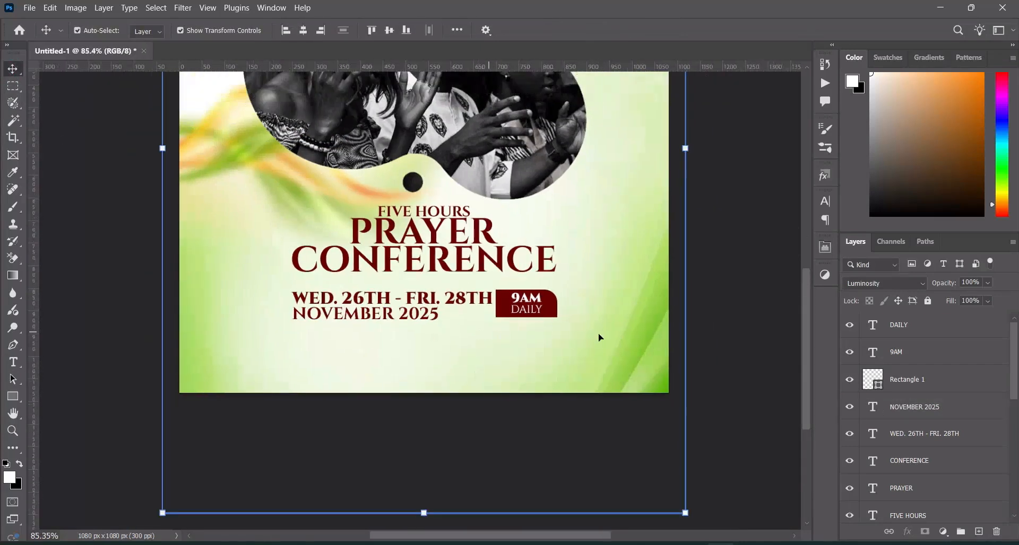
pyautogui.scroll(-1, 806, 380)
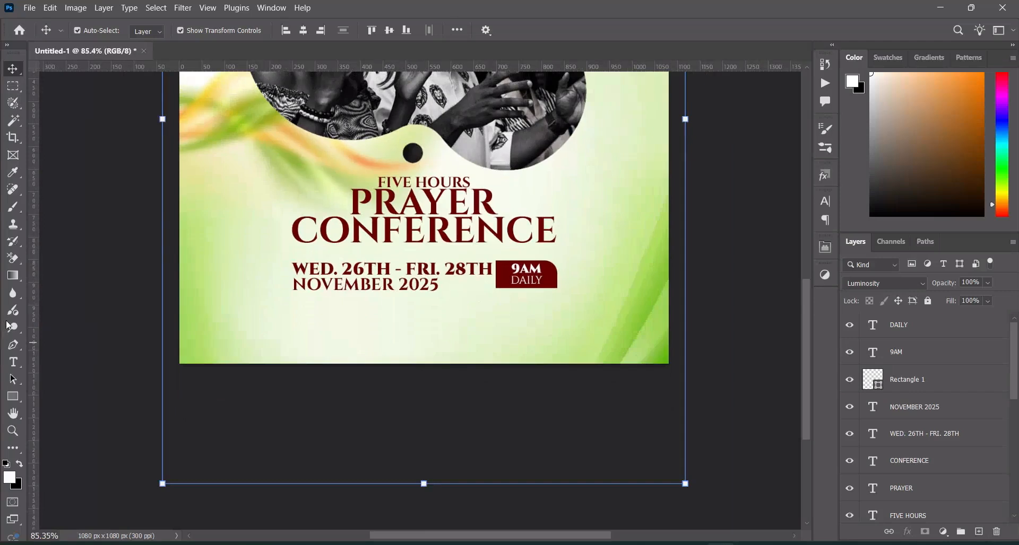
pyautogui.click(12, 399)
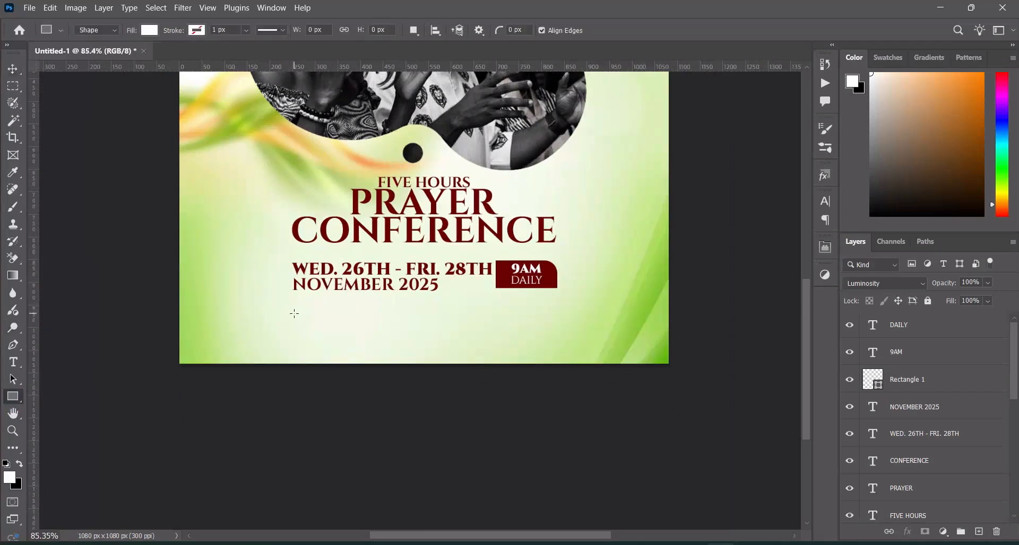
pyautogui.moveTo(292, 313); pyautogui.dragTo(557, 349)
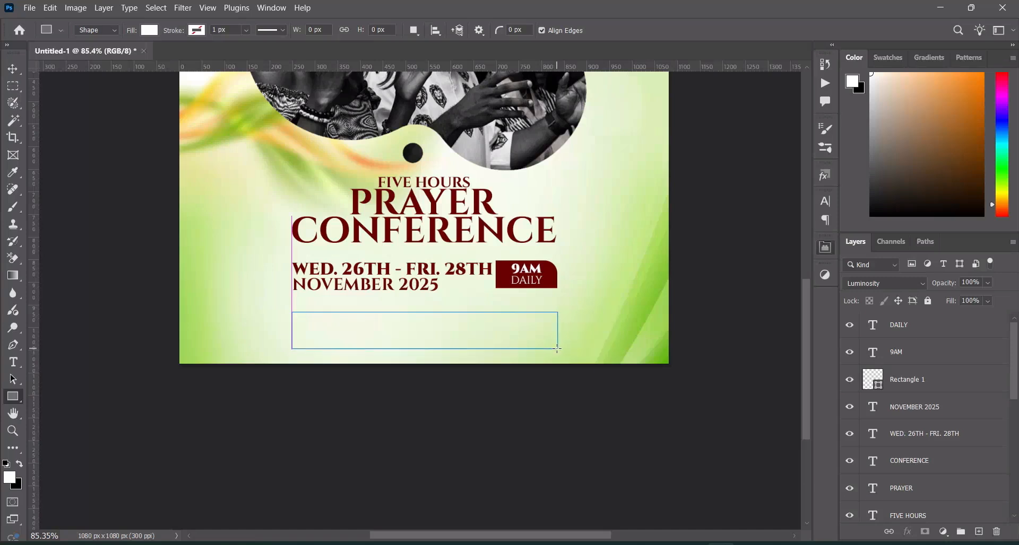
pyautogui.click(13, 69)
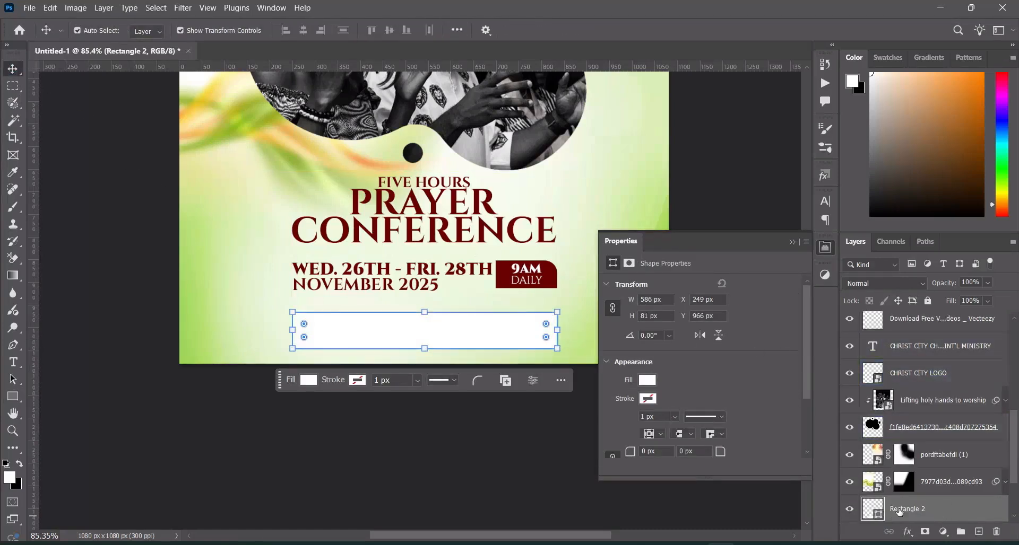
pyautogui.moveTo(920, 511); pyautogui.dragTo(899, 335)
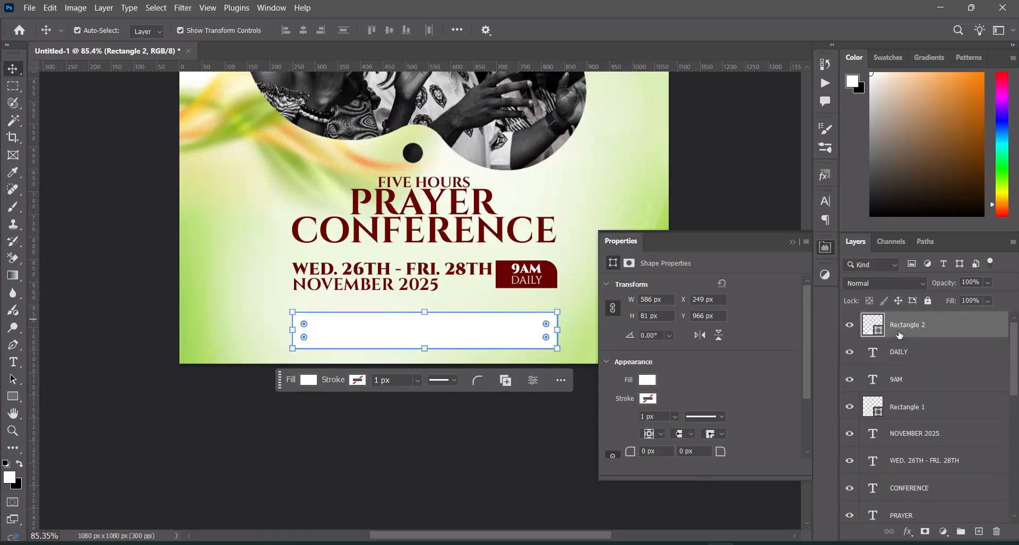
# Fill the new rectangle with black and nudge it up to Y 952 px
pyautogui.doubleClick(876, 332)
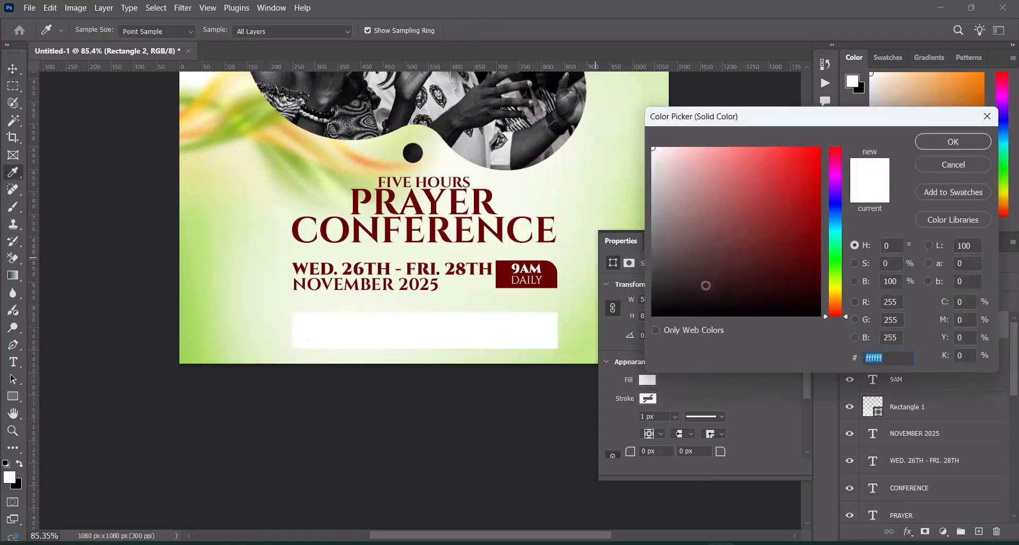
pyautogui.moveTo(710, 285); pyautogui.dragTo(650, 315)
pyautogui.click(935, 141)
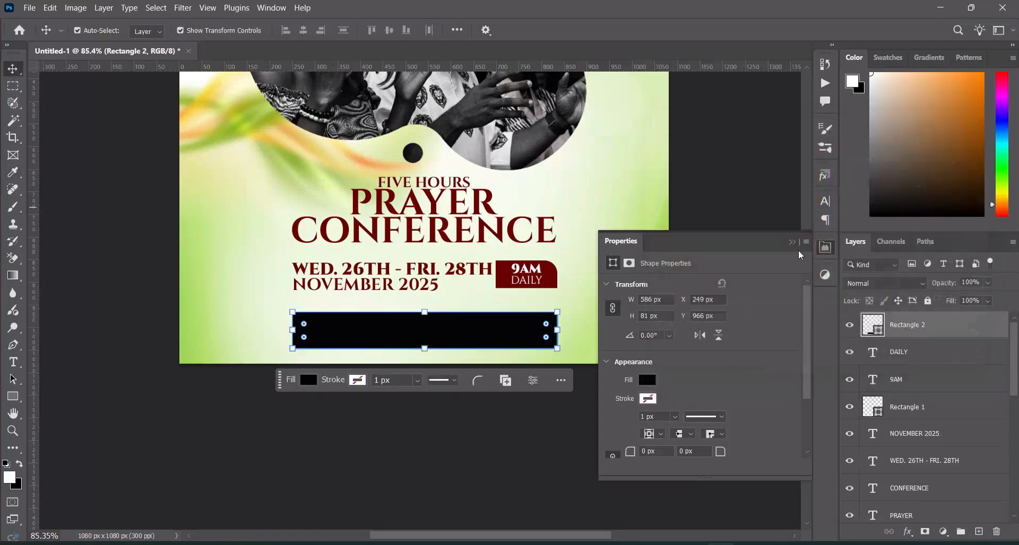
pyautogui.press('Up')
pyautogui.press('Up')
pyautogui.press('Up')
pyautogui.press('Up')
pyautogui.press('Up')
pyautogui.press('Up')
pyautogui.press('Up')
pyautogui.press('Up')
pyautogui.press('Up')
pyautogui.press('Up')
pyautogui.press('Up')
pyautogui.press('Up')
pyautogui.press('Up')
pyautogui.press('Up')
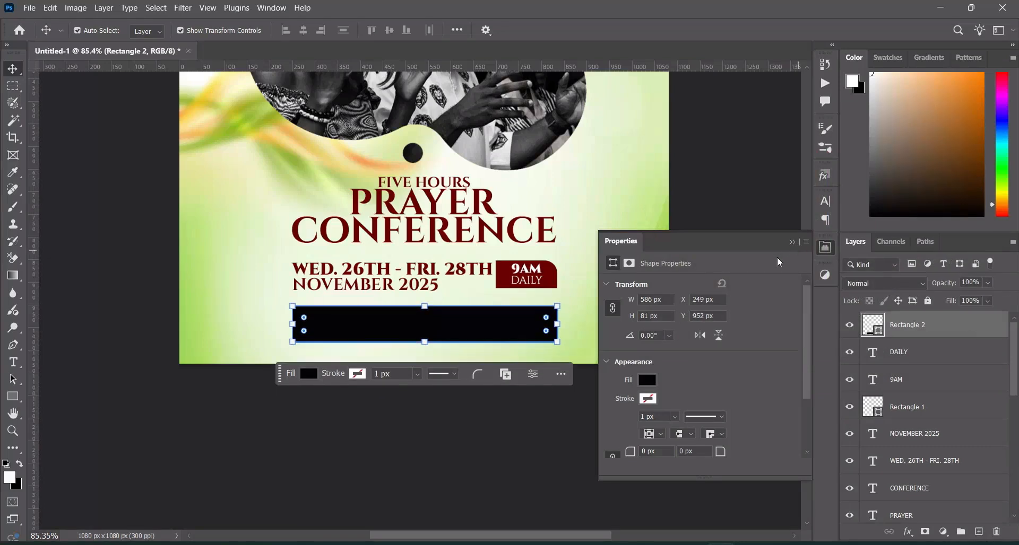
# Copy the church name and address lines from Text.txt in Notepad and add them in Photoshop as 18 pt Cinzel Bold text over the black rectangle
pyautogui.hotkey('alt', 'Tab')
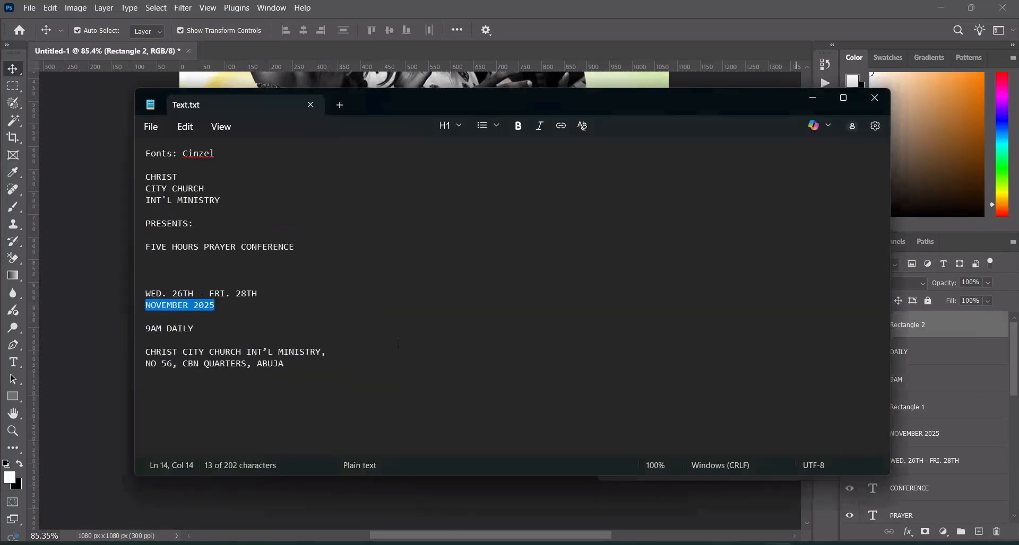
pyautogui.moveTo(145, 352); pyautogui.dragTo(286, 369)
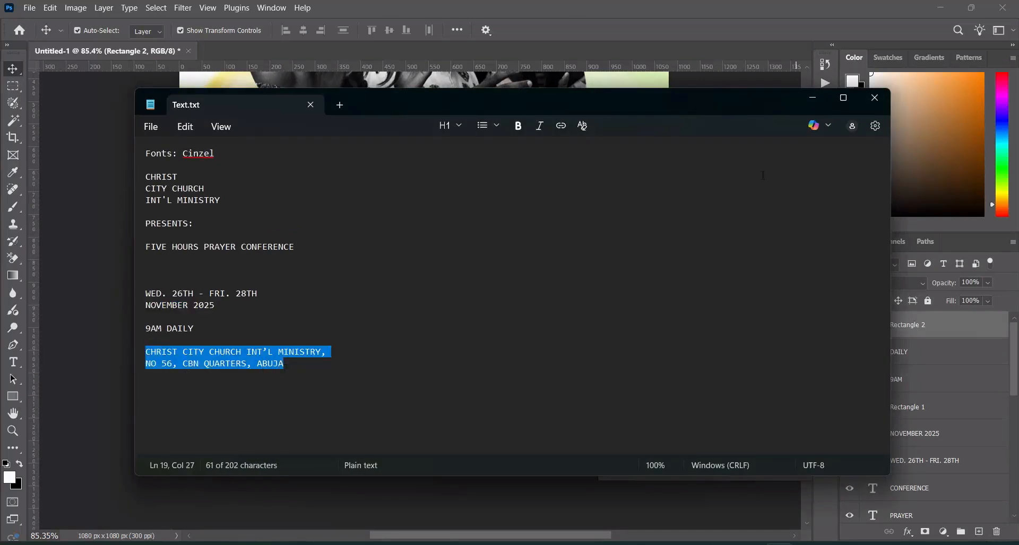
pyautogui.click(821, 106)
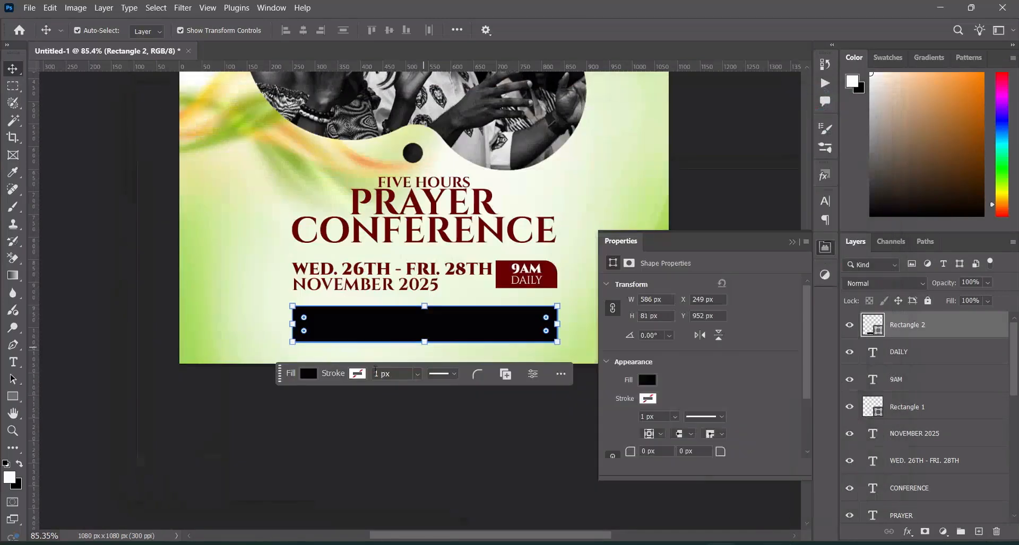
pyautogui.click(13, 363)
pyautogui.click(257, 316)
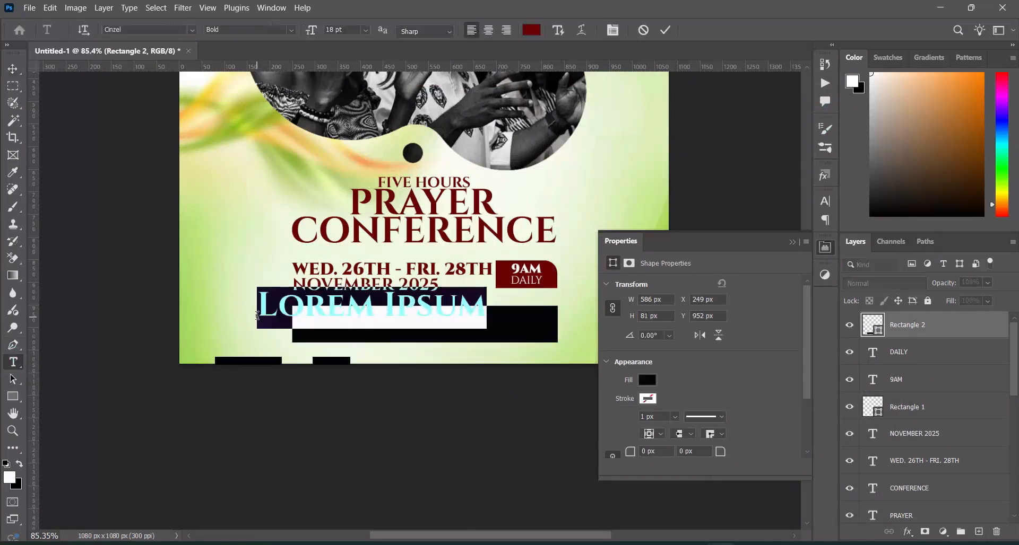
pyautogui.hotkey('ctrl', 'v')
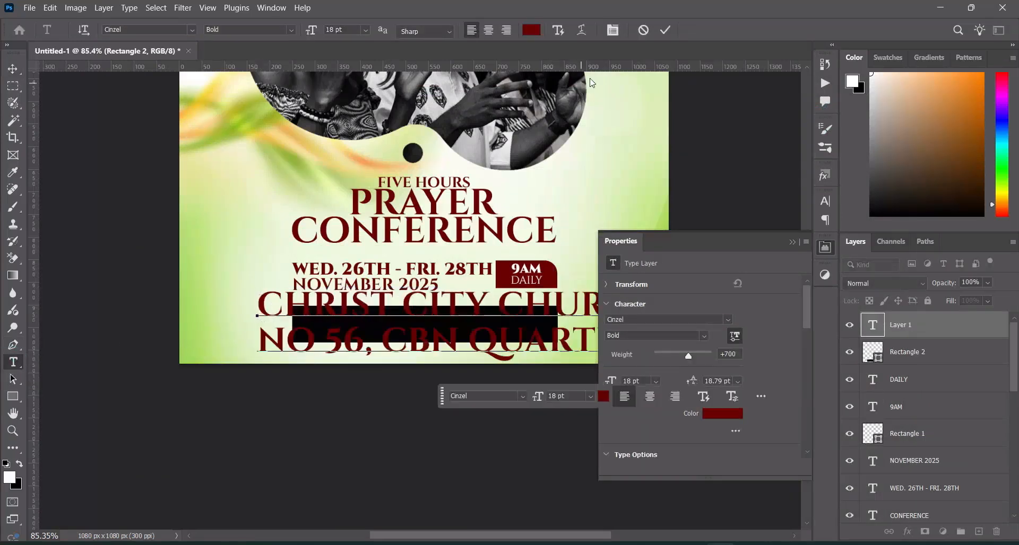
pyautogui.click(666, 31)
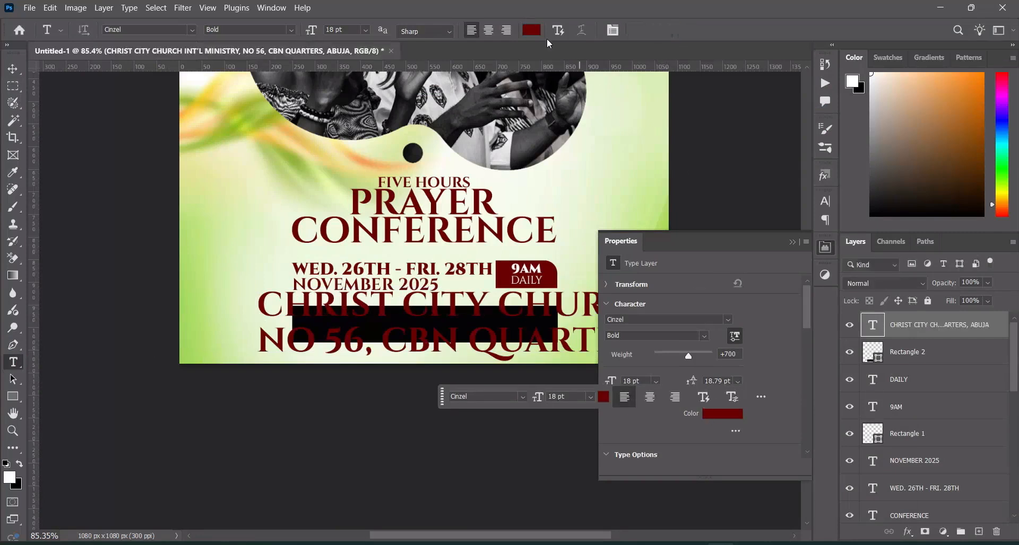
# Recolor the church name and address text white (ffffff) and collapse its properties
pyautogui.click(532, 35)
pyautogui.click(653, 149)
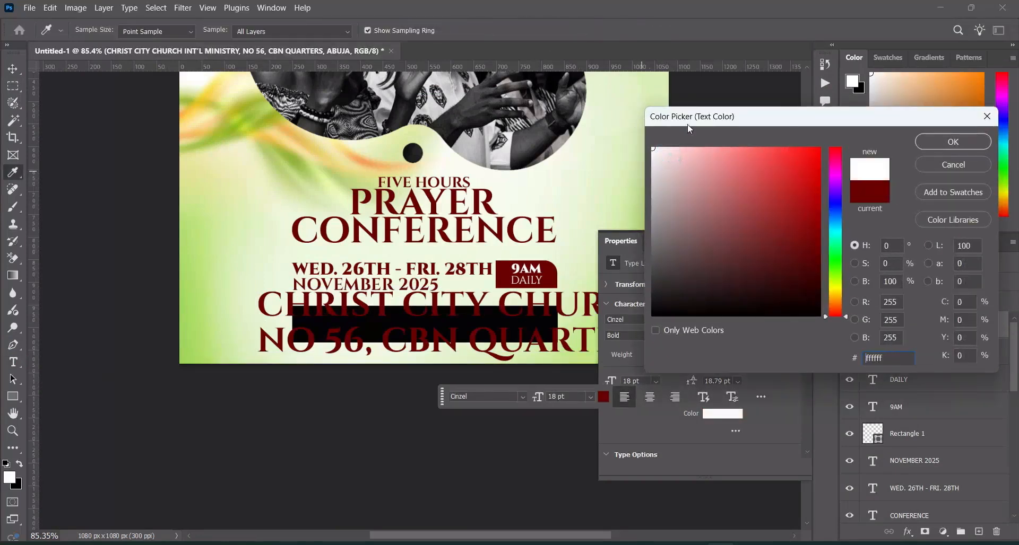
pyautogui.click(953, 142)
pyautogui.click(13, 68)
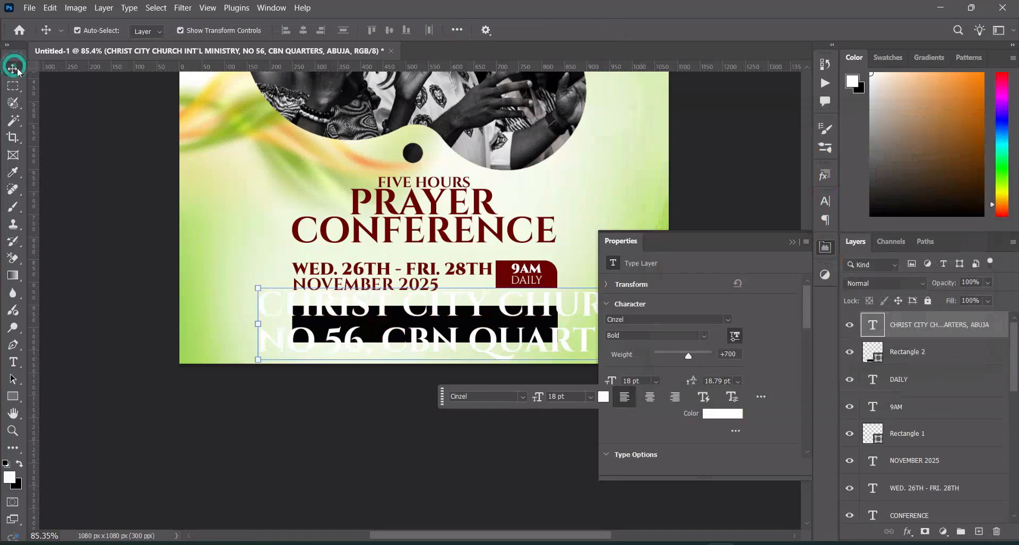
pyautogui.click(794, 243)
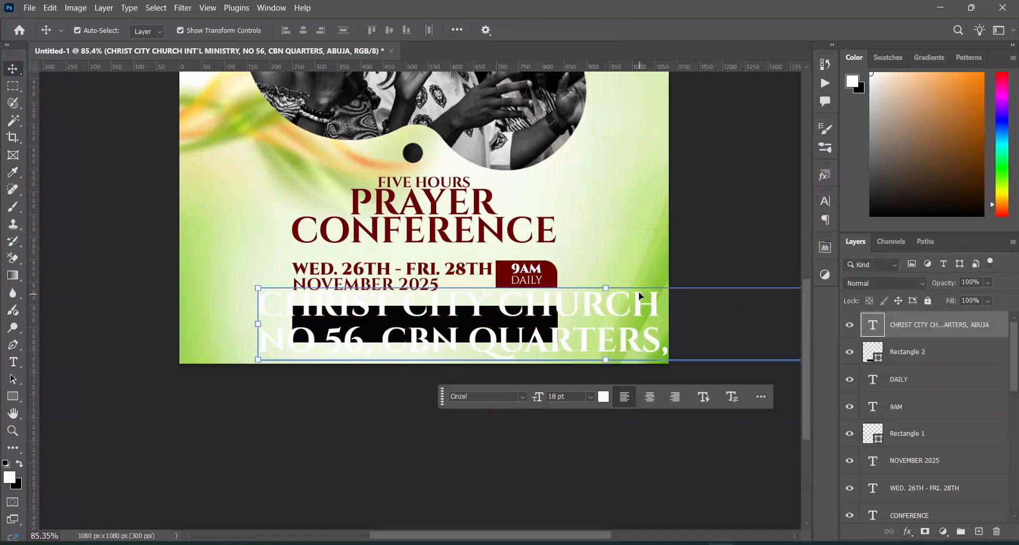
# Scale the church name and address text down to about 30.43% and position it inside the black bar
pyautogui.moveTo(606, 288); pyautogui.dragTo(402, 330)
pyautogui.moveTo(511, 328)
pyautogui.mouseDown()
pyautogui.moveTo(553, 326)
pyautogui.moveTo(528, 327)
pyautogui.mouseUp()
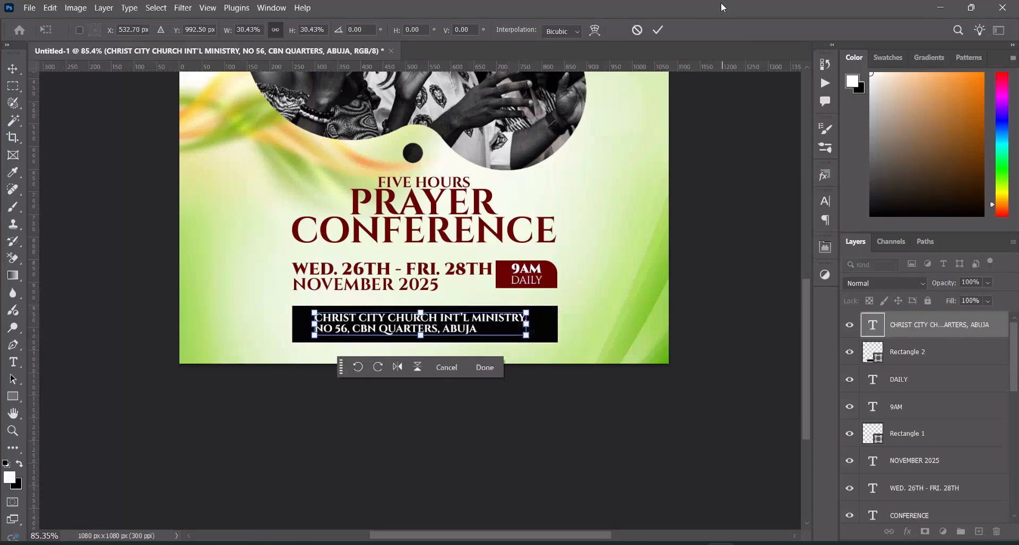
pyautogui.click(658, 29)
# Center the church name and address text horizontally on the black rectangle and deselect the layers
pyautogui.keyDown('shift'); pyautogui.click(887, 354); pyautogui.keyUp('shift')
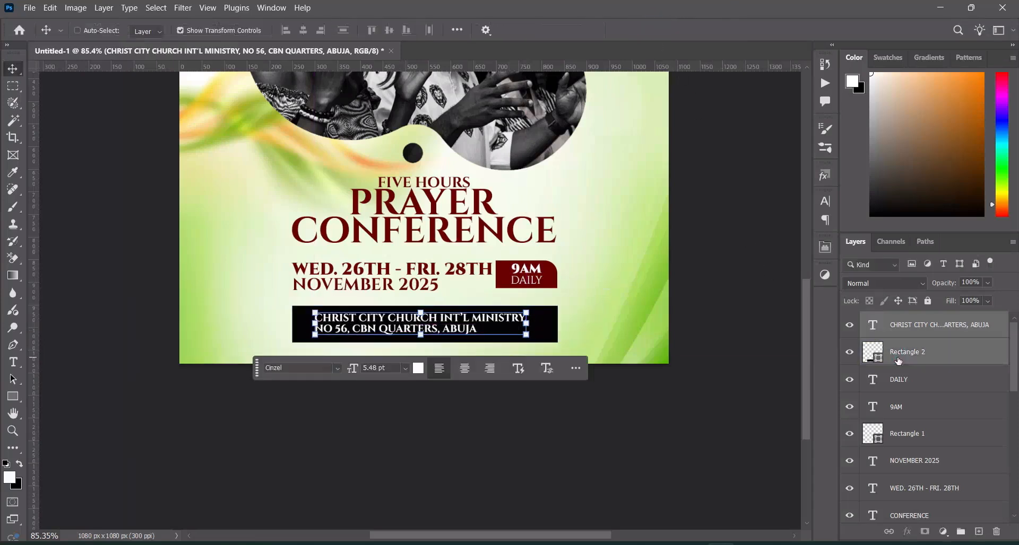
pyautogui.click(303, 31)
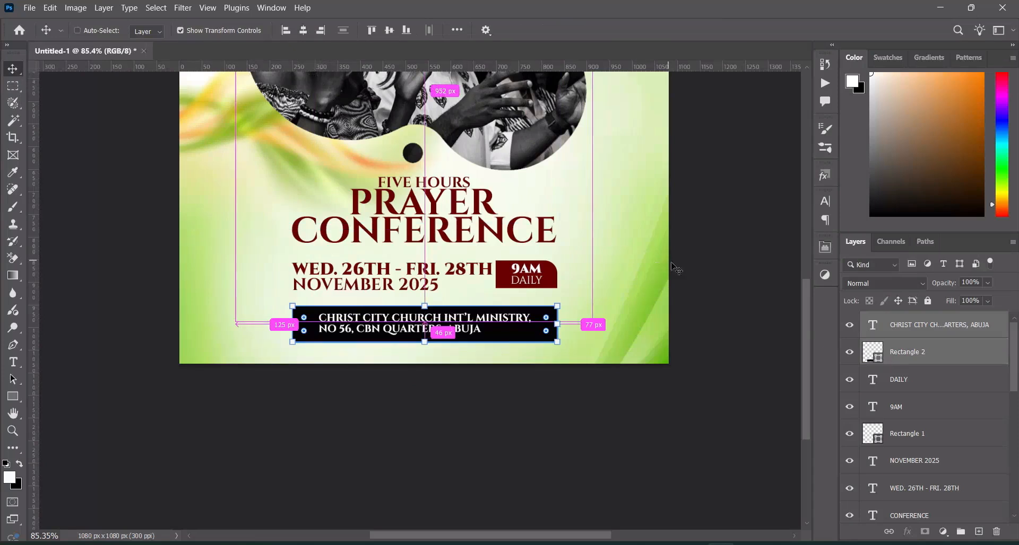
pyautogui.click(723, 283)
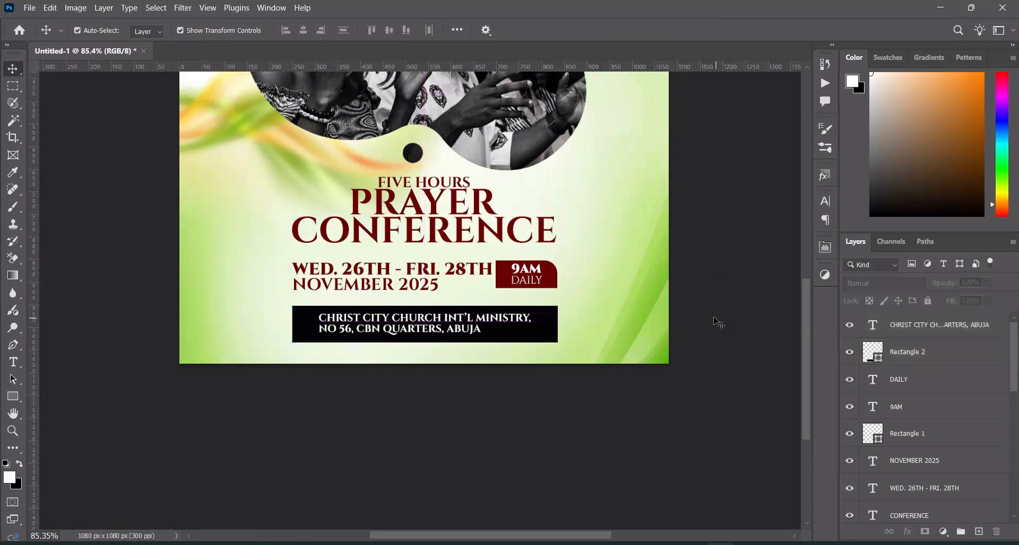
pyautogui.click(475, 335)
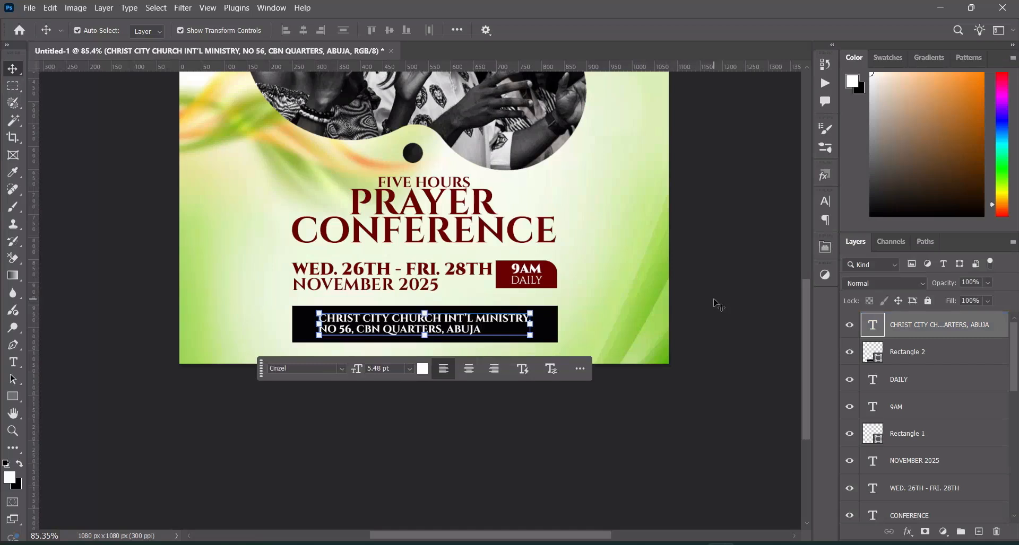
pyautogui.click(748, 297)
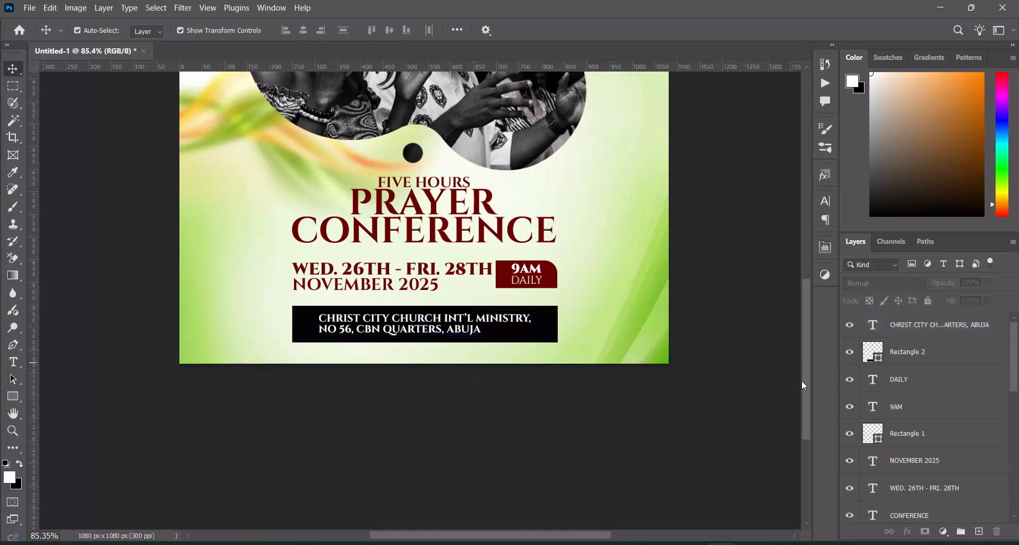
# Place the orange glow image 1caed4a8d1db9d07e29c42422242cc7c from the Global Prayer Retreat folder in File Explorer into the Photoshop flyer, scaled down over the worship photo
pyautogui.hotkey('ctrl', '0')
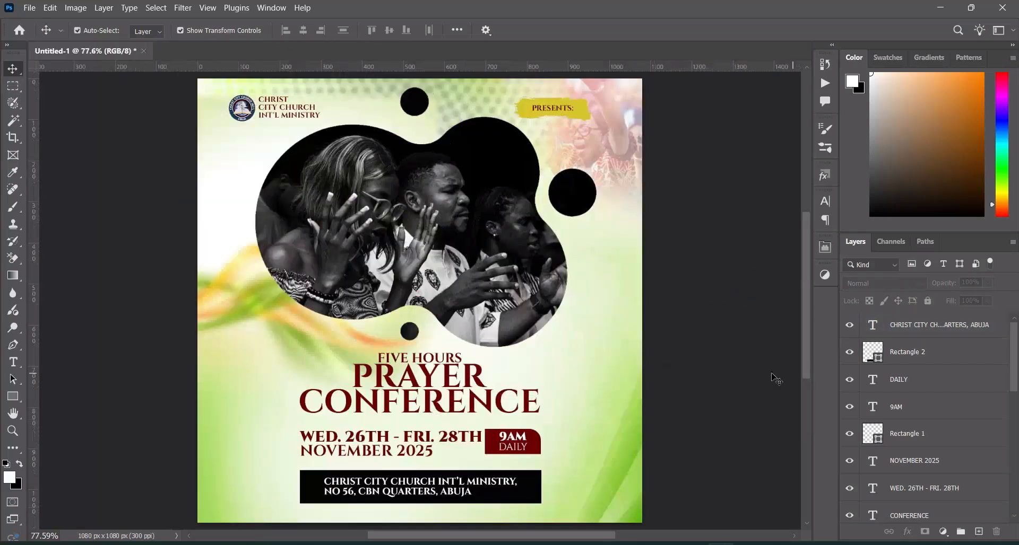
pyautogui.scroll(-1, 730, 249)
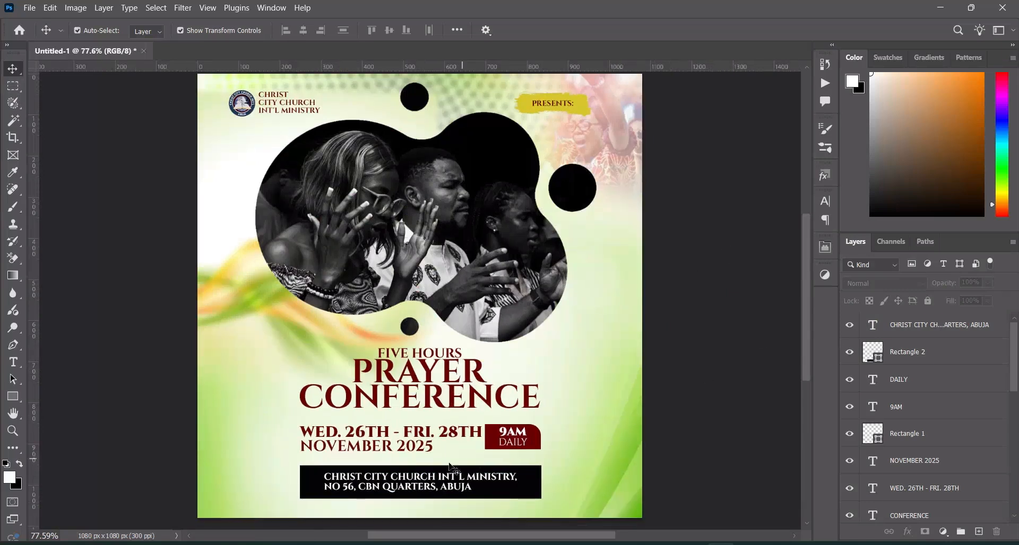
pyautogui.click(401, 544)
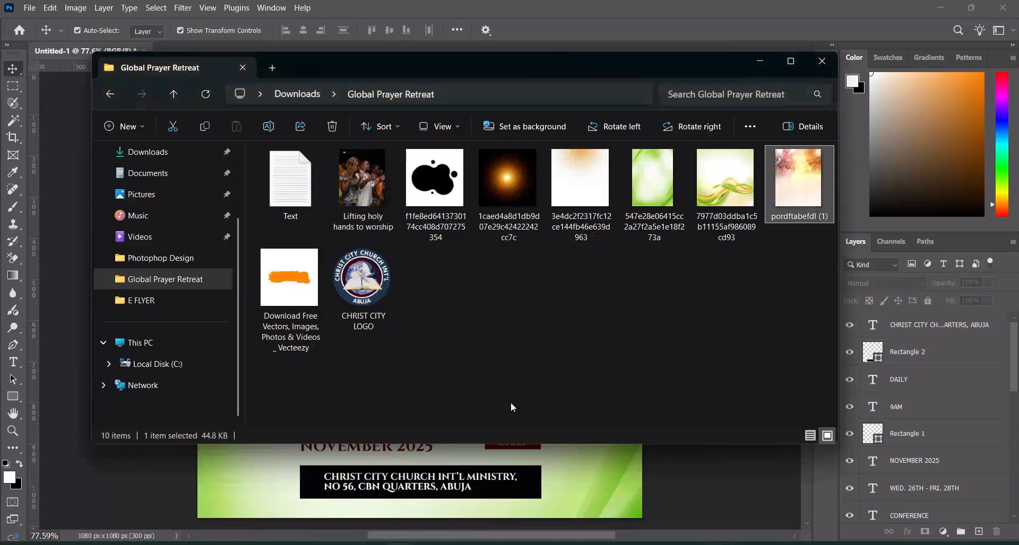
pyautogui.click(533, 368)
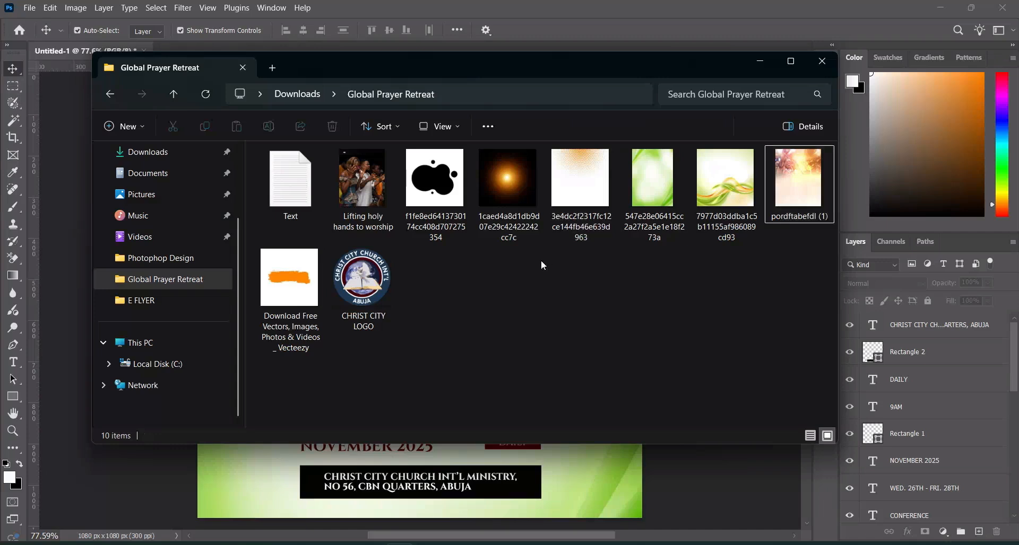
pyautogui.moveTo(508, 187); pyautogui.dragTo(139, 467)
pyautogui.moveTo(641, 295); pyautogui.dragTo(518, 294)
pyautogui.moveTo(363, 290); pyautogui.dragTo(354, 296)
pyautogui.click(657, 28)
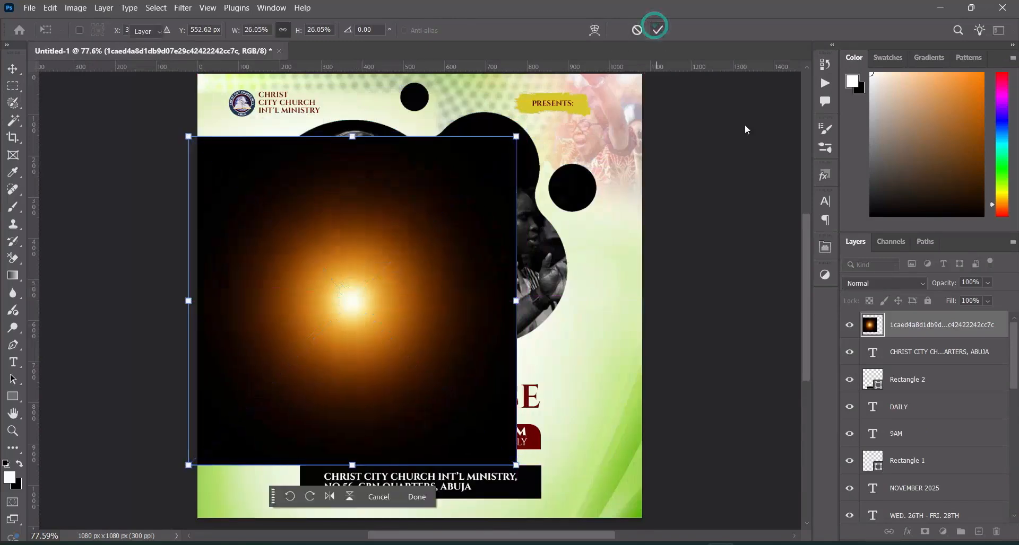
# Set the glow layer's blend mode to Screen and move the glow to the worship photo's lower-left edge
pyautogui.click(884, 283)
pyautogui.click(881, 281)
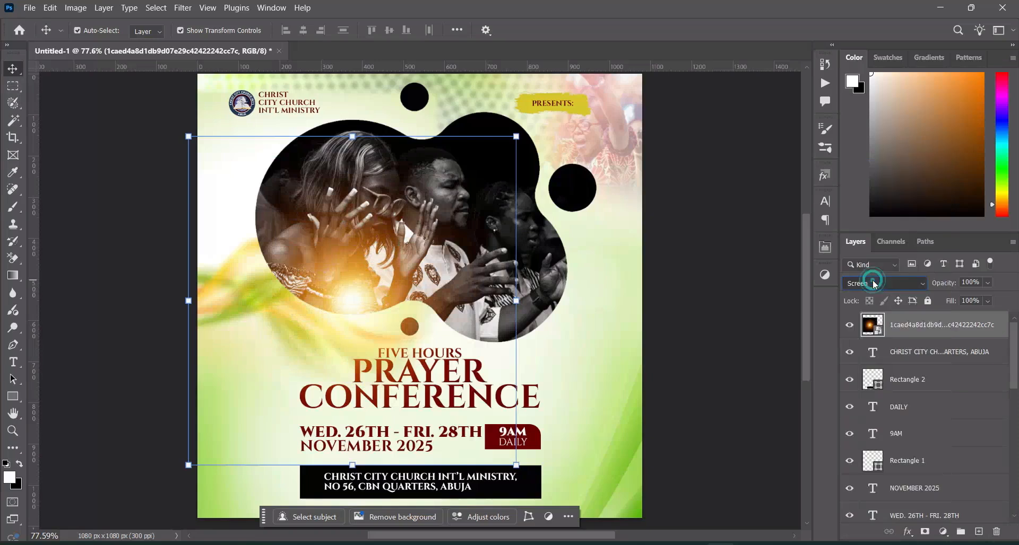
pyautogui.moveTo(349, 312); pyautogui.dragTo(306, 317)
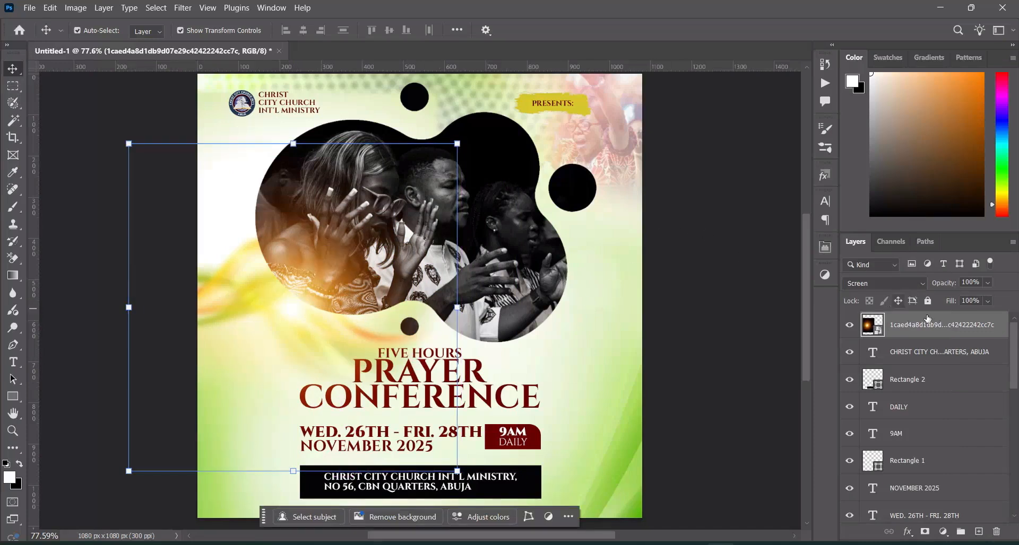
# Duplicate the glow layer and move the copy to the flyer's lower-right corner, beside the address bar
pyautogui.hotkey('ctrl', 'j')
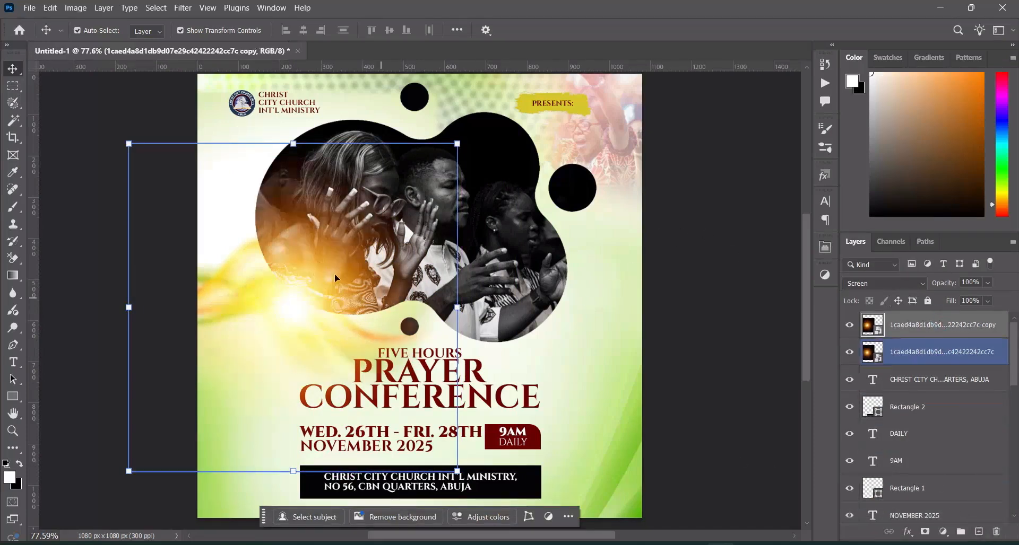
pyautogui.moveTo(294, 308); pyautogui.dragTo(605, 478)
pyautogui.scroll(-1, 764, 265)
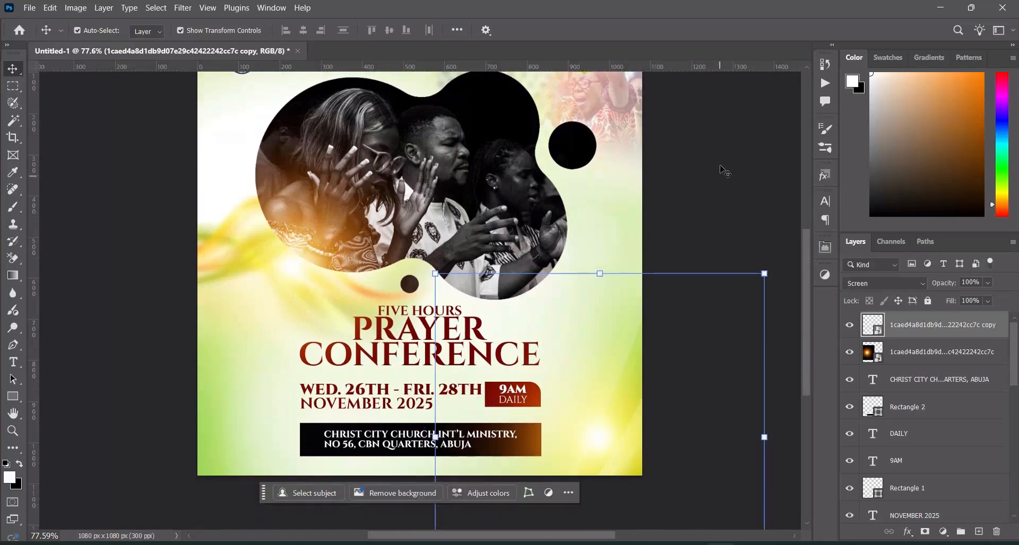
pyautogui.click(723, 174)
pyautogui.scroll(1, 724, 170)
pyautogui.click(366, 153)
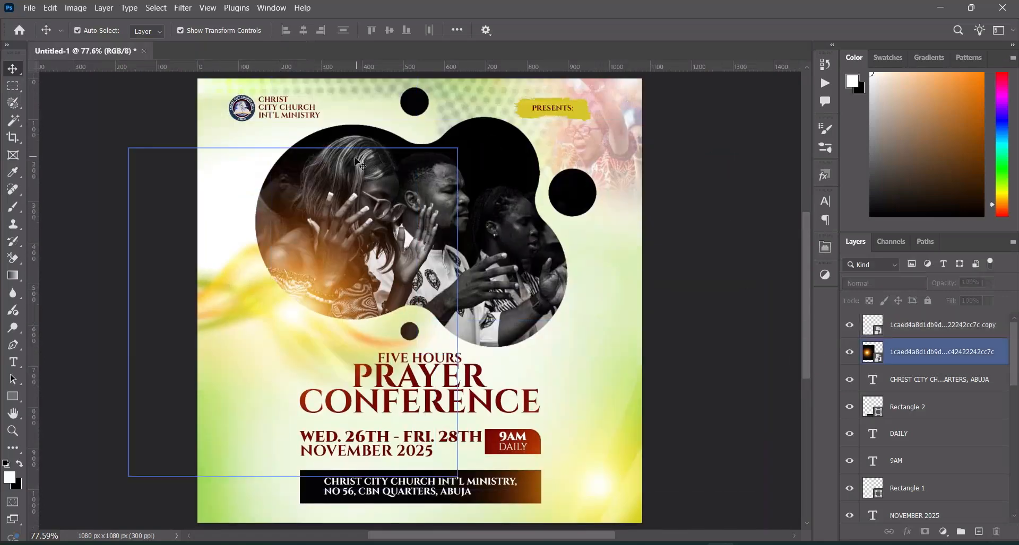
pyautogui.scroll(-1, 361, 154)
pyautogui.click(86, 294)
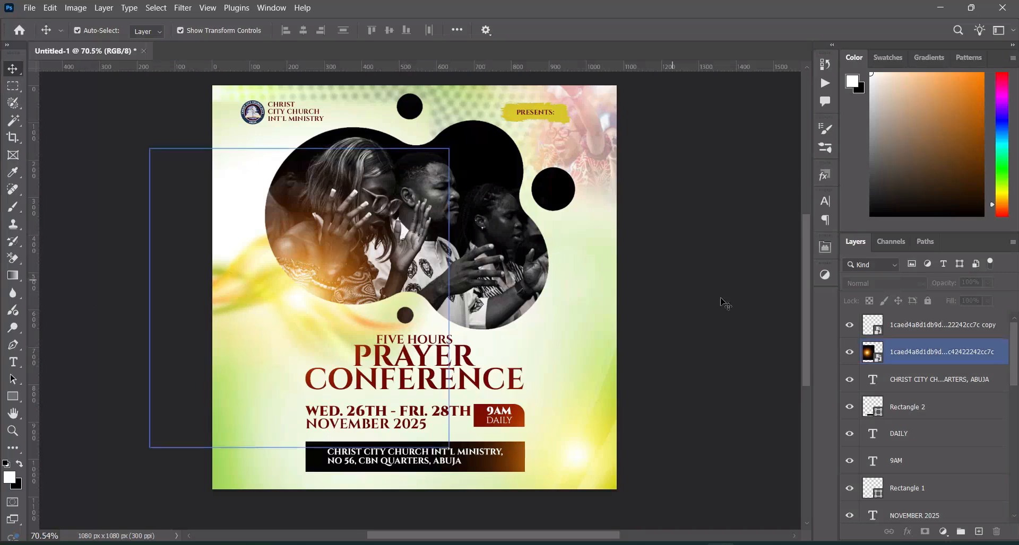
pyautogui.moveTo(808, 356); pyautogui.dragTo(805, 348)
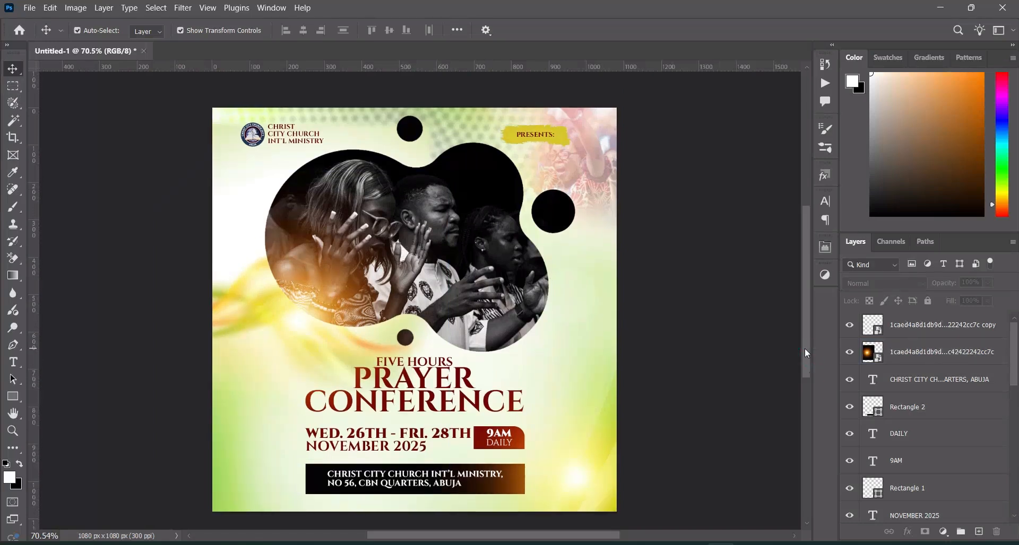